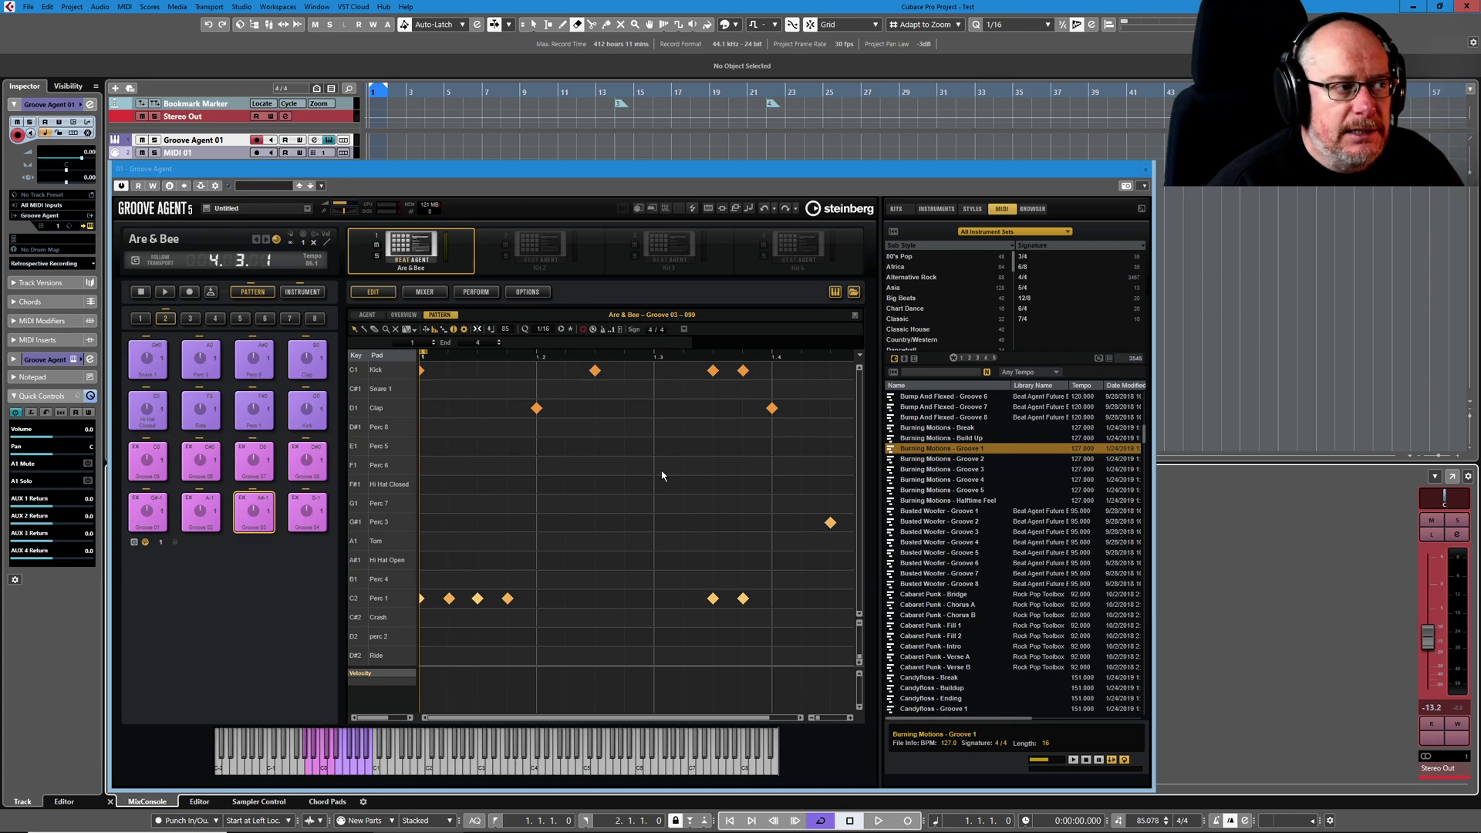
# Show the Groove 03 agent settings, trying Style mode before returning to MIDI mode.
pyautogui.click(367, 314)
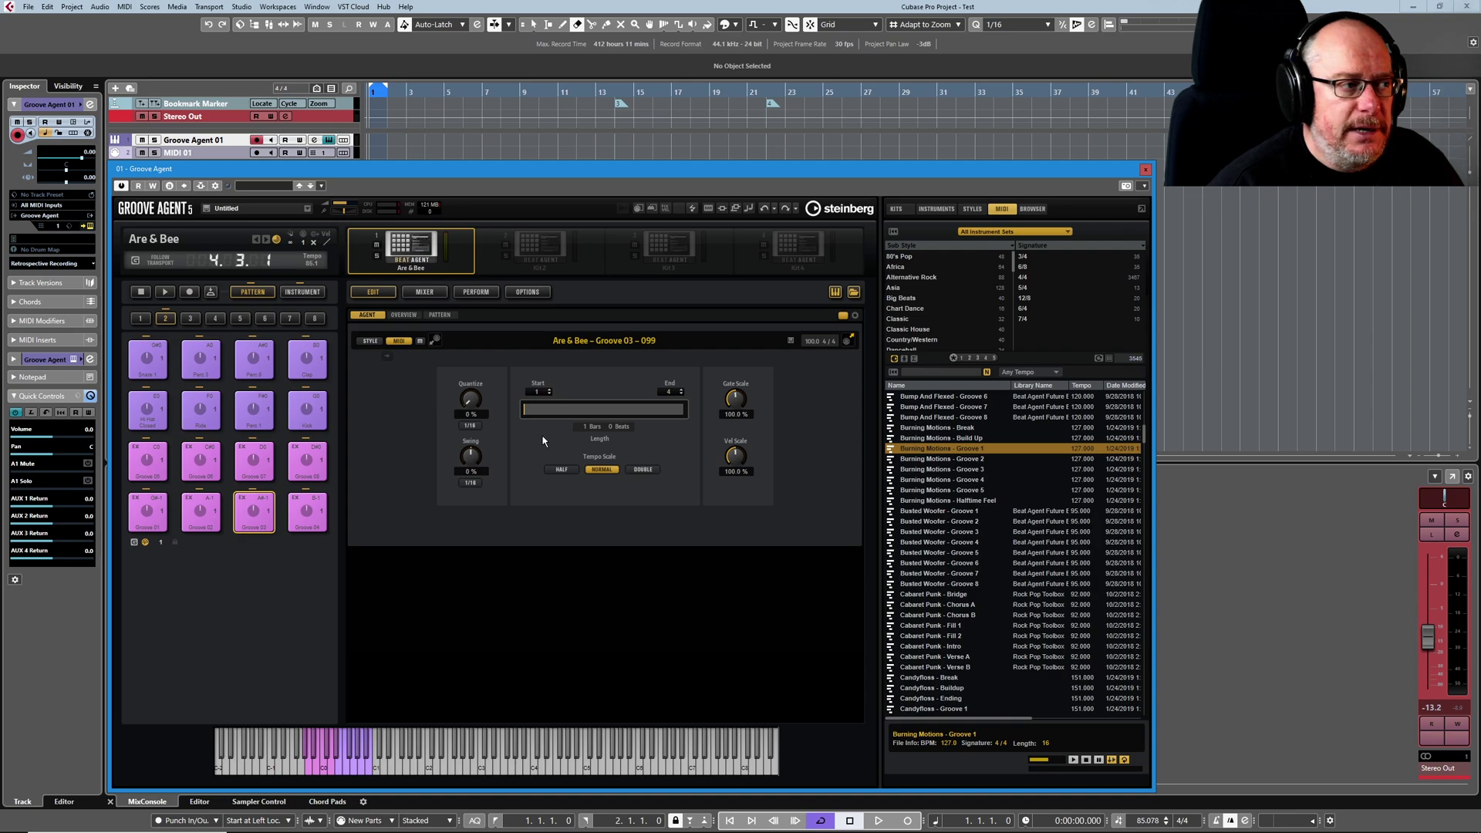
pyautogui.click(369, 341)
pyautogui.click(397, 341)
pyautogui.click(370, 341)
pyautogui.click(400, 341)
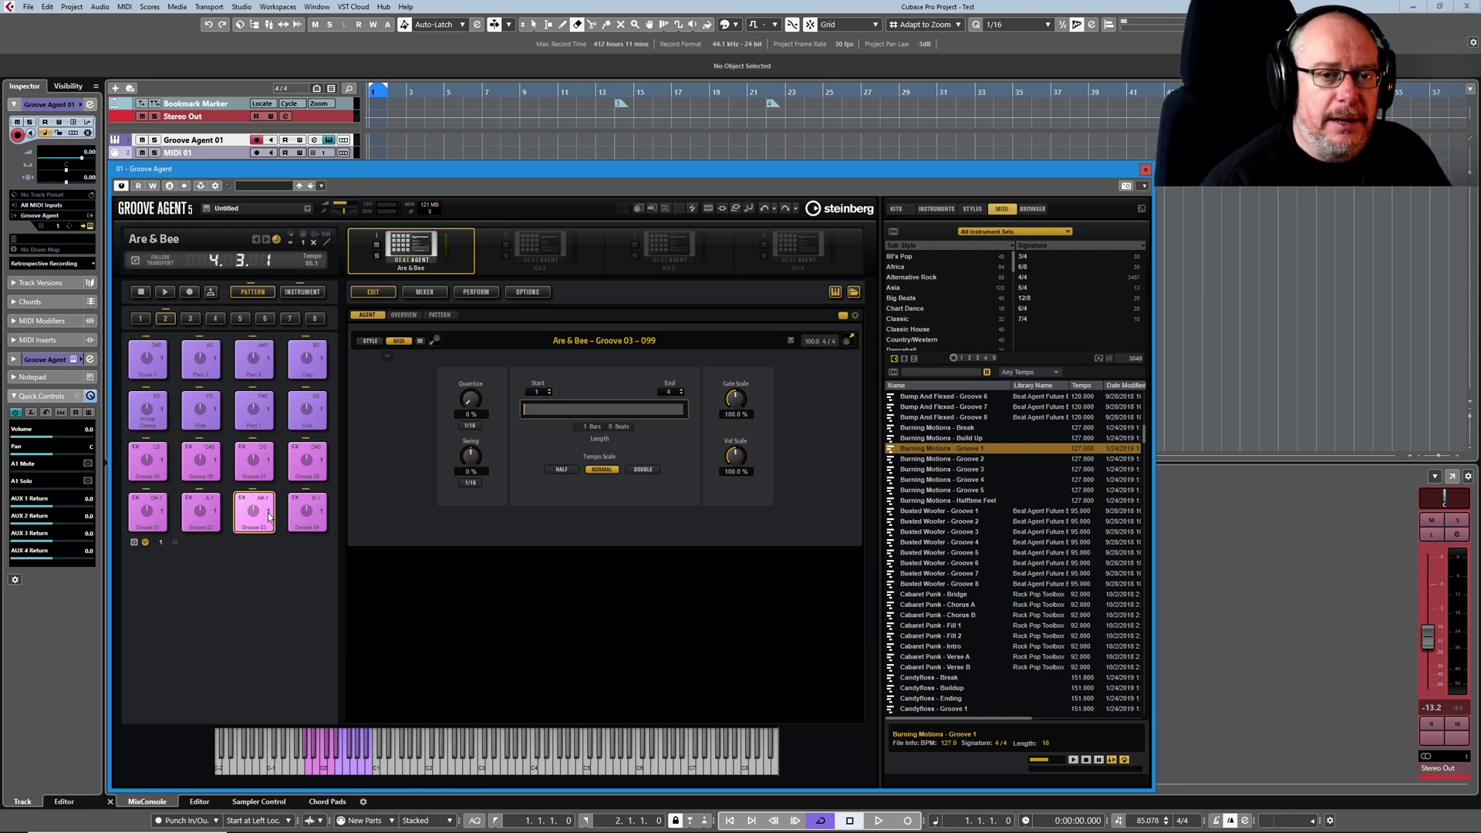
# Drag Burning Motions - Groove 1 from the MIDI browser onto the Groove 03 pad and trigger it.
pyautogui.click(968, 452)
pyautogui.moveTo(969, 451)
pyautogui.mouseDown()
pyautogui.moveTo(466, 617)
pyautogui.moveTo(257, 513)
pyautogui.mouseUp()
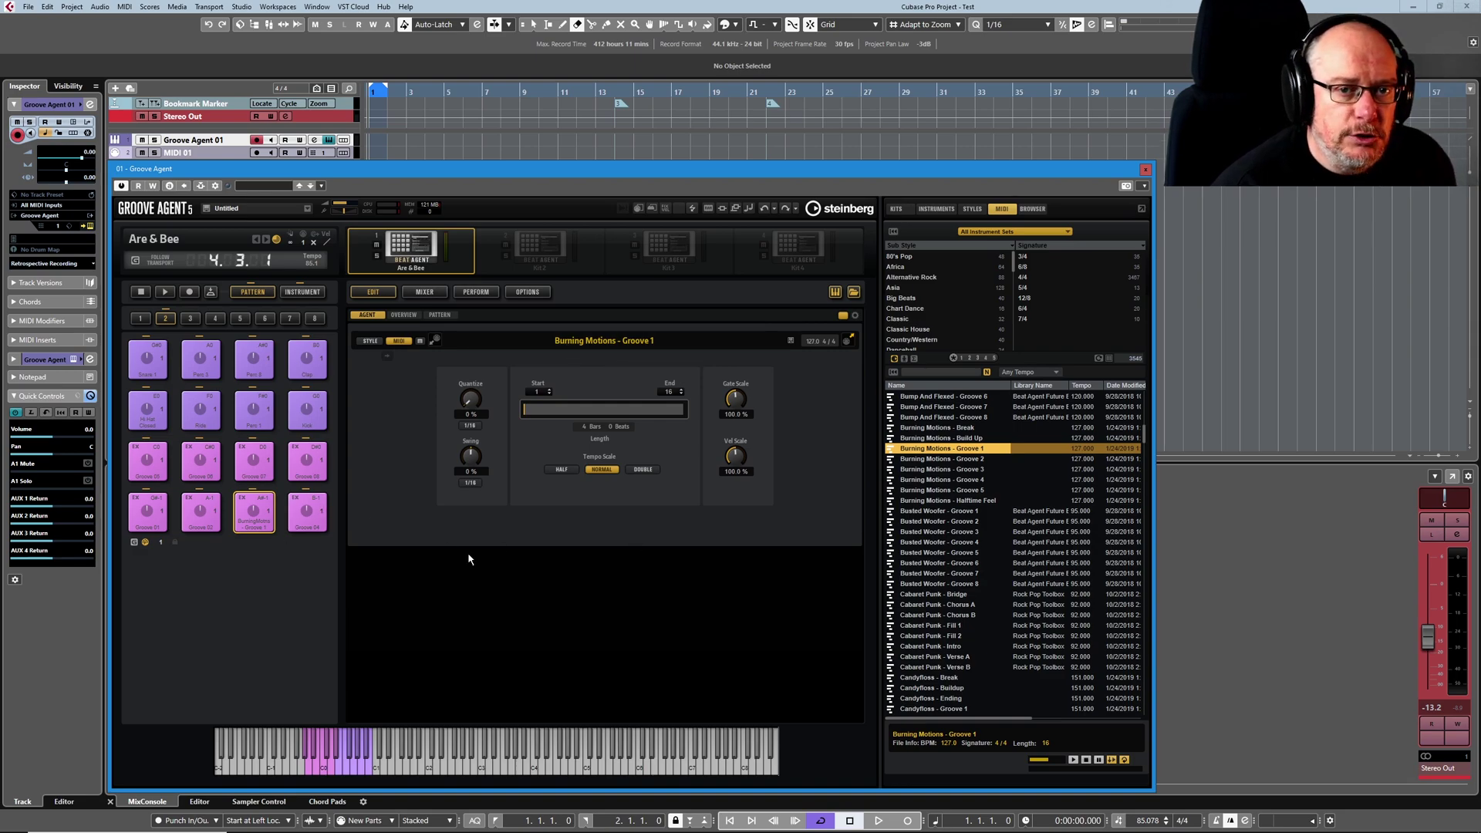
pyautogui.click(255, 509)
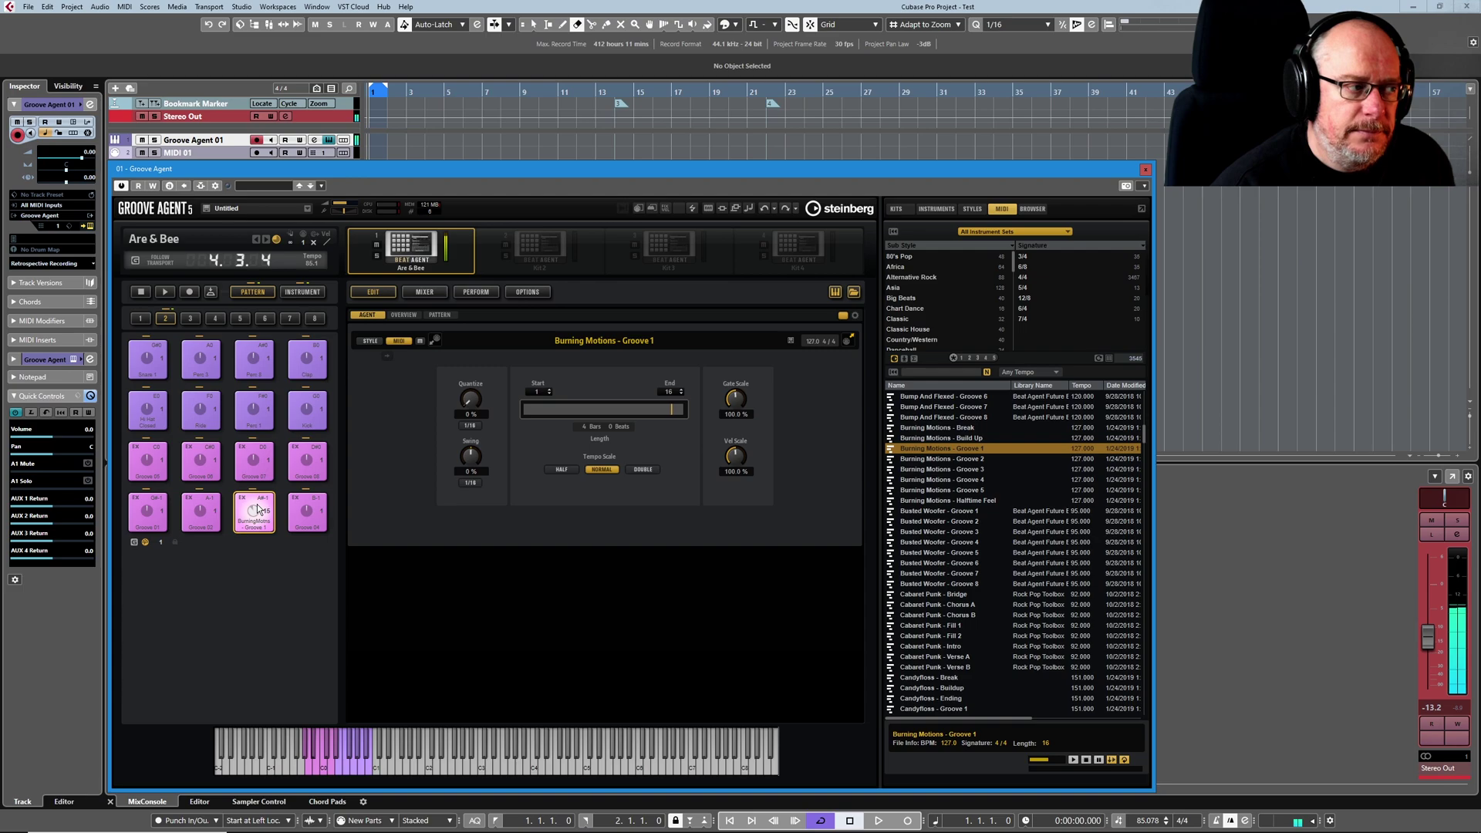
pyautogui.moveTo(537, 392); pyautogui.dragTo(622, 415)
pyautogui.click(549, 394)
pyautogui.click(549, 395)
pyautogui.click(549, 394)
pyautogui.click(549, 395)
pyautogui.click(549, 394)
pyautogui.click(549, 394)
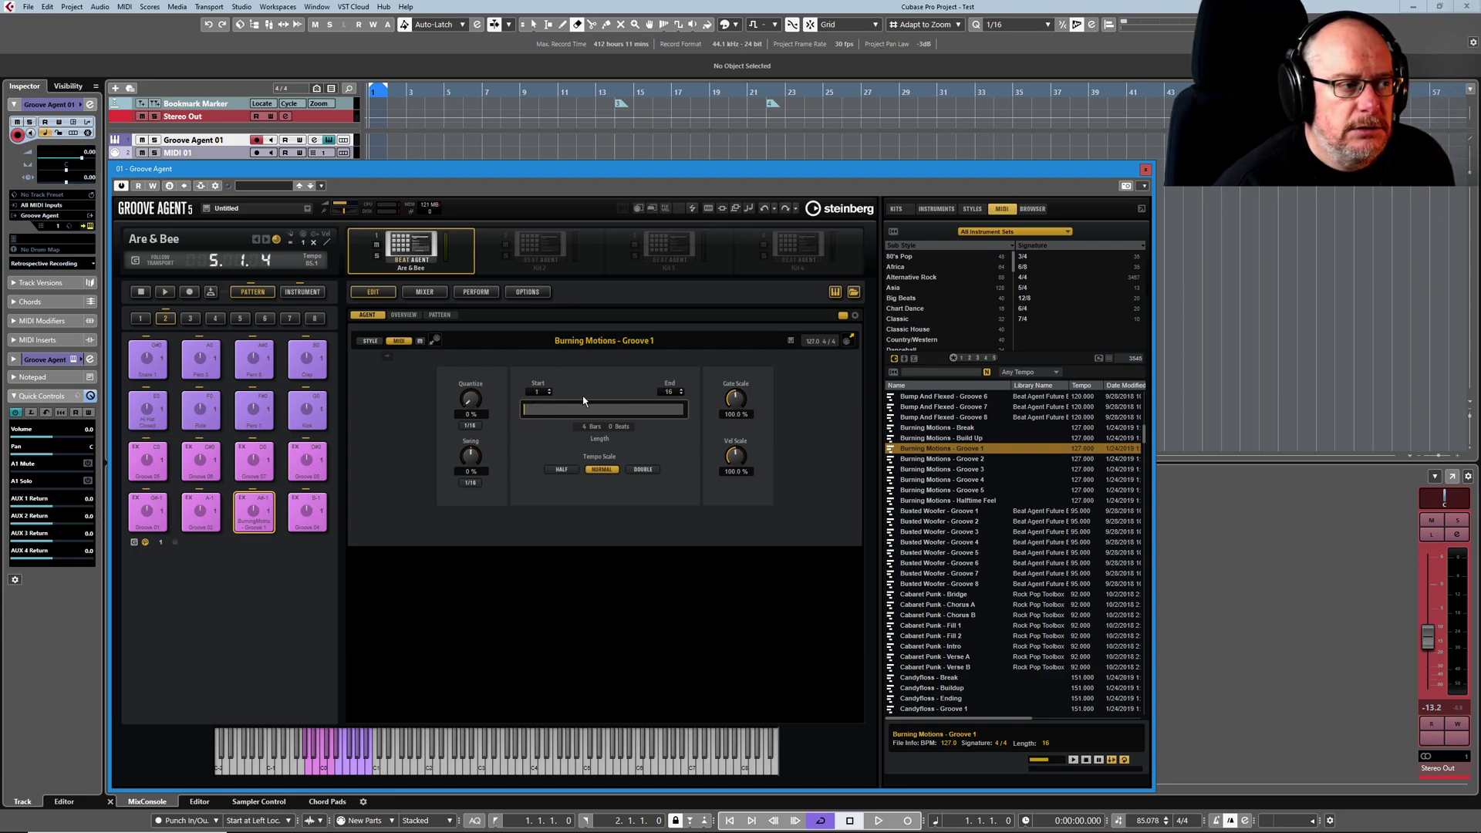
pyautogui.click(681, 394)
pyautogui.click(680, 394)
pyautogui.click(681, 394)
pyautogui.click(681, 394)
pyautogui.click(681, 394)
pyautogui.click(681, 389)
pyautogui.click(681, 389)
pyautogui.click(681, 390)
pyautogui.click(681, 389)
pyautogui.click(681, 389)
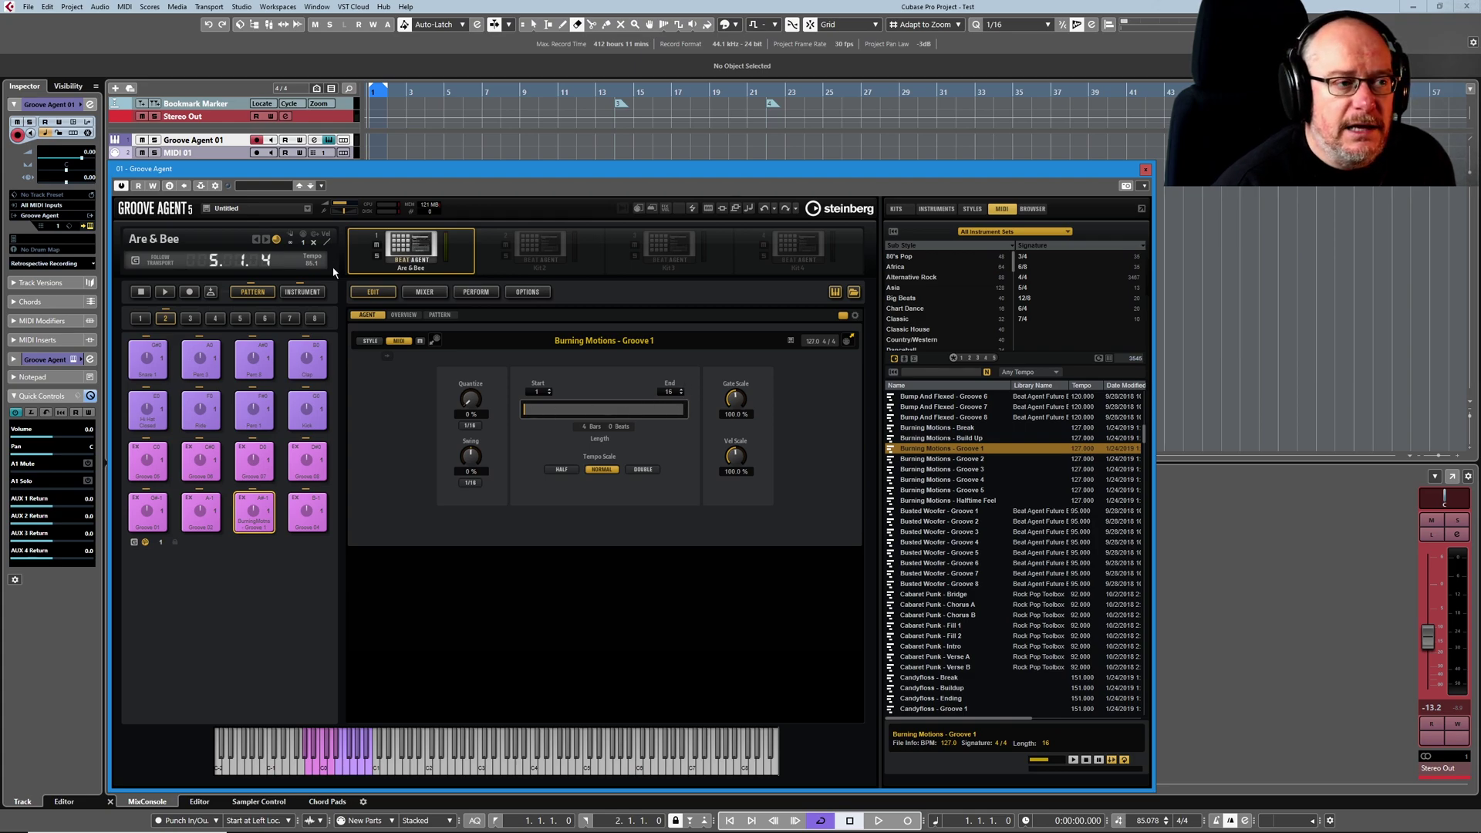
# Zoom the pattern editor out to four bars and drag the start marker later.
pyautogui.click(439, 314)
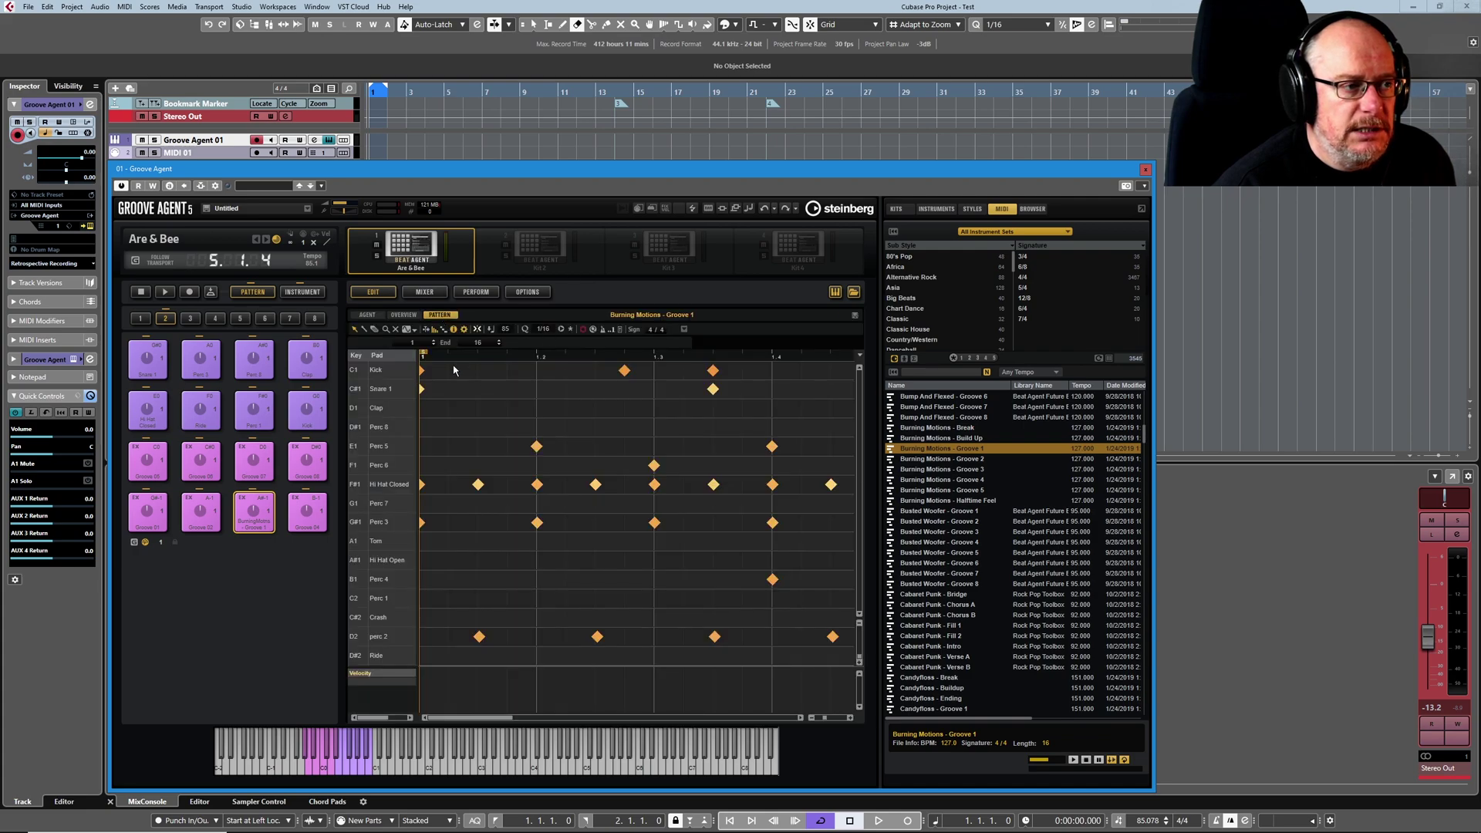
pyautogui.moveTo(824, 723); pyautogui.dragTo(810, 723)
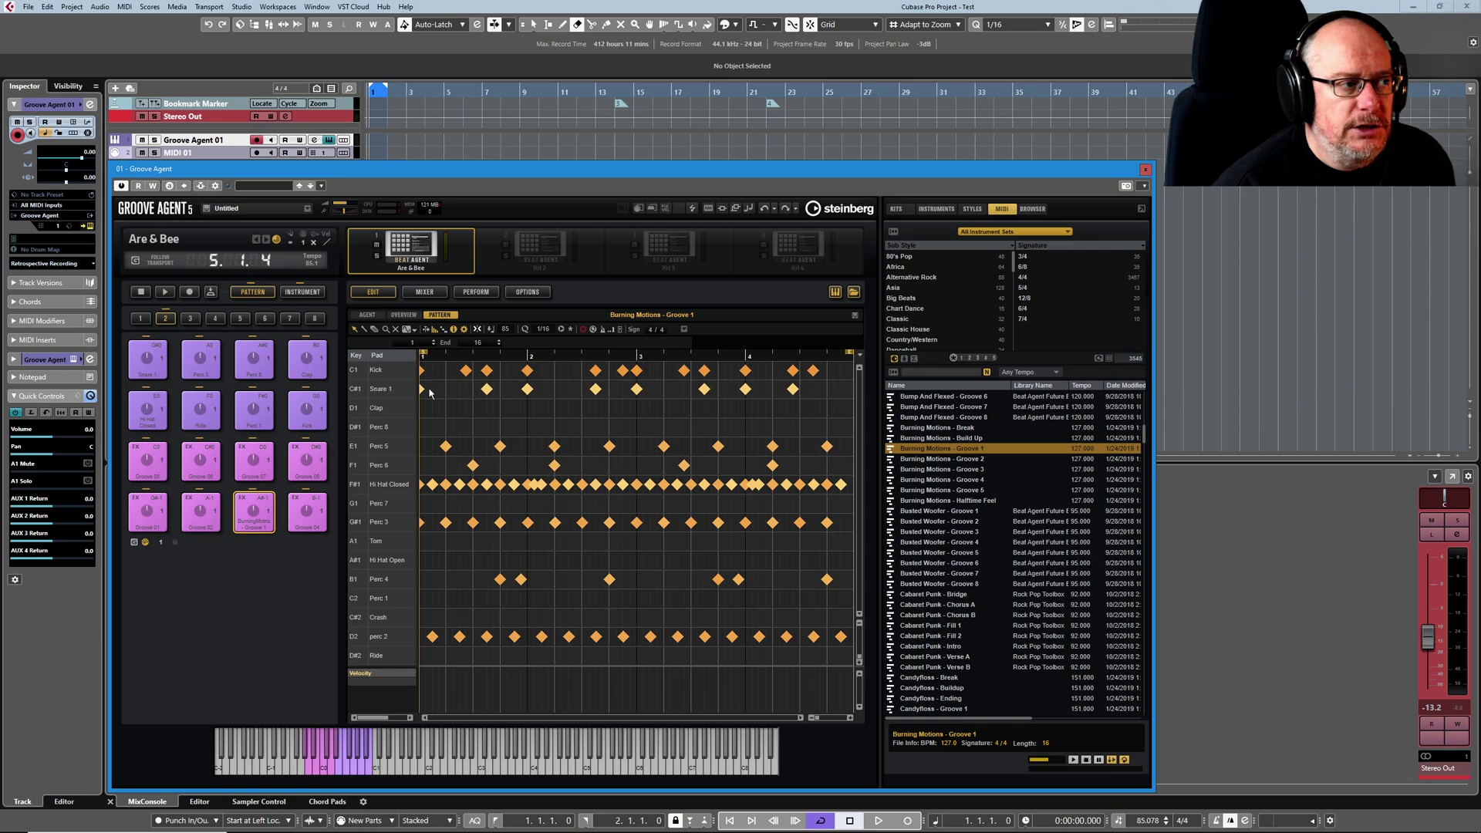
pyautogui.click(367, 315)
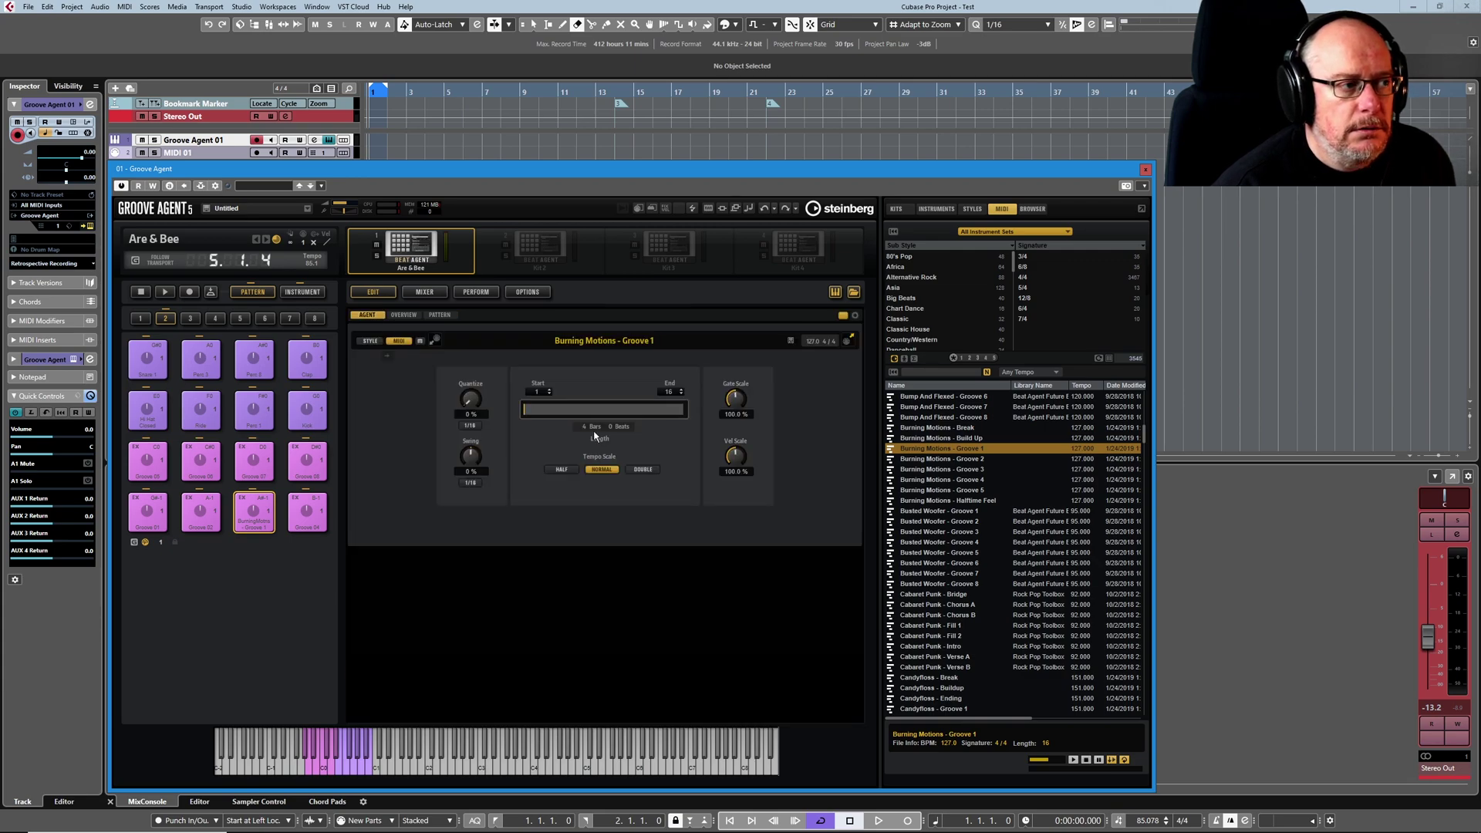
pyautogui.click(439, 315)
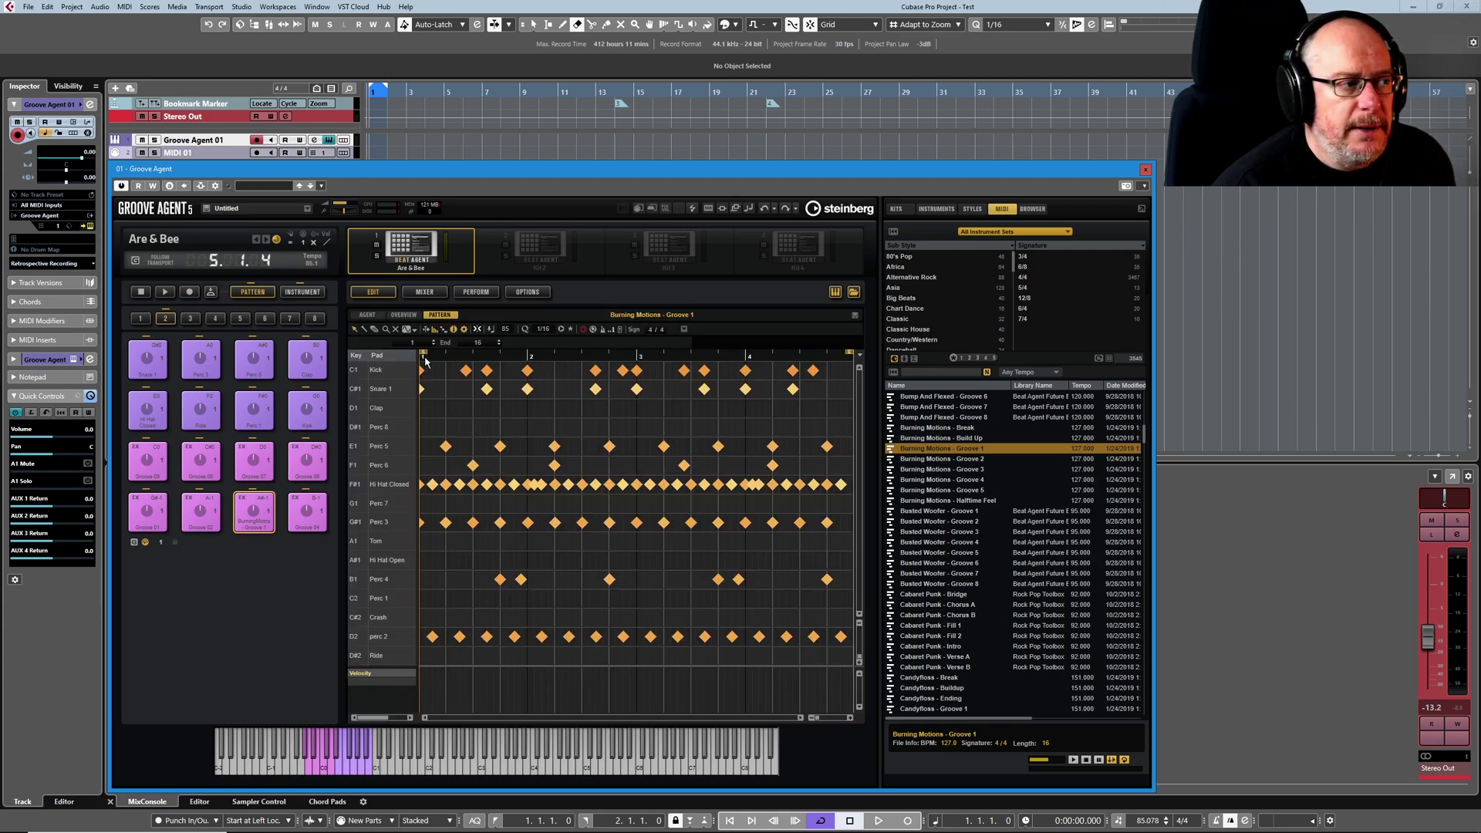
pyautogui.moveTo(424, 357); pyautogui.dragTo(531, 356)
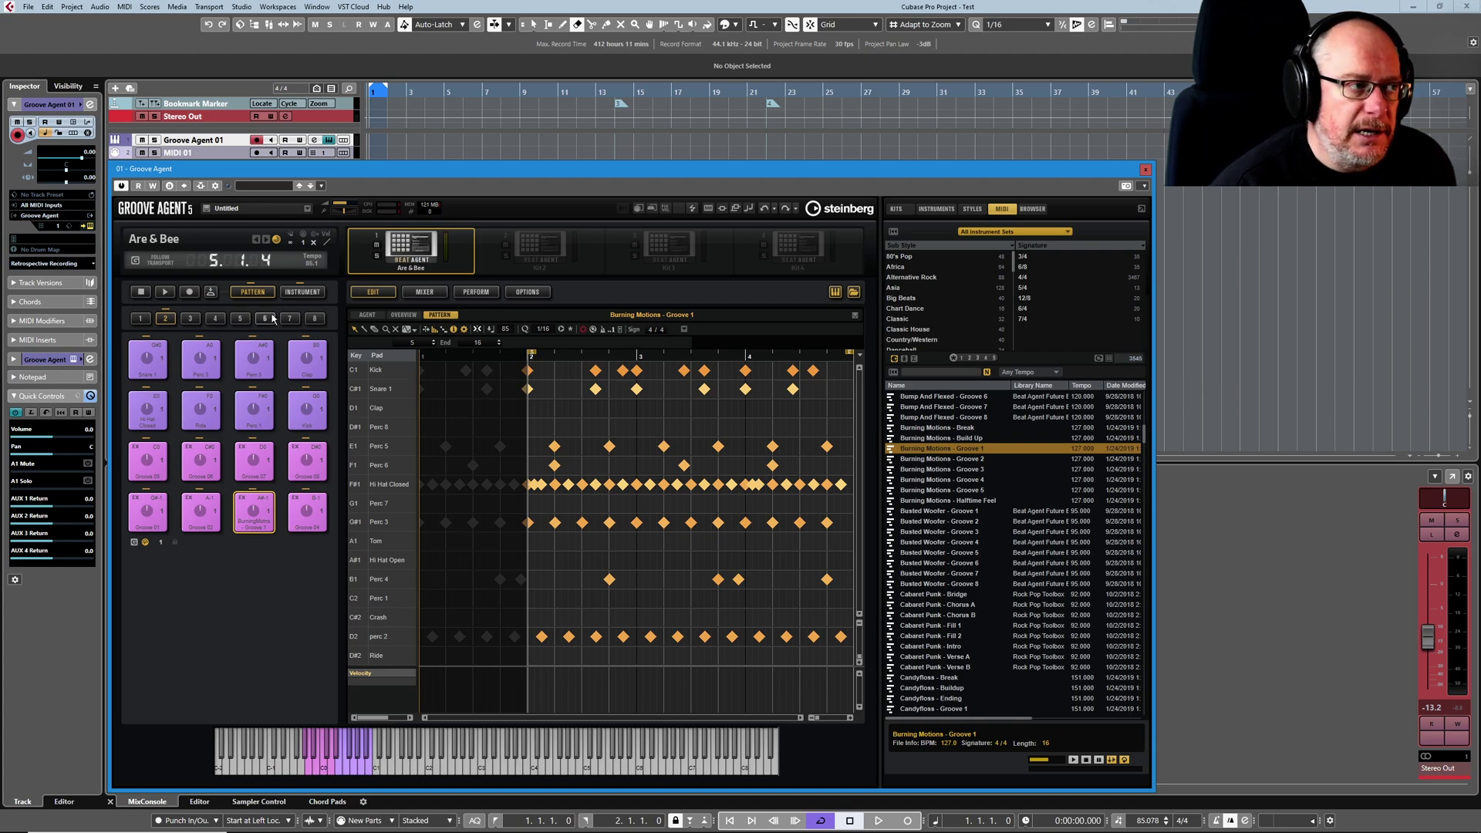
# Step the pattern Start value down to 4 and view the notes again.
pyautogui.click(367, 314)
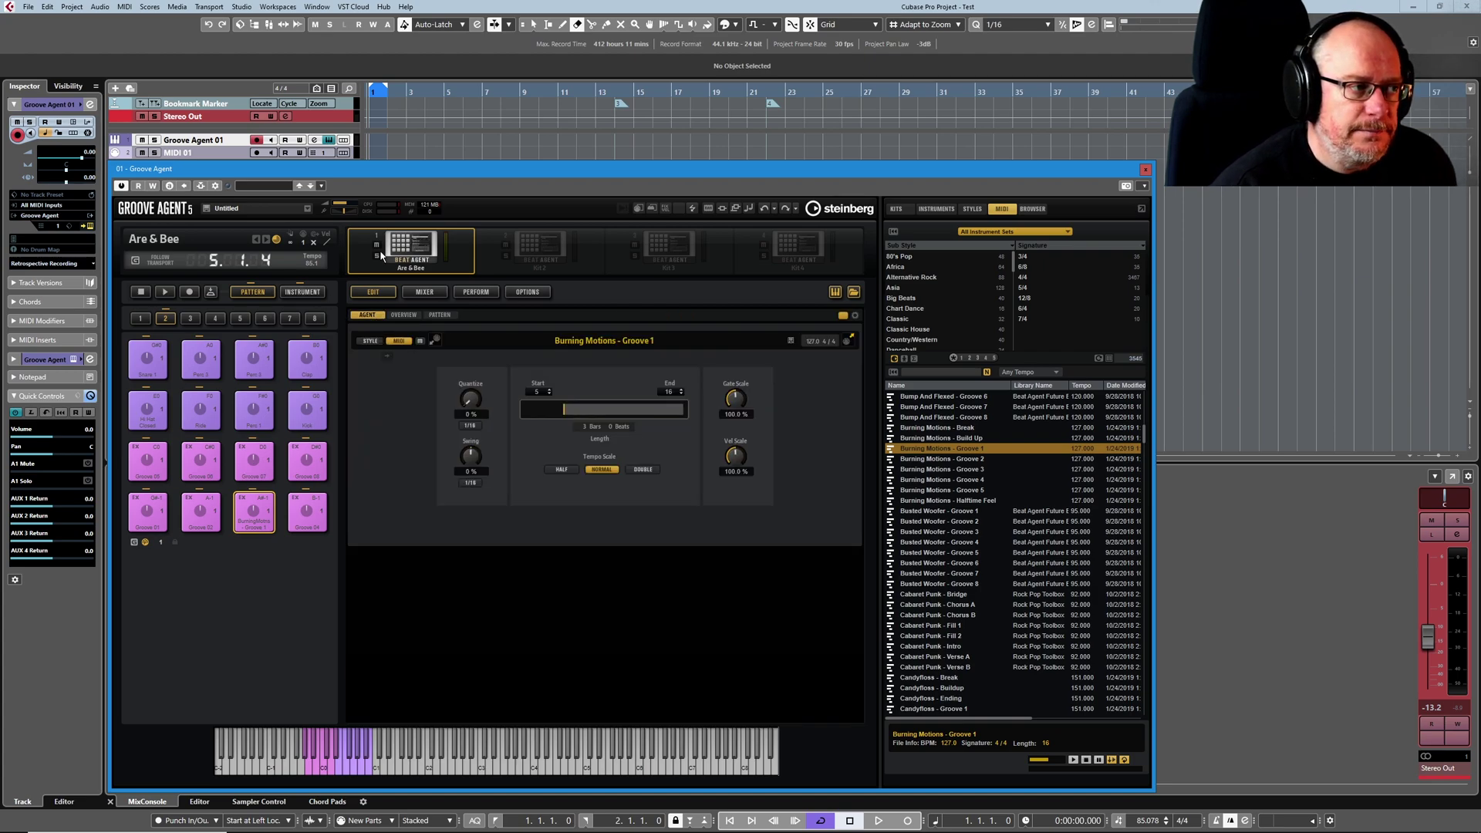
pyautogui.click(549, 394)
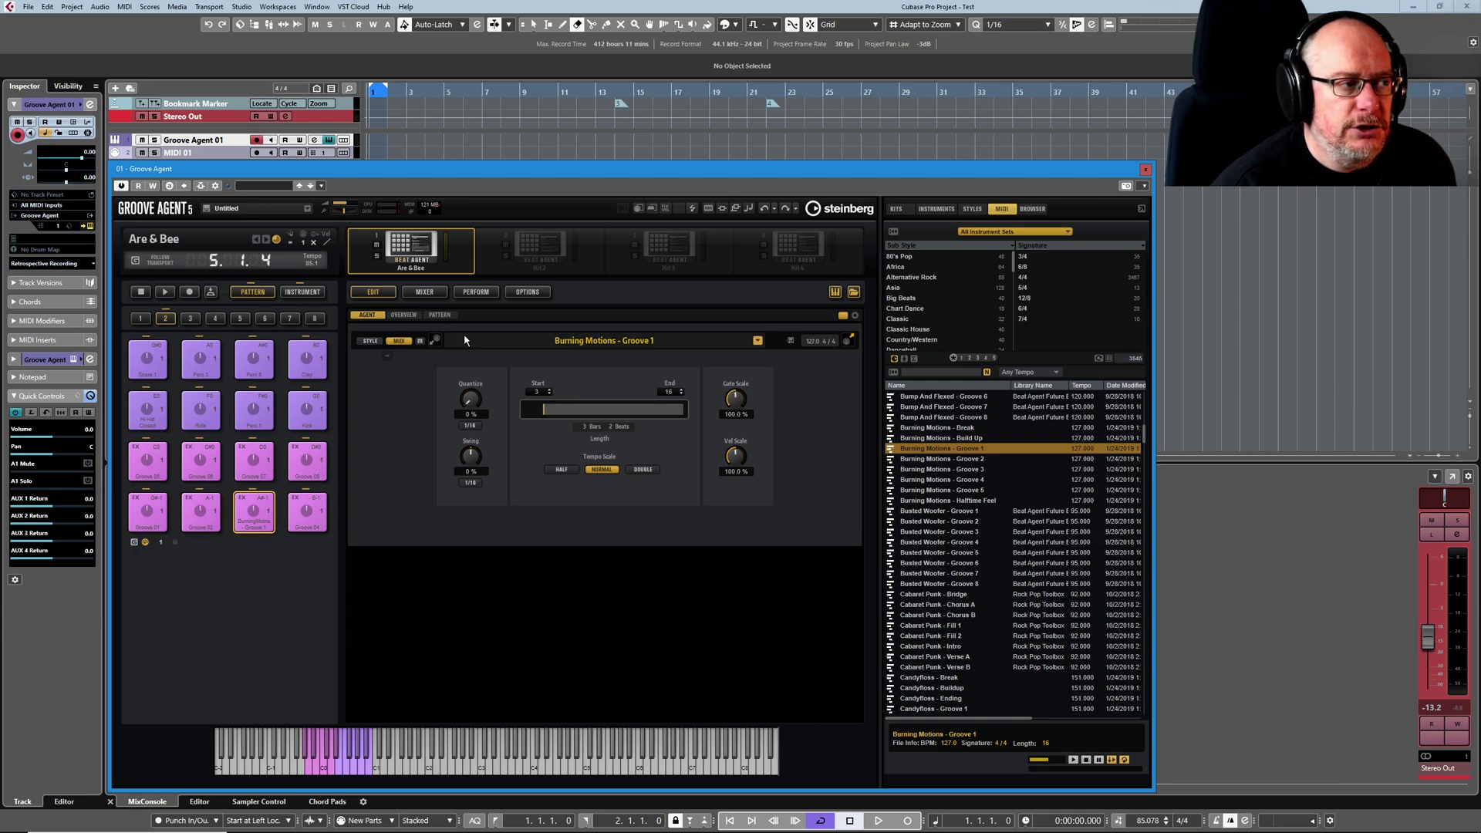
pyautogui.click(440, 315)
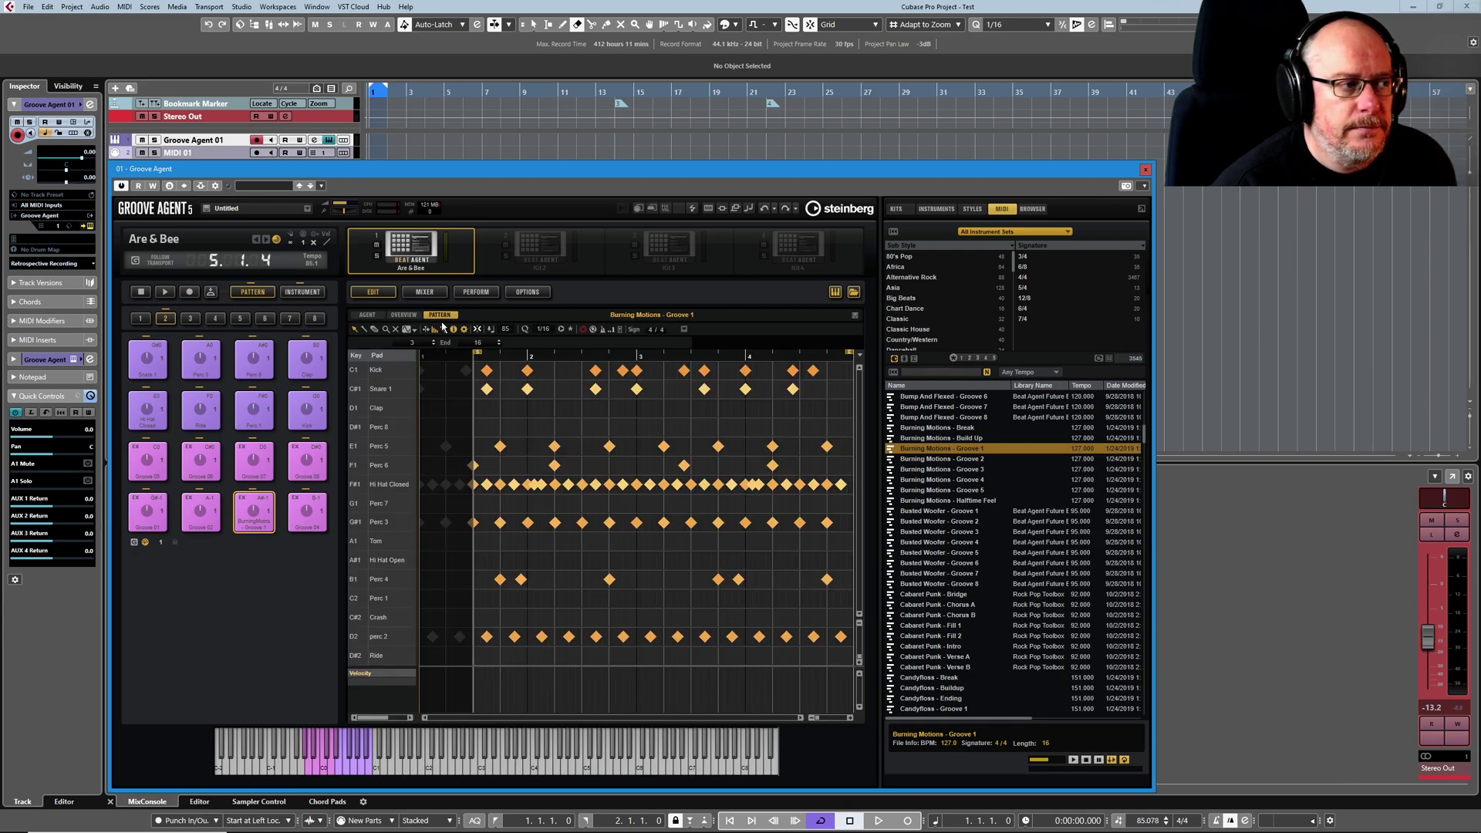
# Apply Trim Pattern to Start/End, restoring start 1 and end 16 in the agent settings.
pyautogui.rightClick(383, 359)
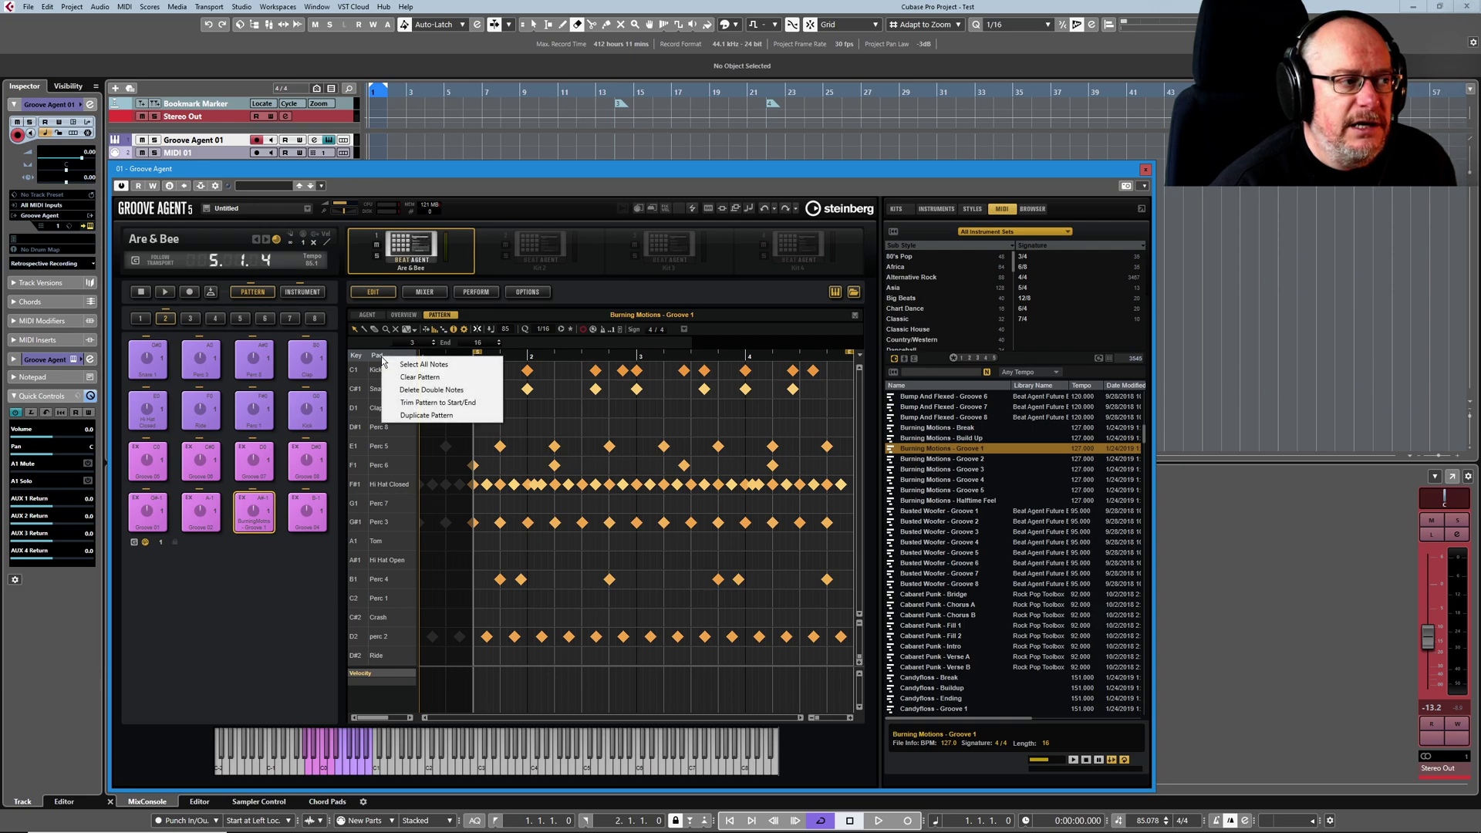
pyautogui.click(441, 403)
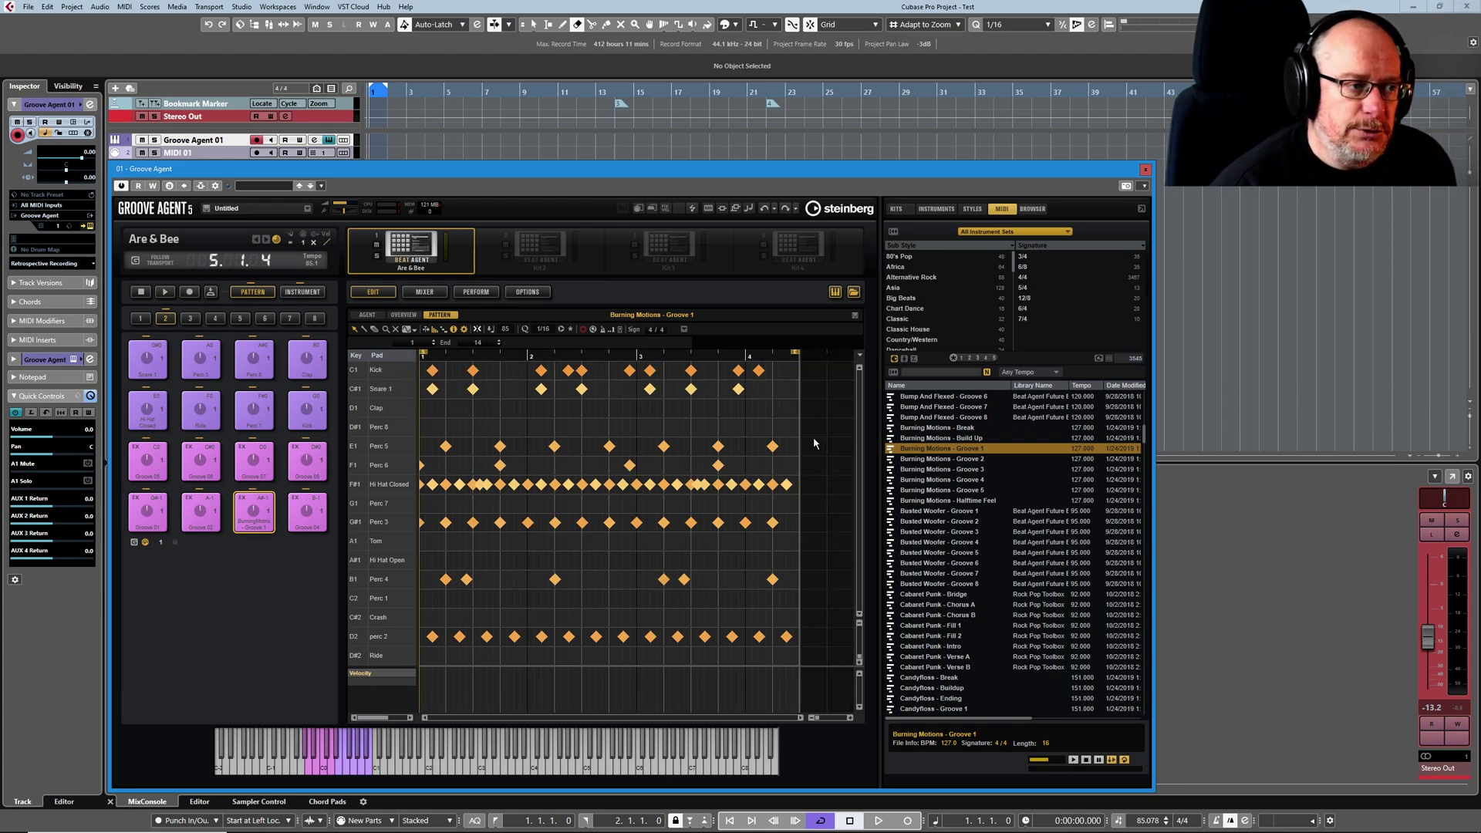
pyautogui.click(367, 315)
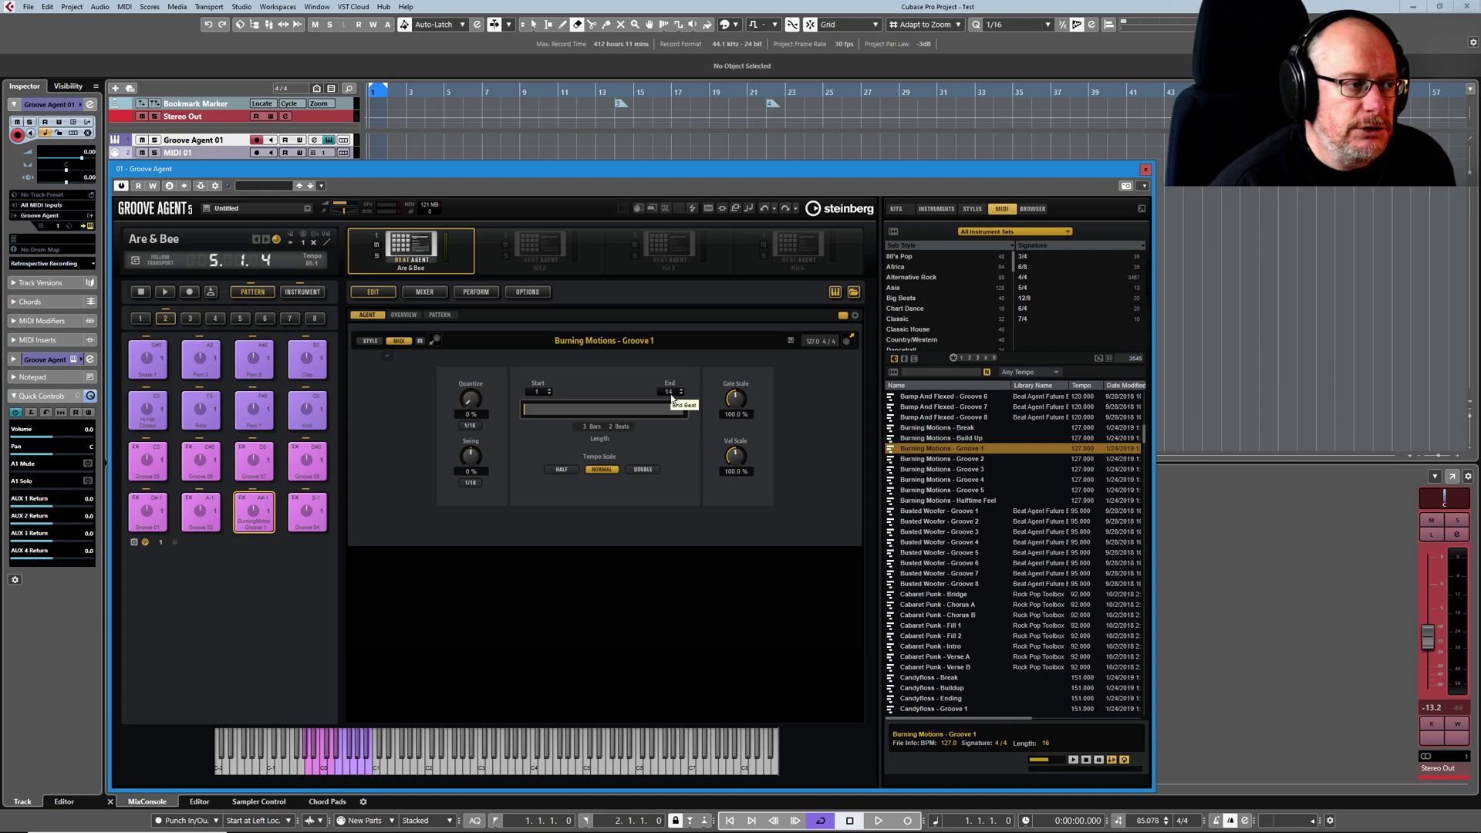
pyautogui.scroll(2, 677, 395)
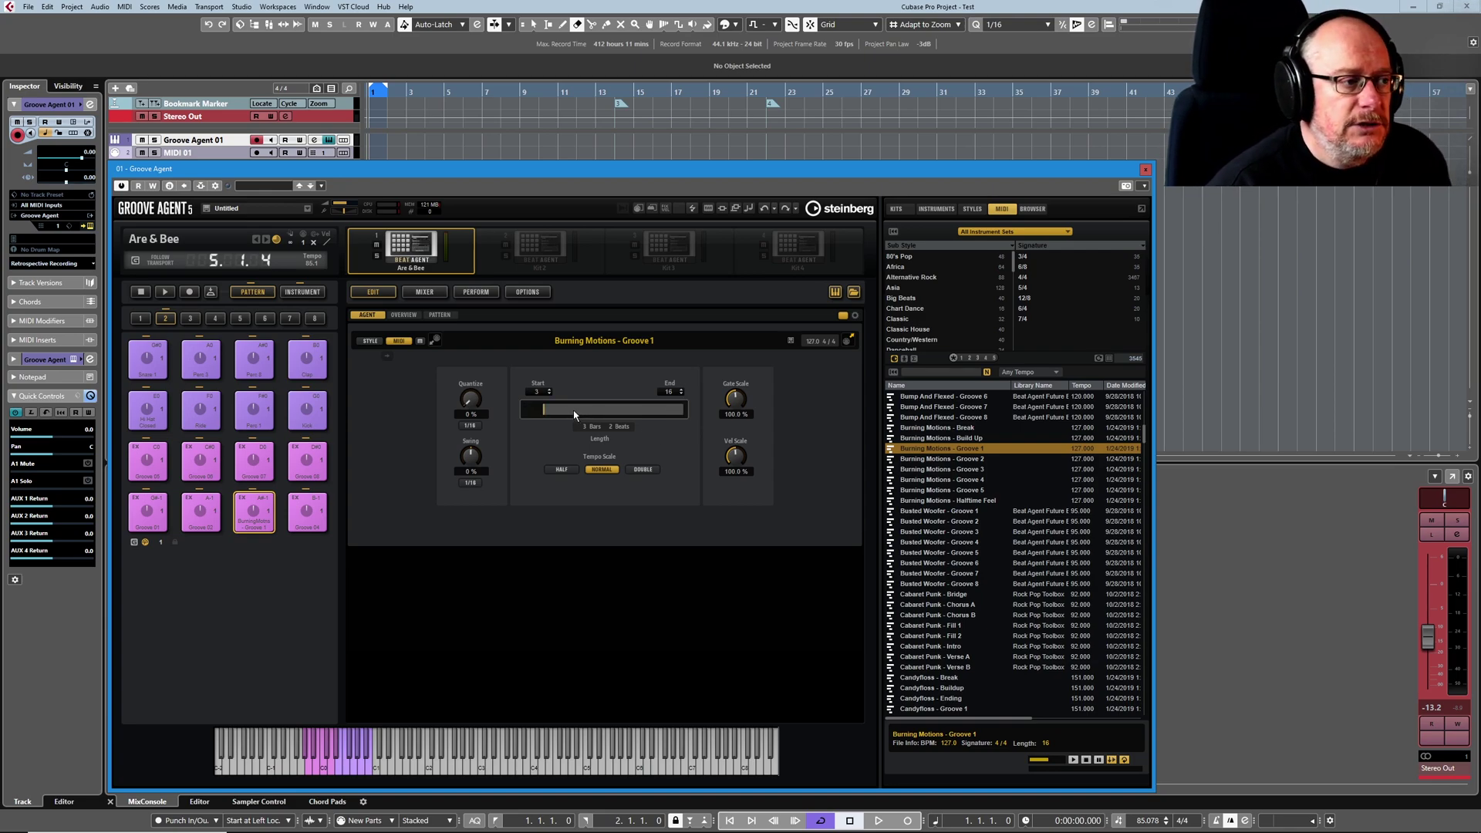
pyautogui.scroll(-2, 548, 393)
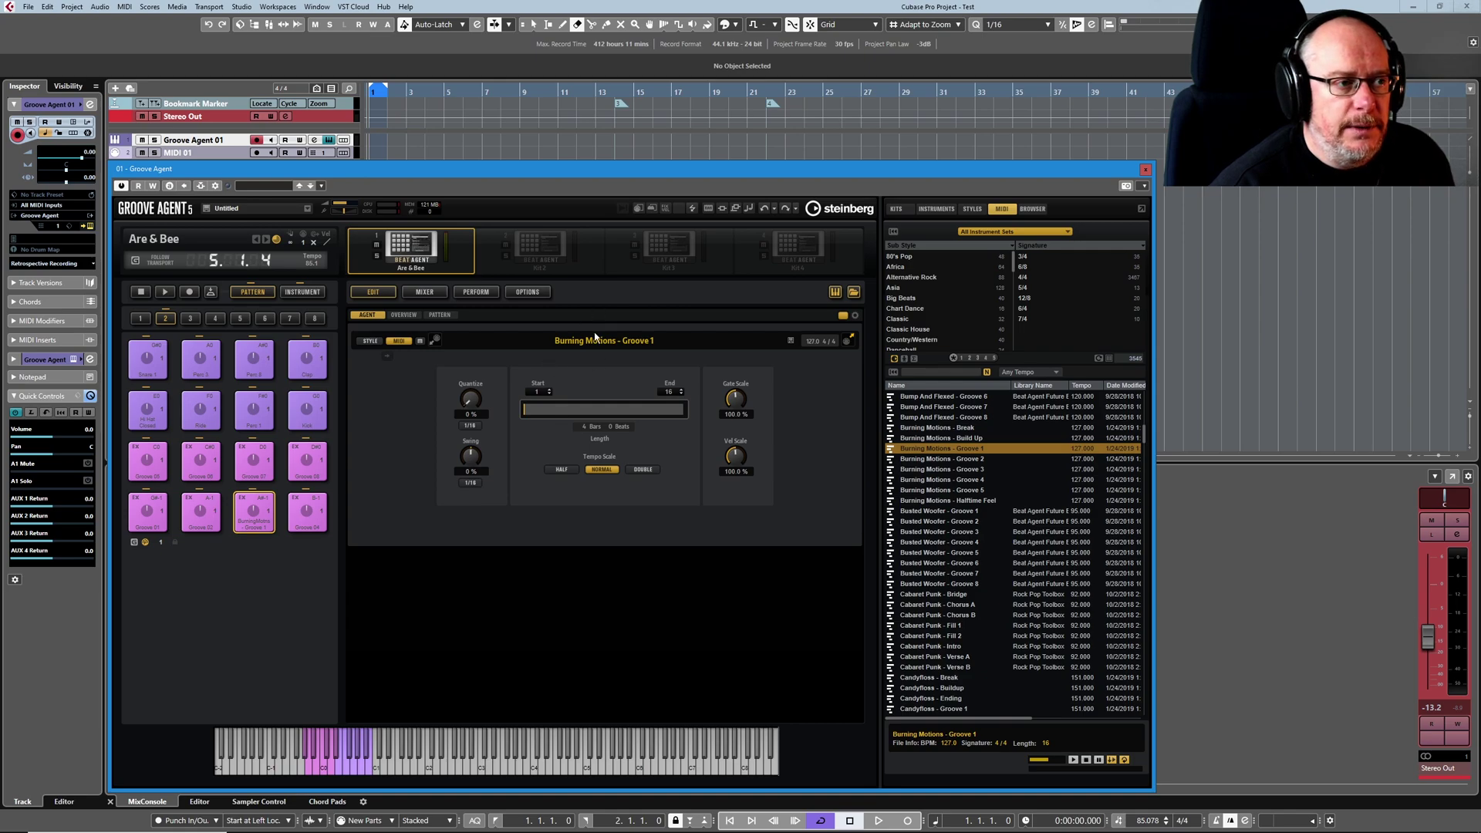
# Cancel the Save MIDI Pattern dialog, then drop Burning Motions - Groove 1 onto the MIDI drag-and-drop area.
pyautogui.click(791, 340)
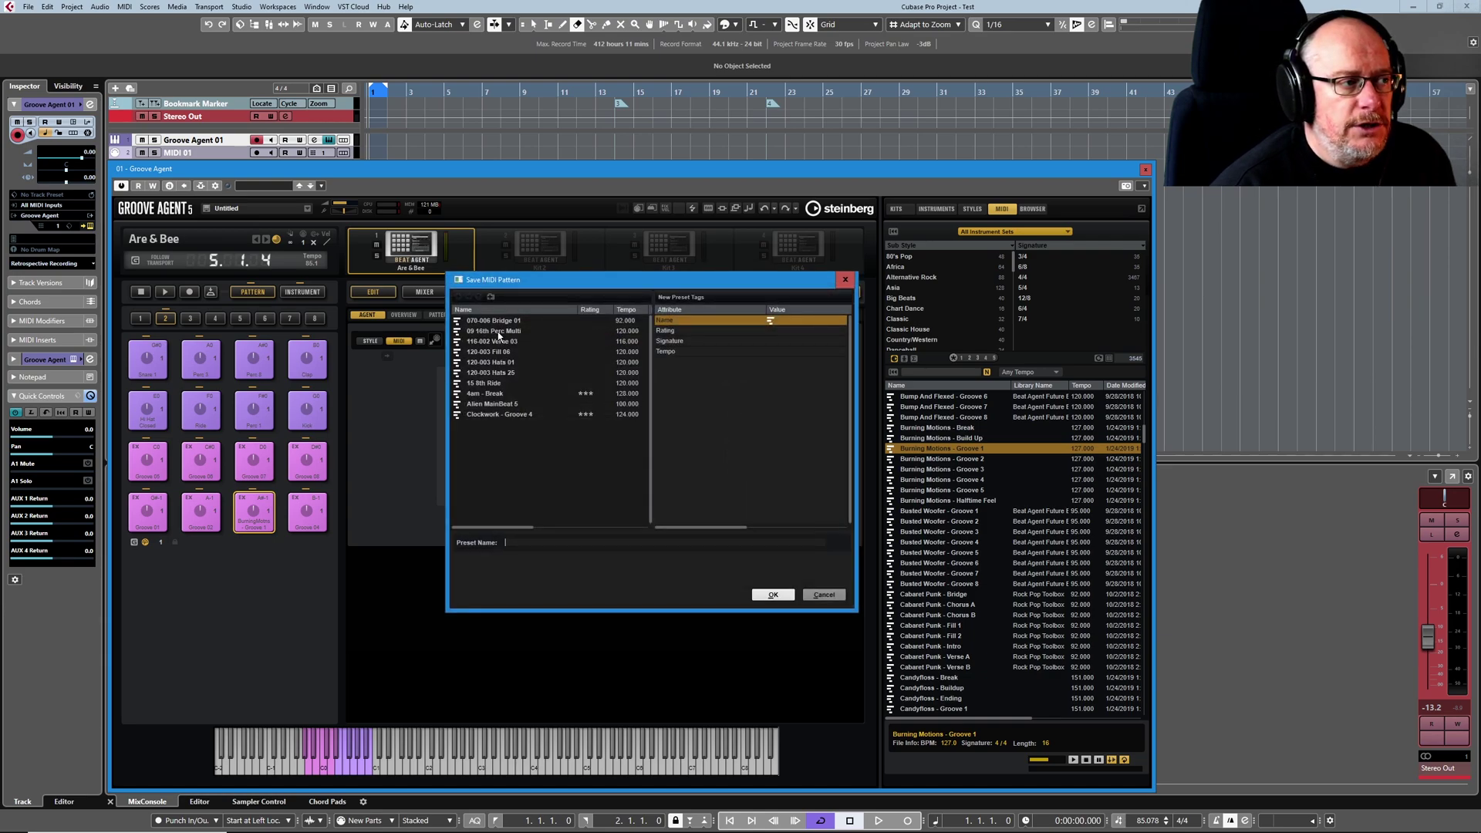
pyautogui.moveTo(457, 283); pyautogui.dragTo(671, 376)
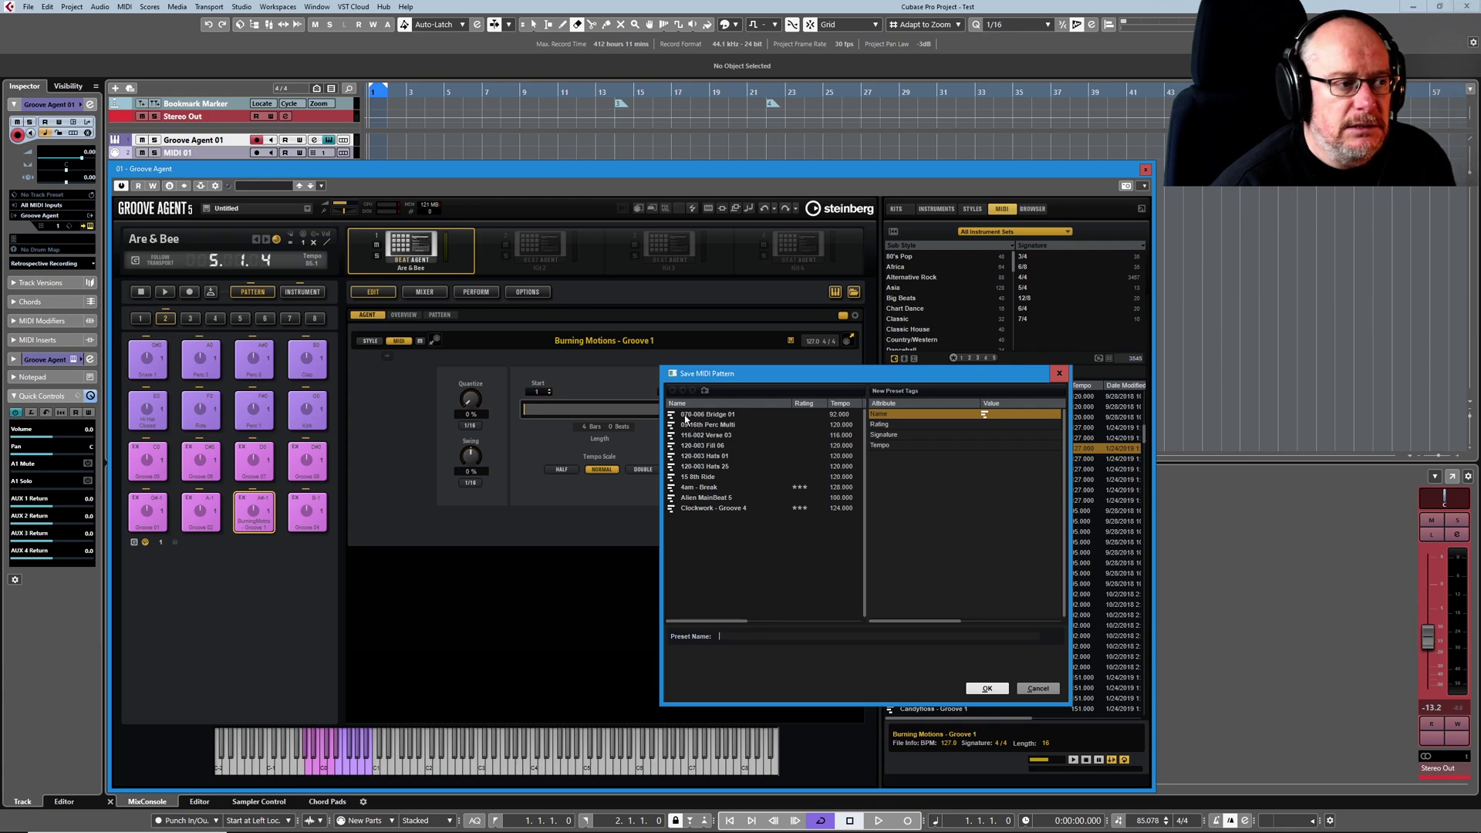
pyautogui.moveTo(734, 400); pyautogui.dragTo(657, 367)
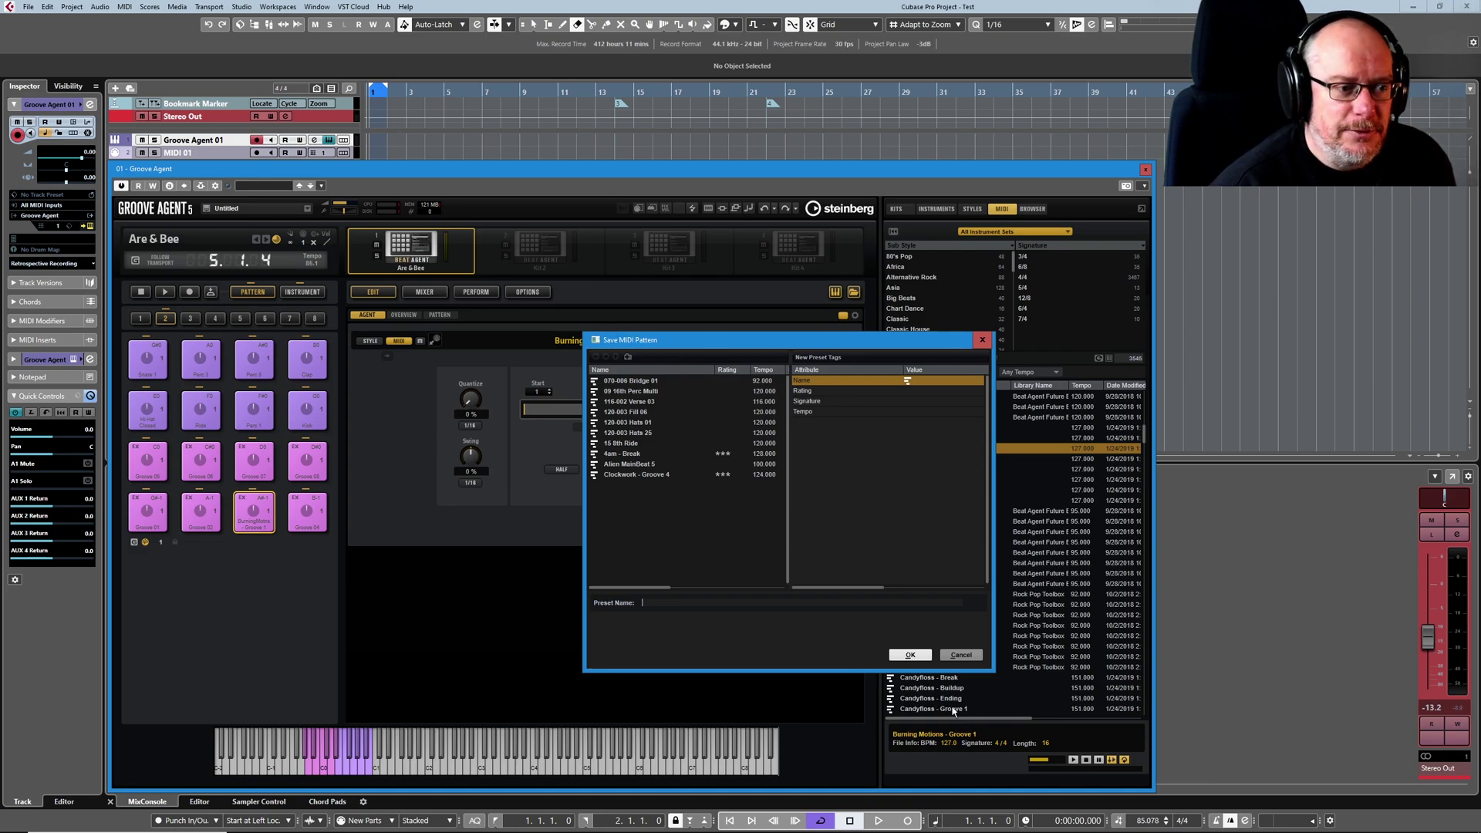
pyautogui.click(957, 653)
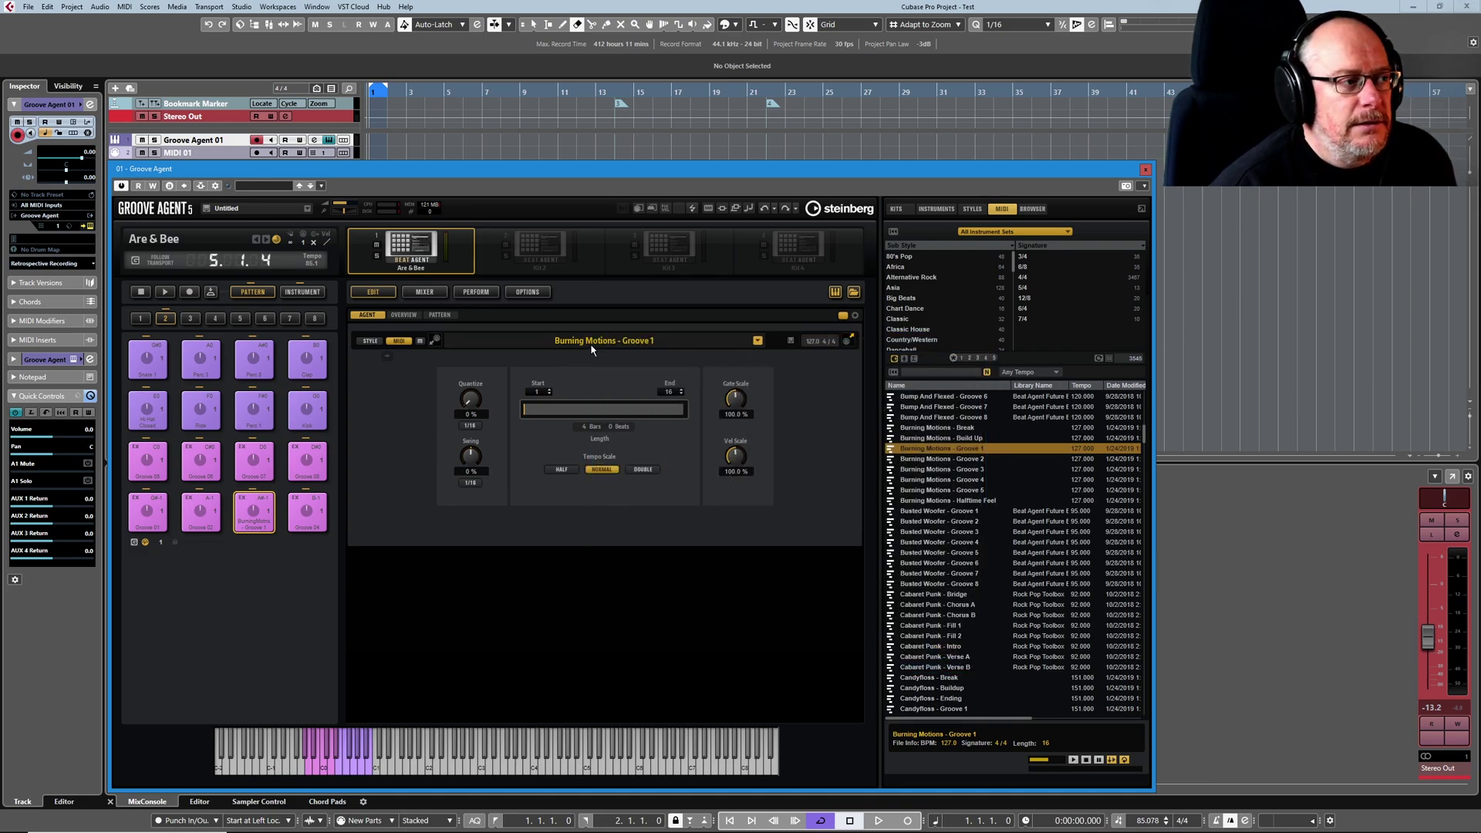
pyautogui.moveTo(931, 449)
pyautogui.mouseDown()
pyautogui.moveTo(549, 462)
pyautogui.moveTo(434, 344)
pyautogui.mouseUp()
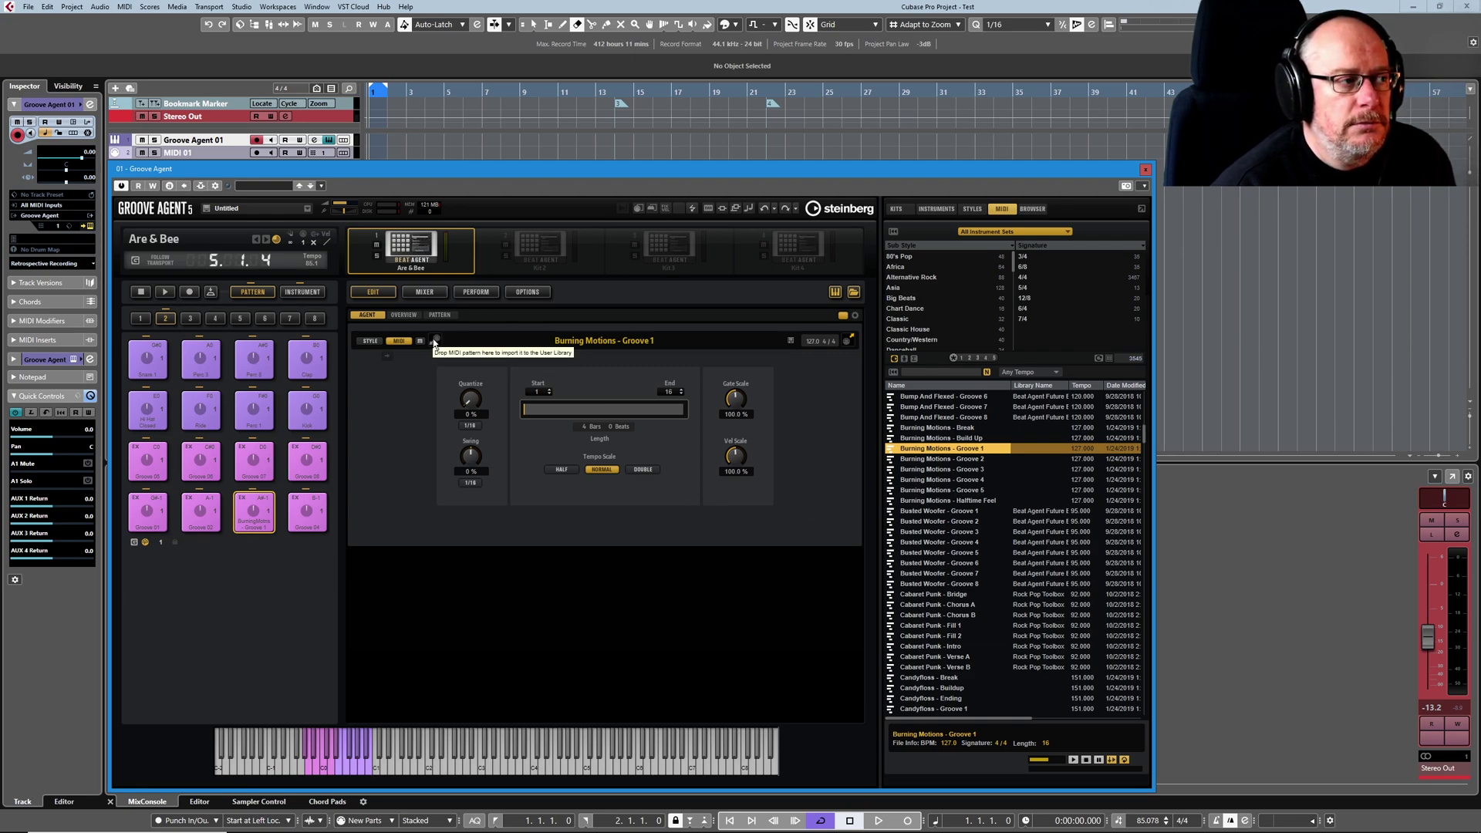
# Filter the MIDI browser to user content only, then show all entries again.
pyautogui.click(789, 340)
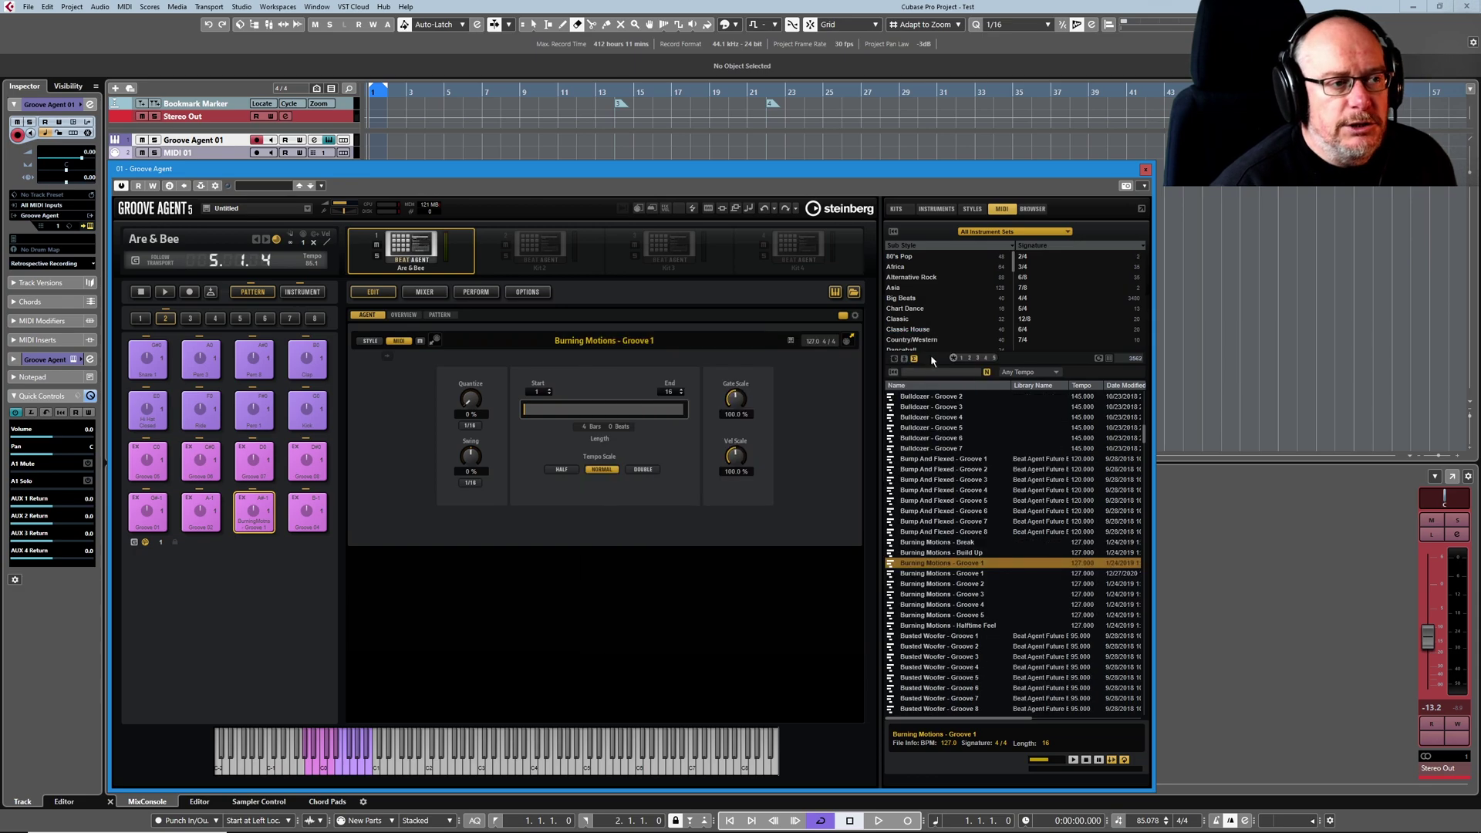
pyautogui.click(904, 360)
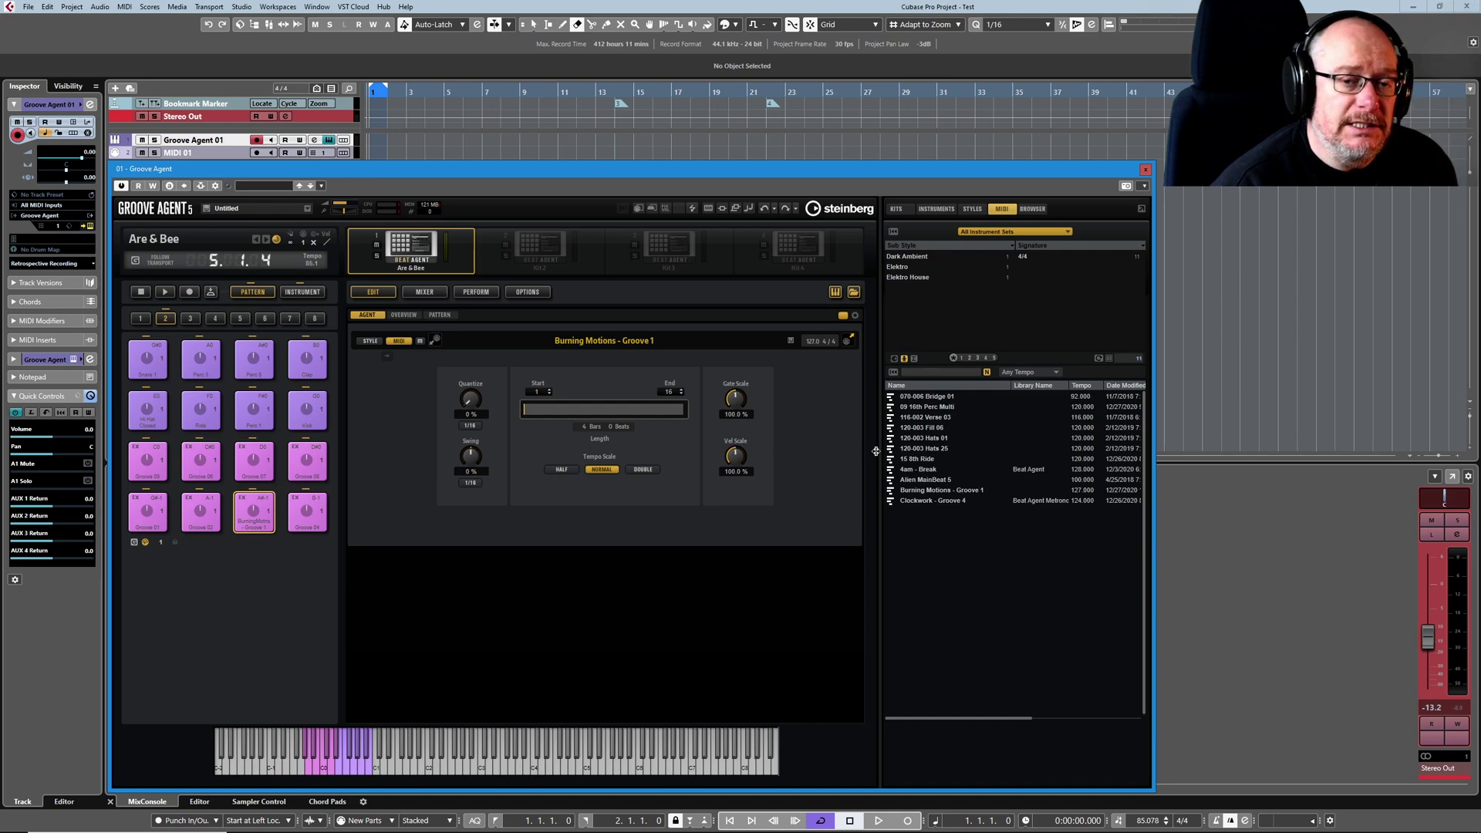
pyautogui.click(914, 360)
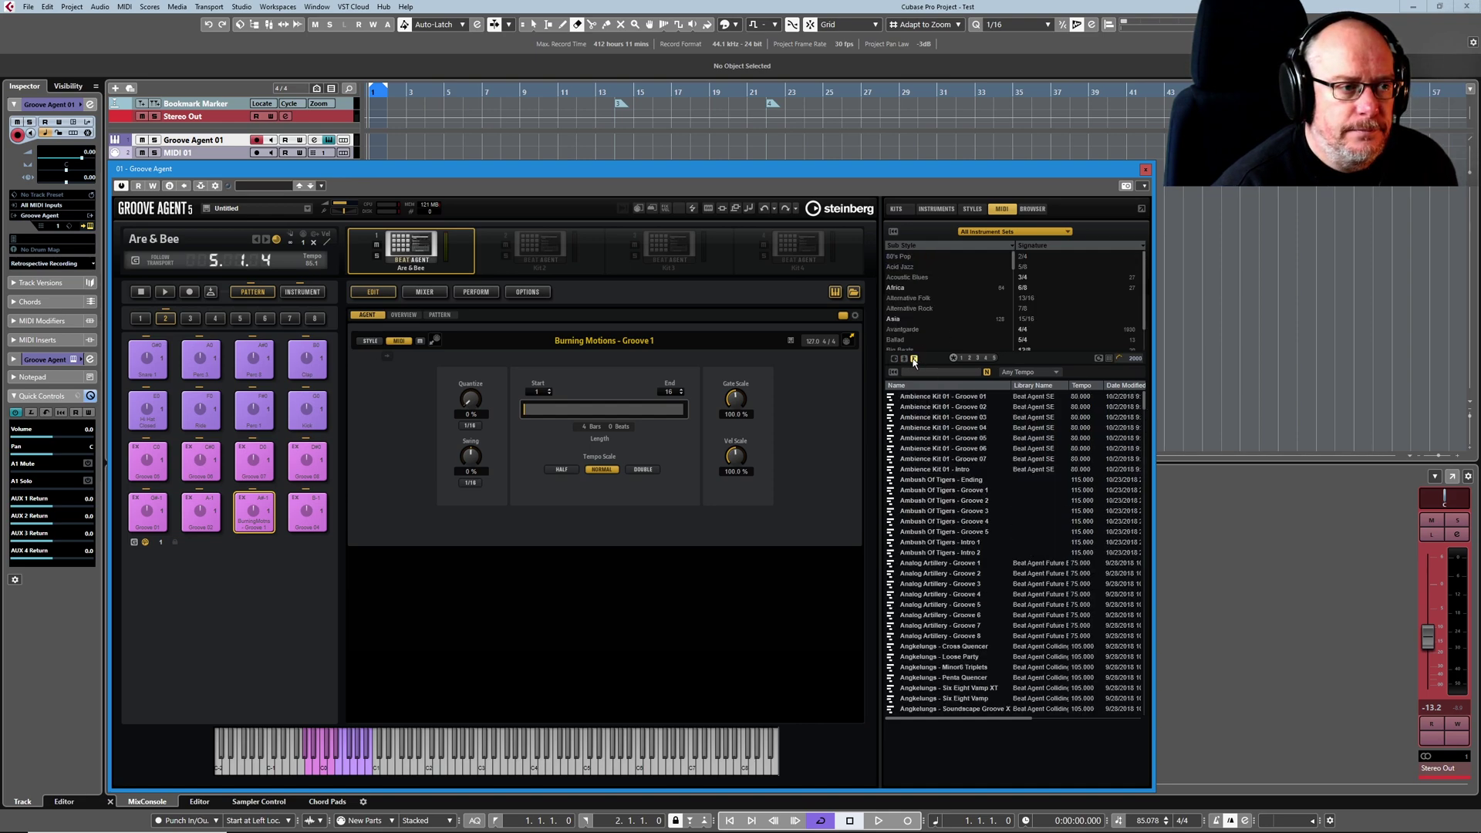
# Save the pattern as 'Burning Motions New Groove' and switch to the Groove 05 pad.
pyautogui.click(790, 340)
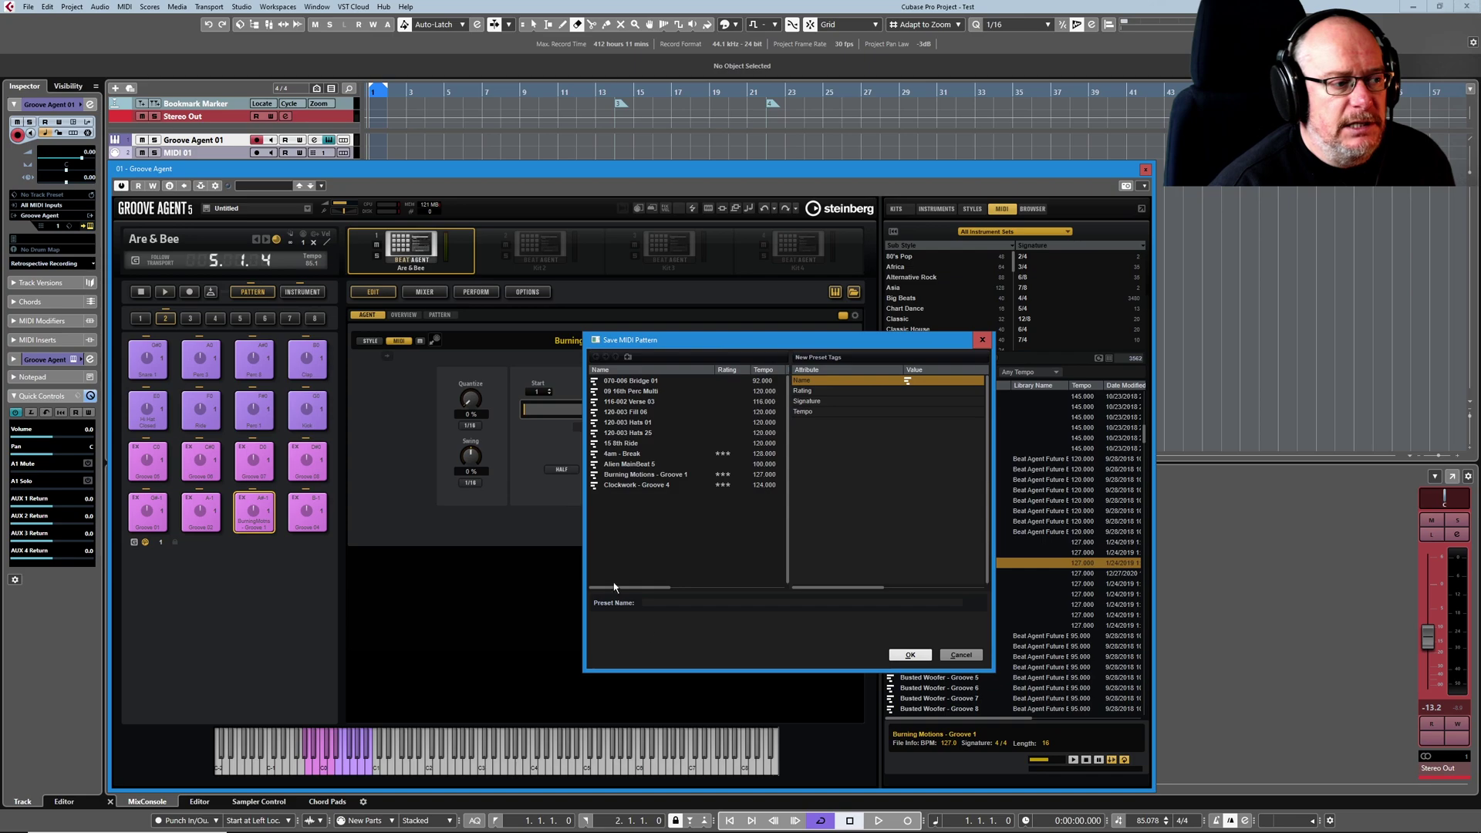
pyautogui.write('ANy')
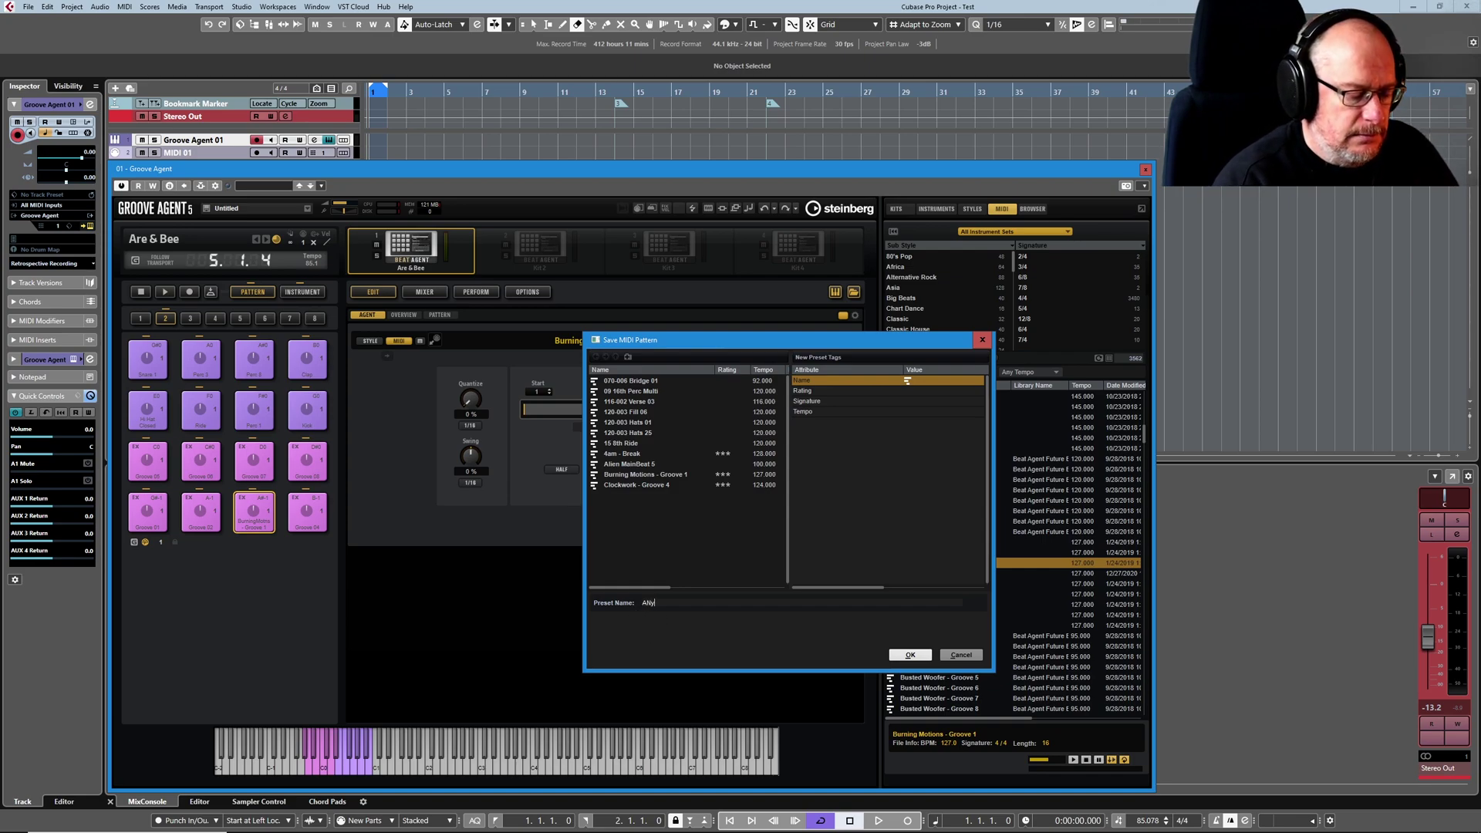
pyautogui.press('BackSpace')
pyautogui.press('BackSpace')
pyautogui.press('BackSpace')
pyautogui.press('BackSpace')
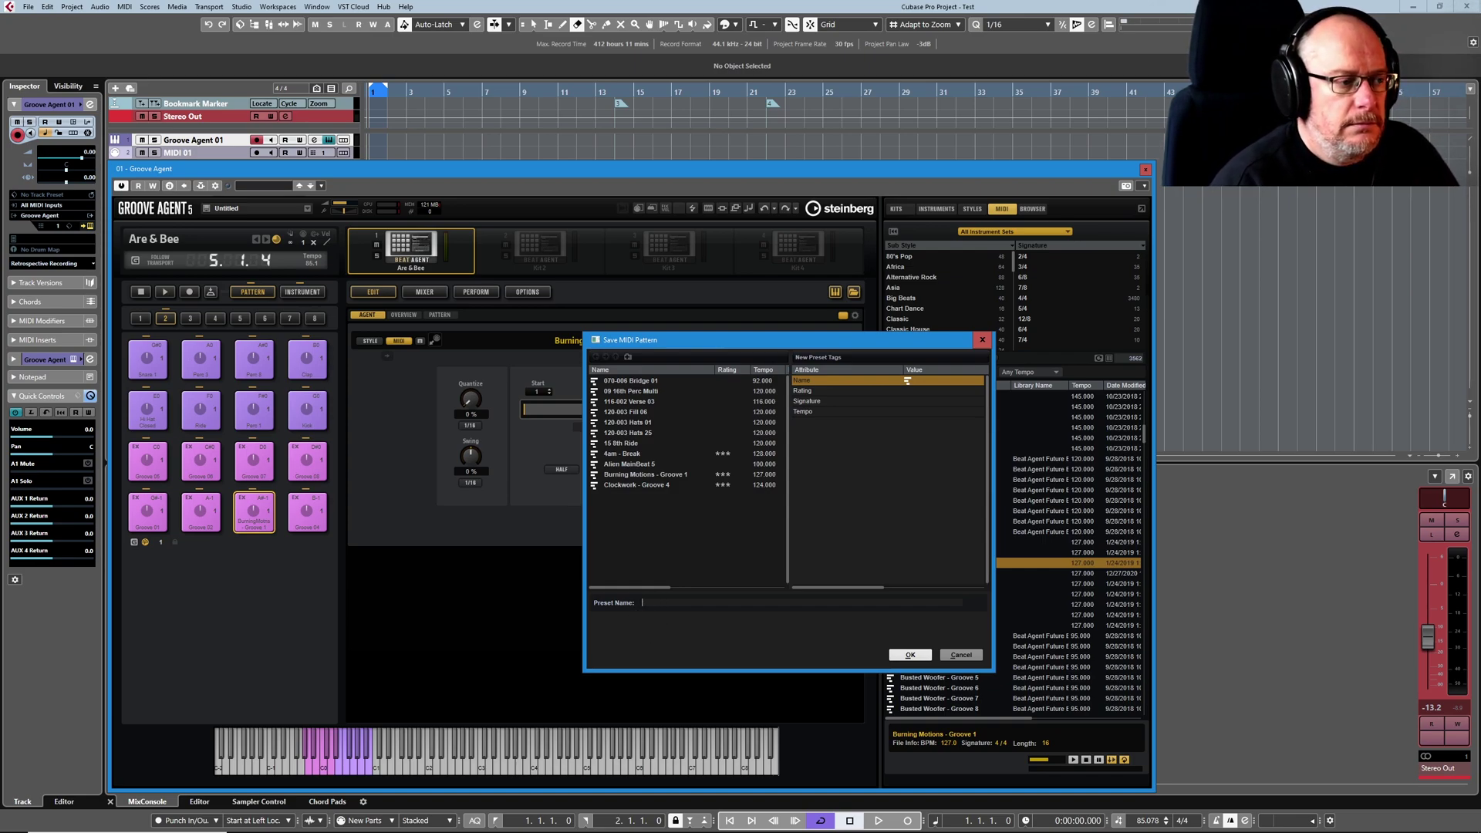
pyautogui.write('Burning Motions New Groove')
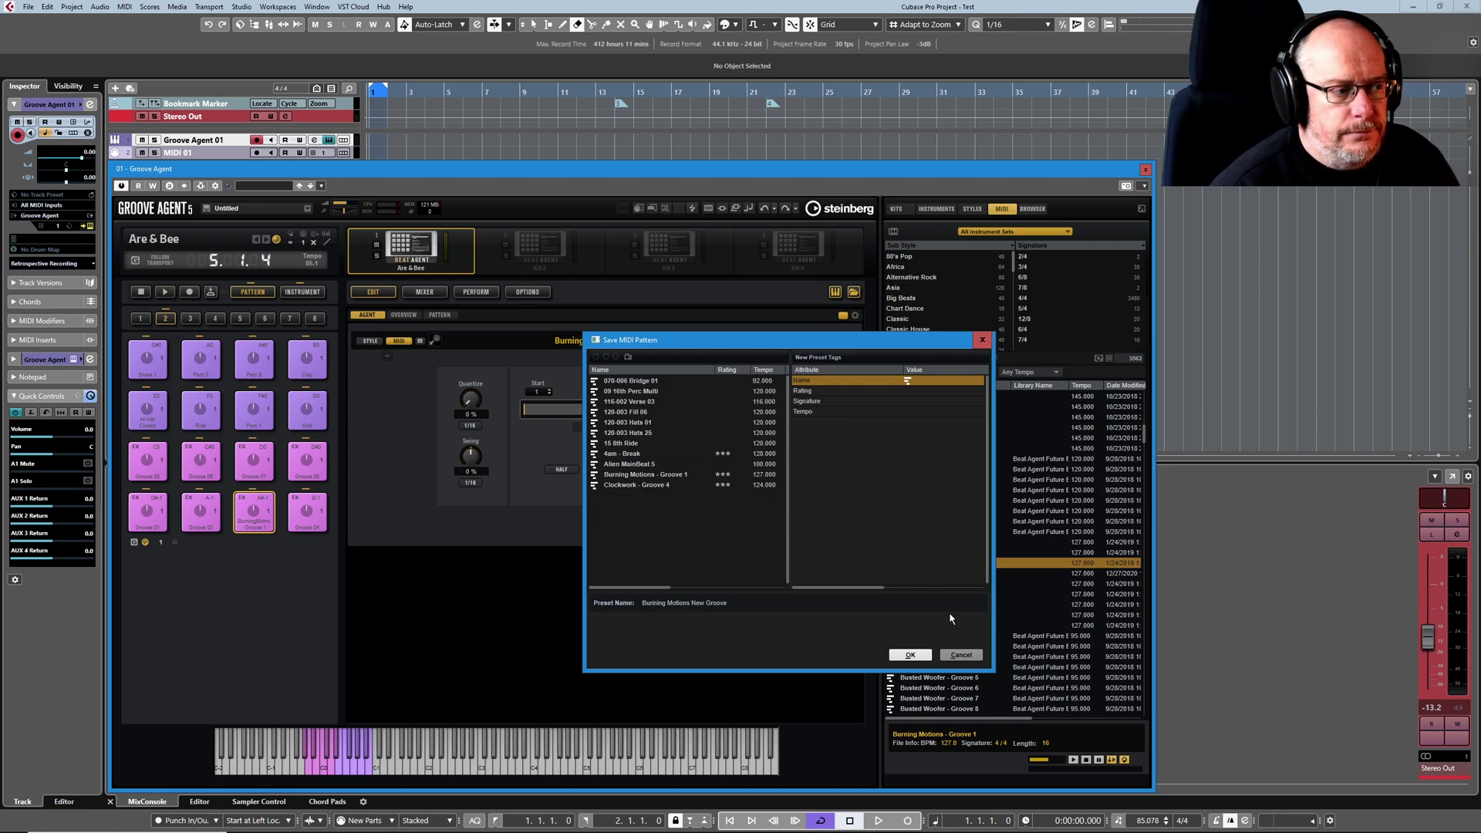
pyautogui.click(910, 655)
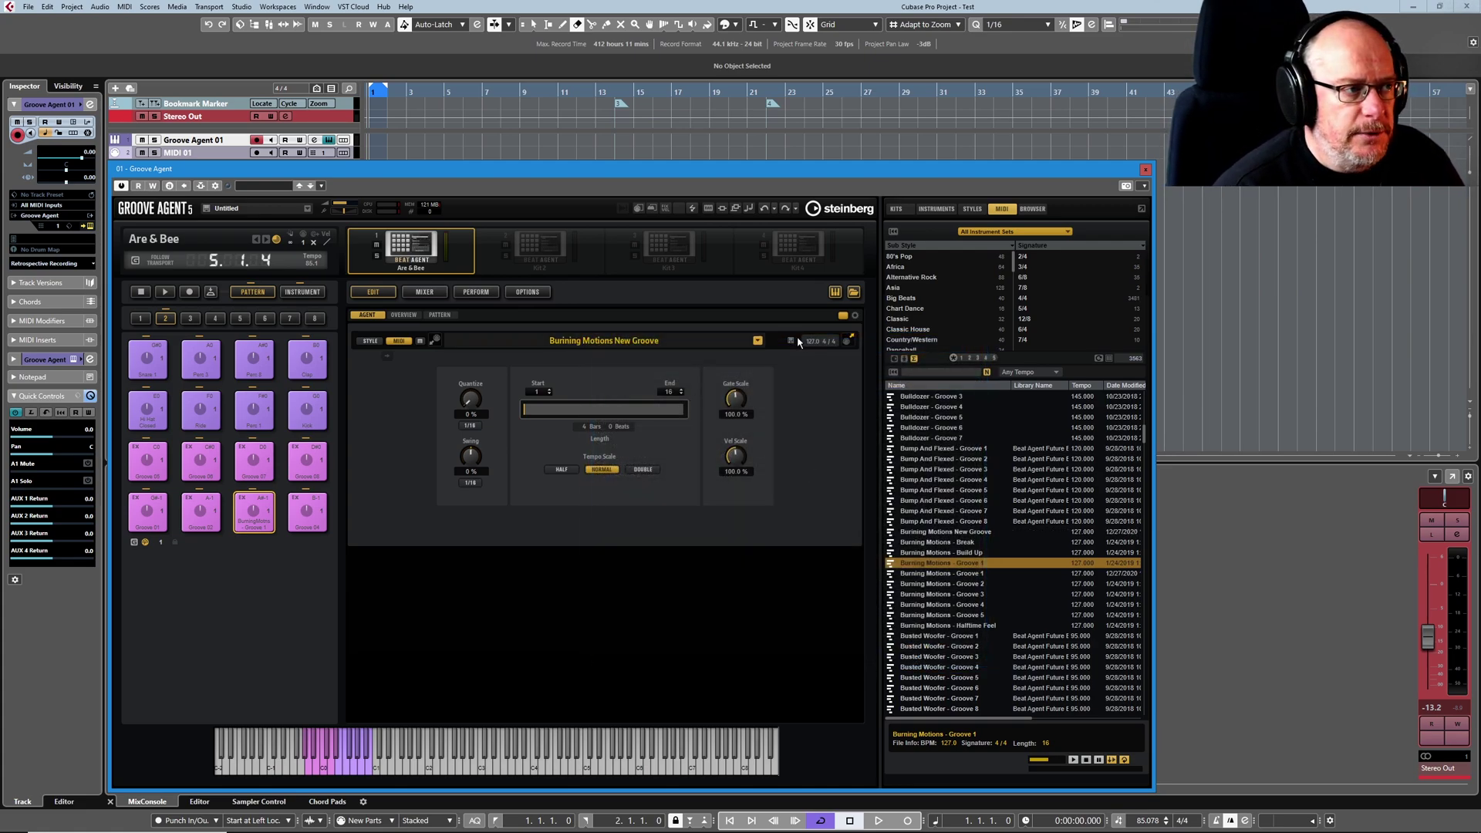
pyautogui.press('space')
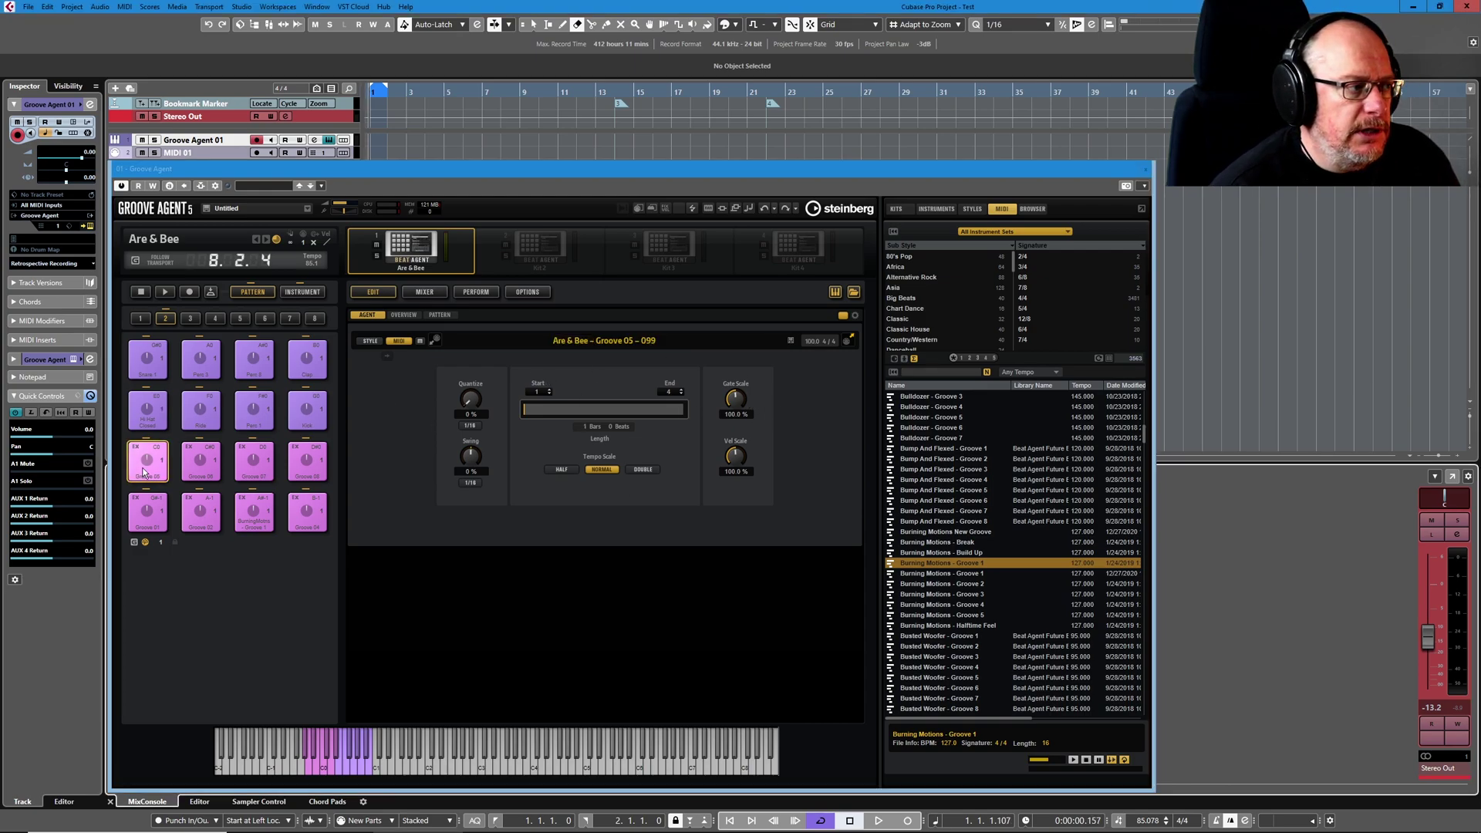
# Show the Groove 05 notes in the pattern editor and start playback.
pyautogui.click(439, 315)
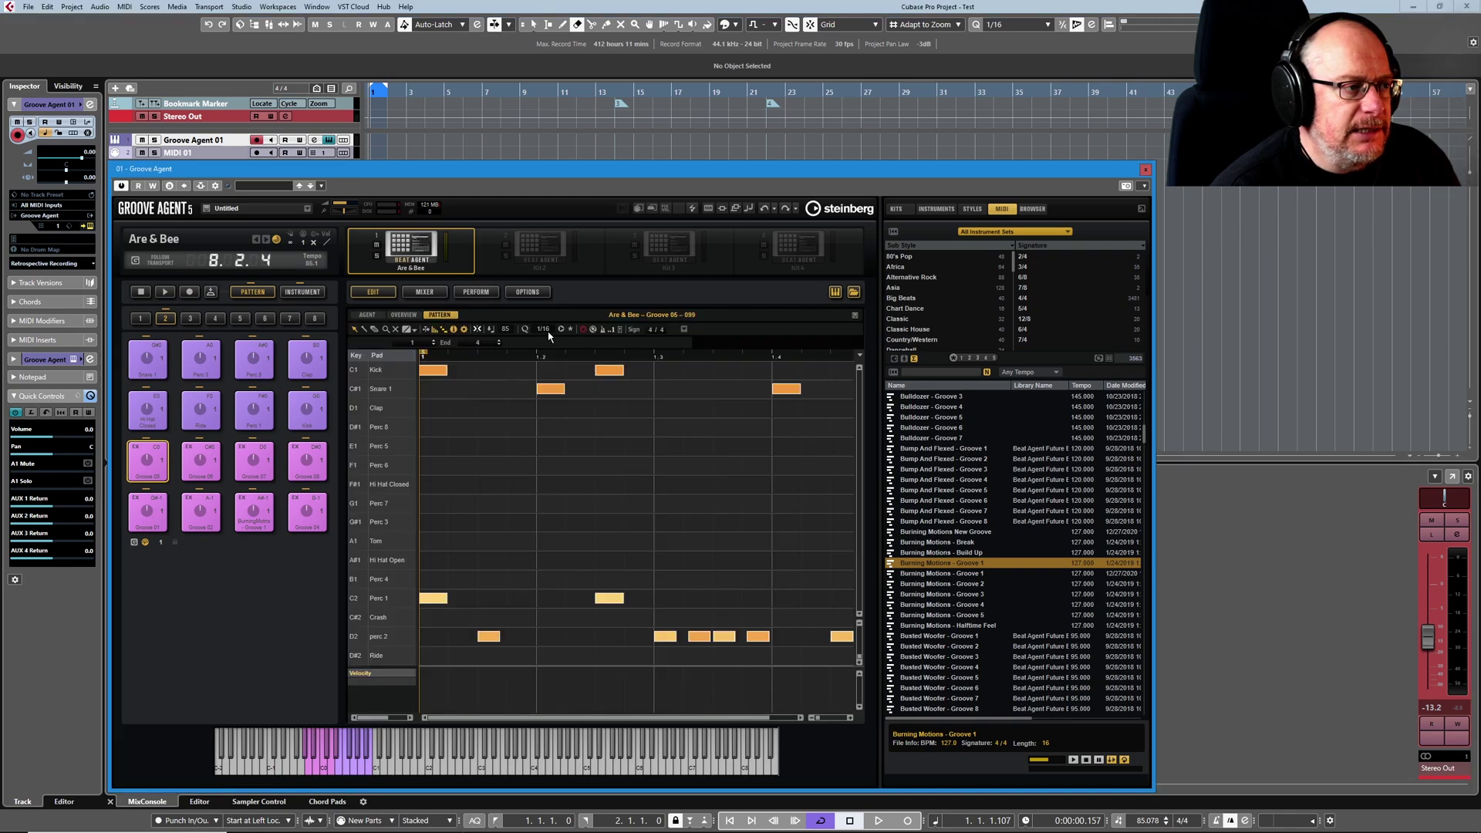
pyautogui.click(165, 291)
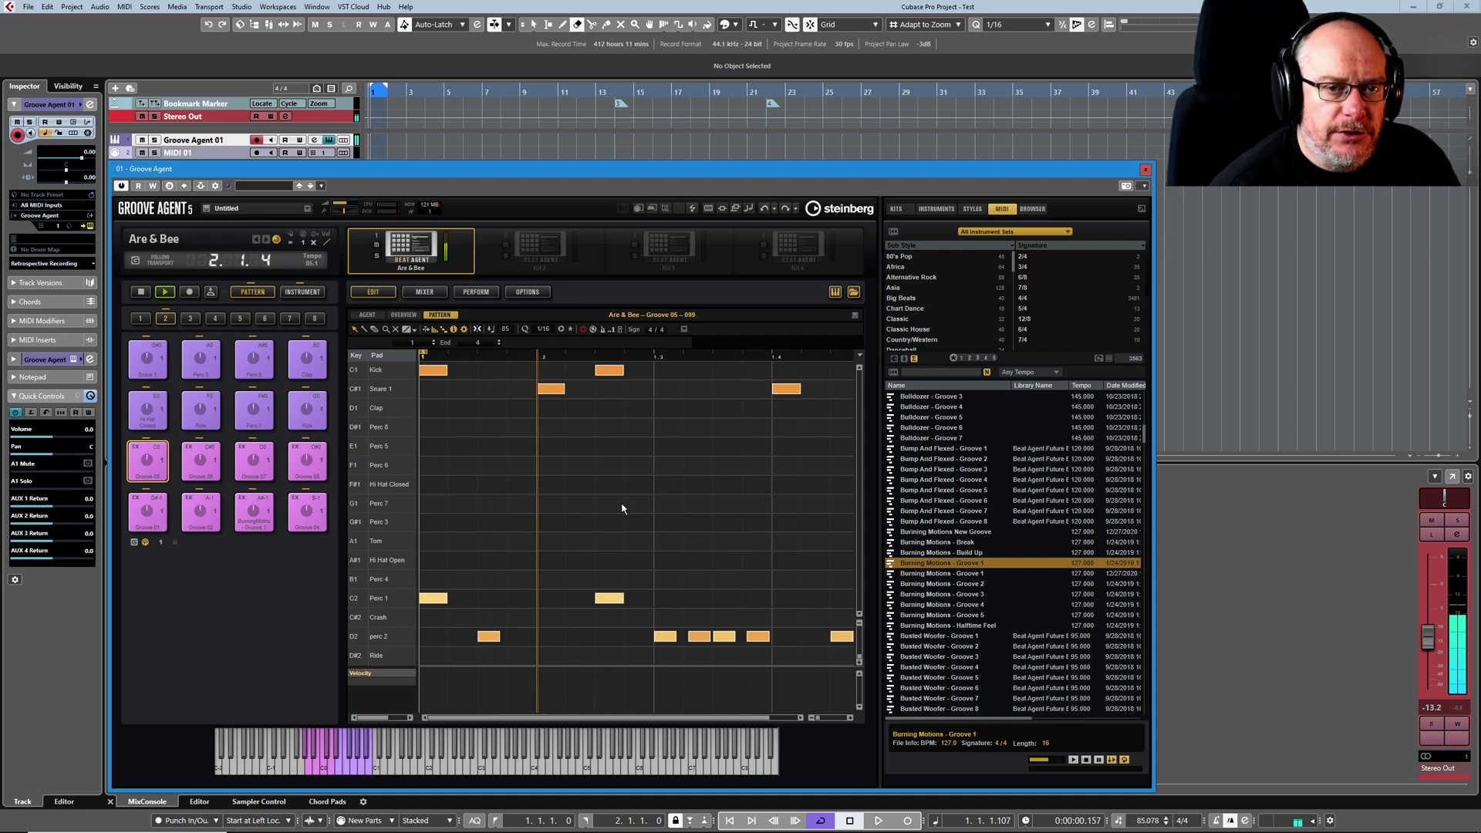
# Set the Snare 1 and Kick pads' trigger mode to No Loop on the Instrument page.
pyautogui.click(303, 291)
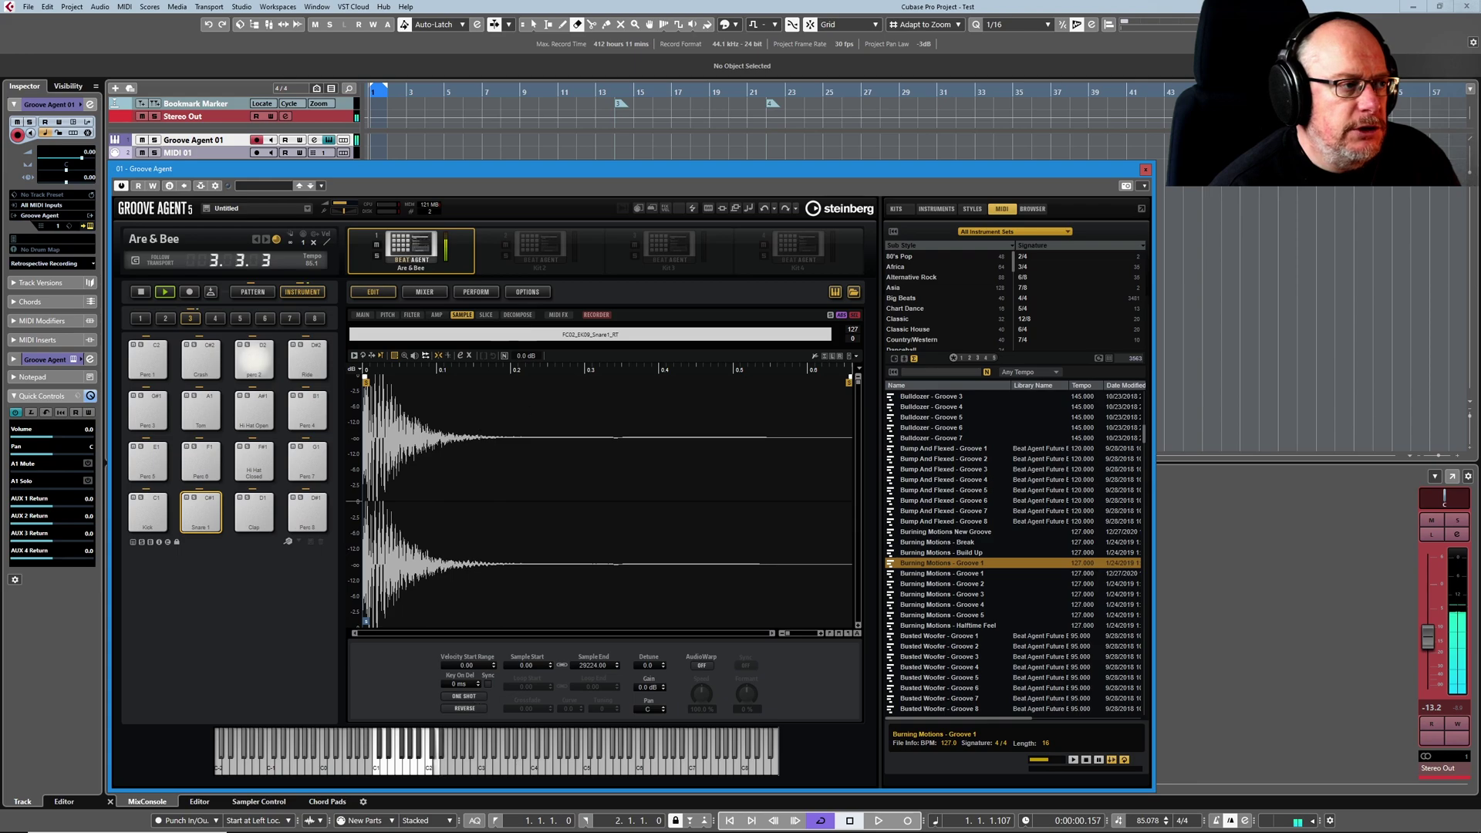
pyautogui.click(473, 697)
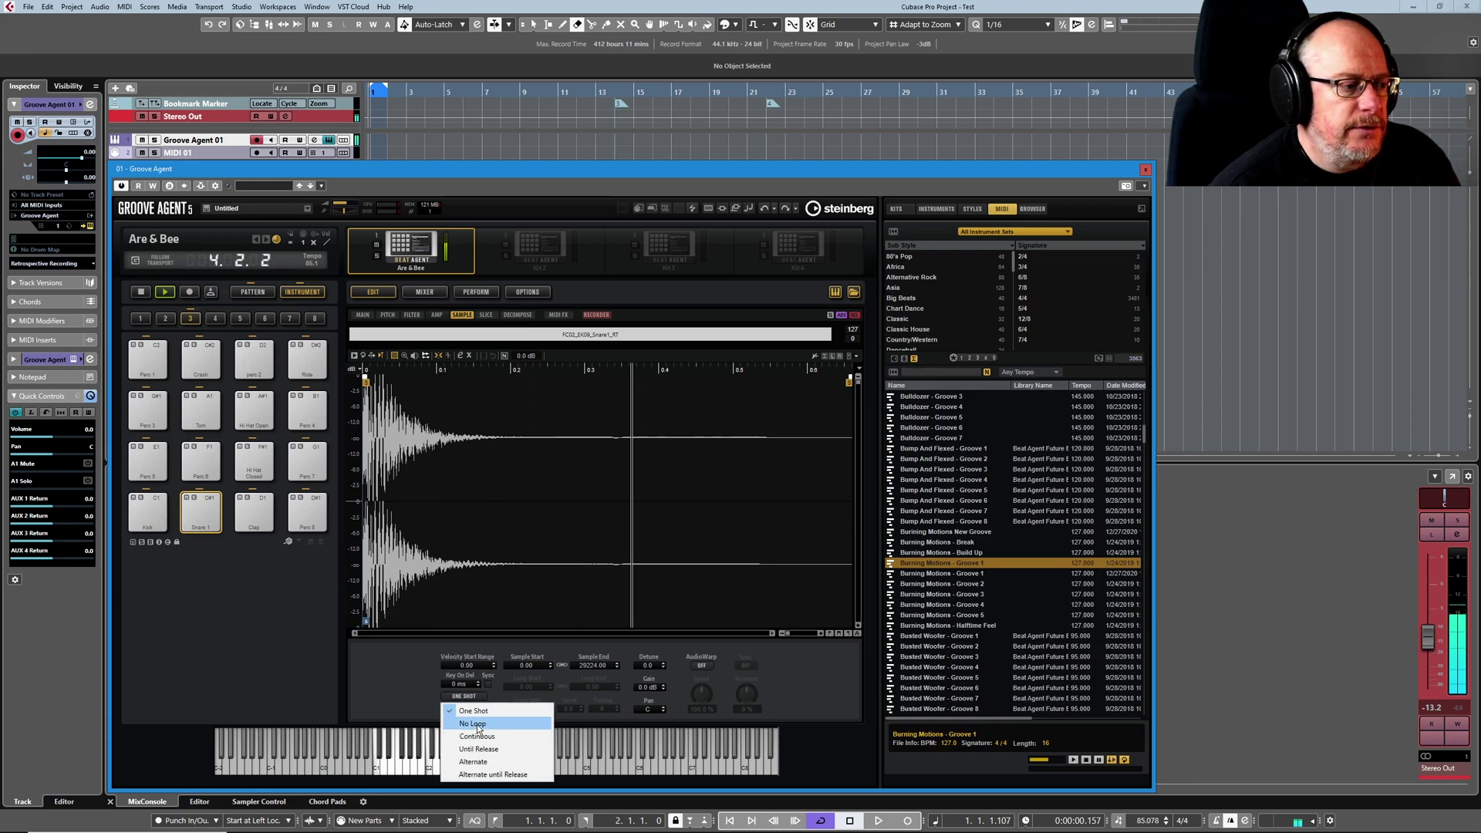
pyautogui.click(473, 724)
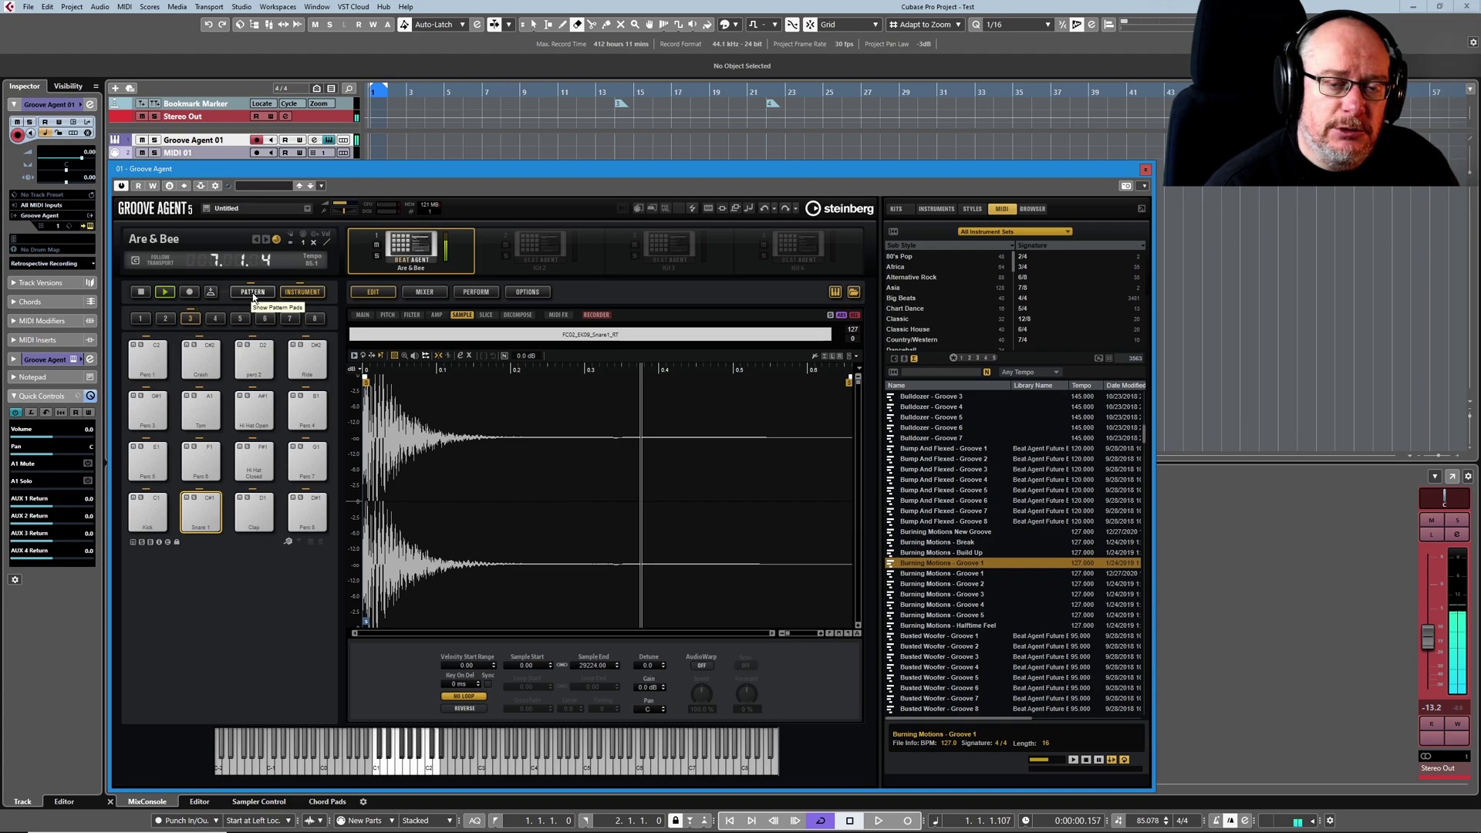
pyautogui.click(155, 500)
pyautogui.click(462, 696)
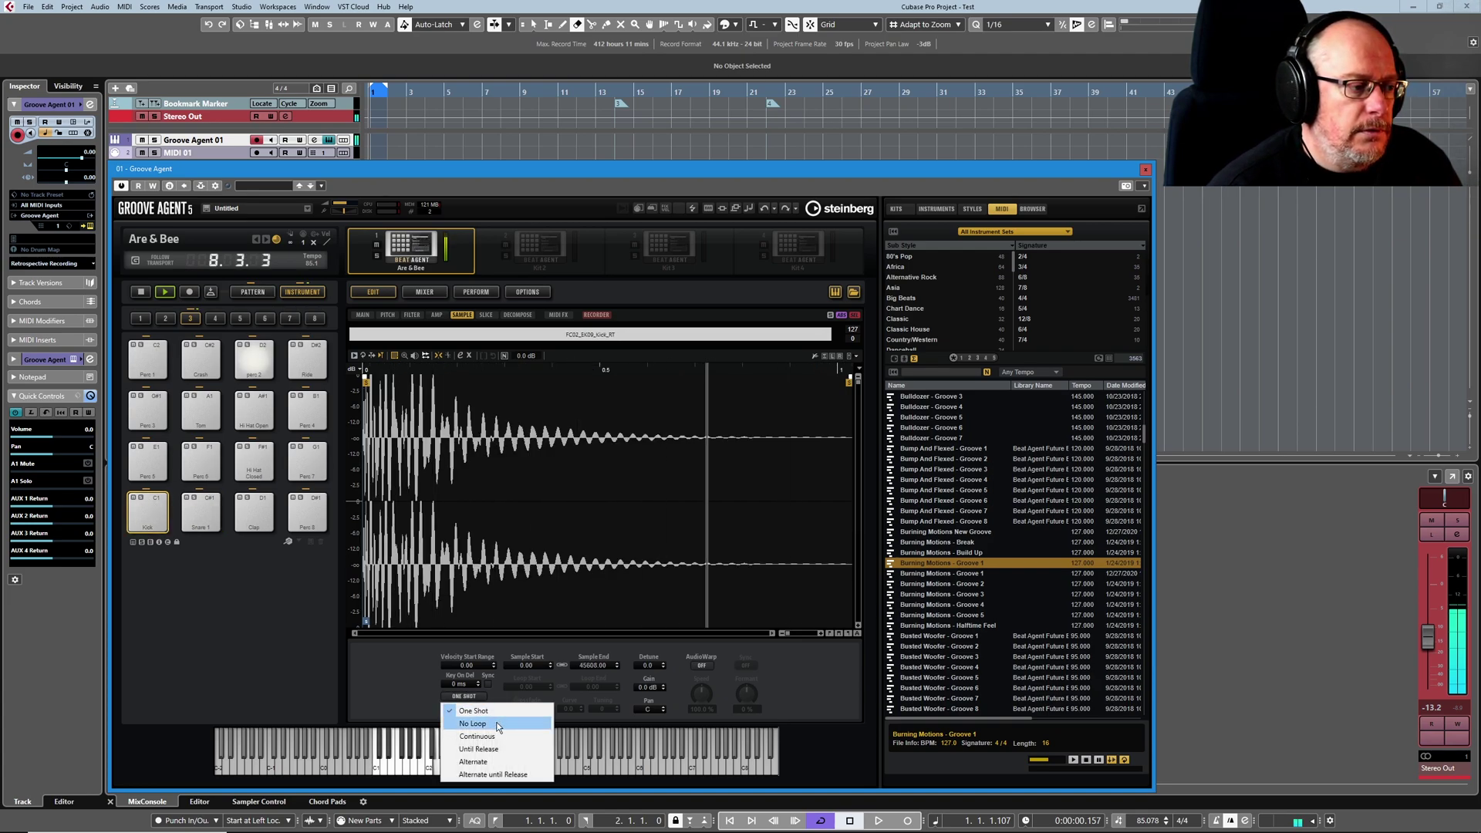
pyautogui.click(473, 723)
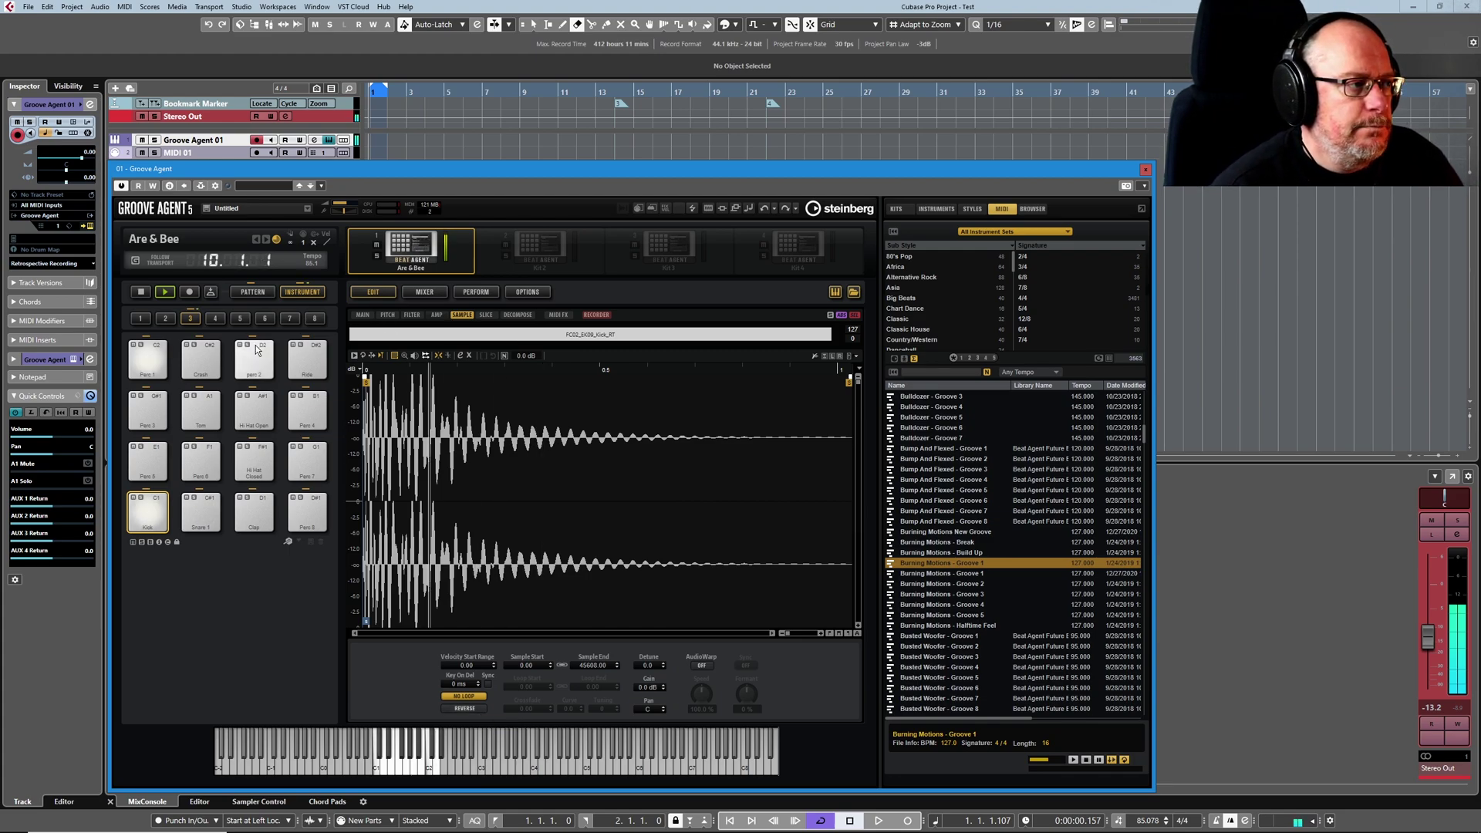
pyautogui.click(250, 293)
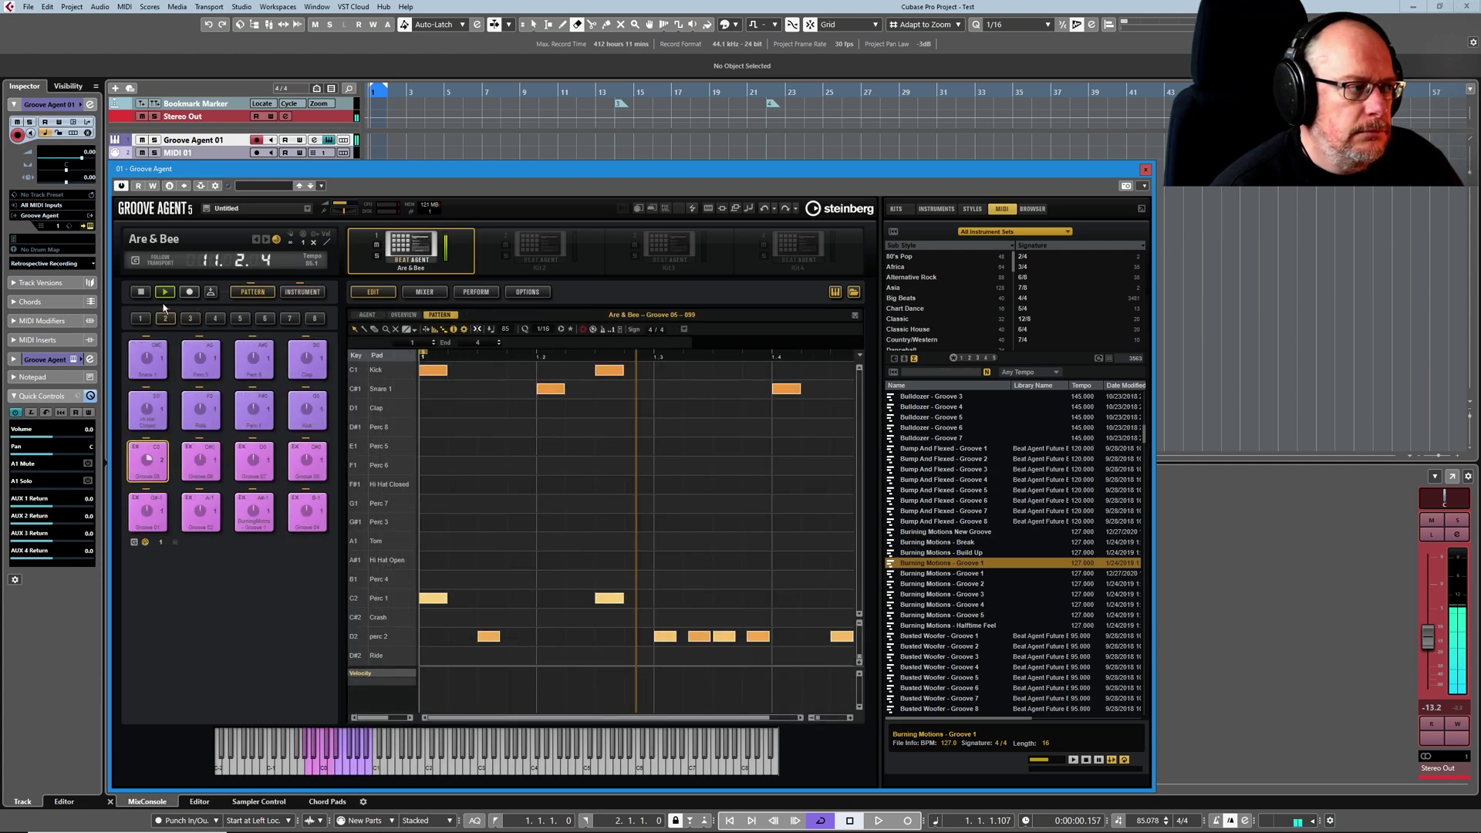
# Turn the Groove 05 Gate Scale down to 64.2 % and view the notes again.
pyautogui.click(367, 314)
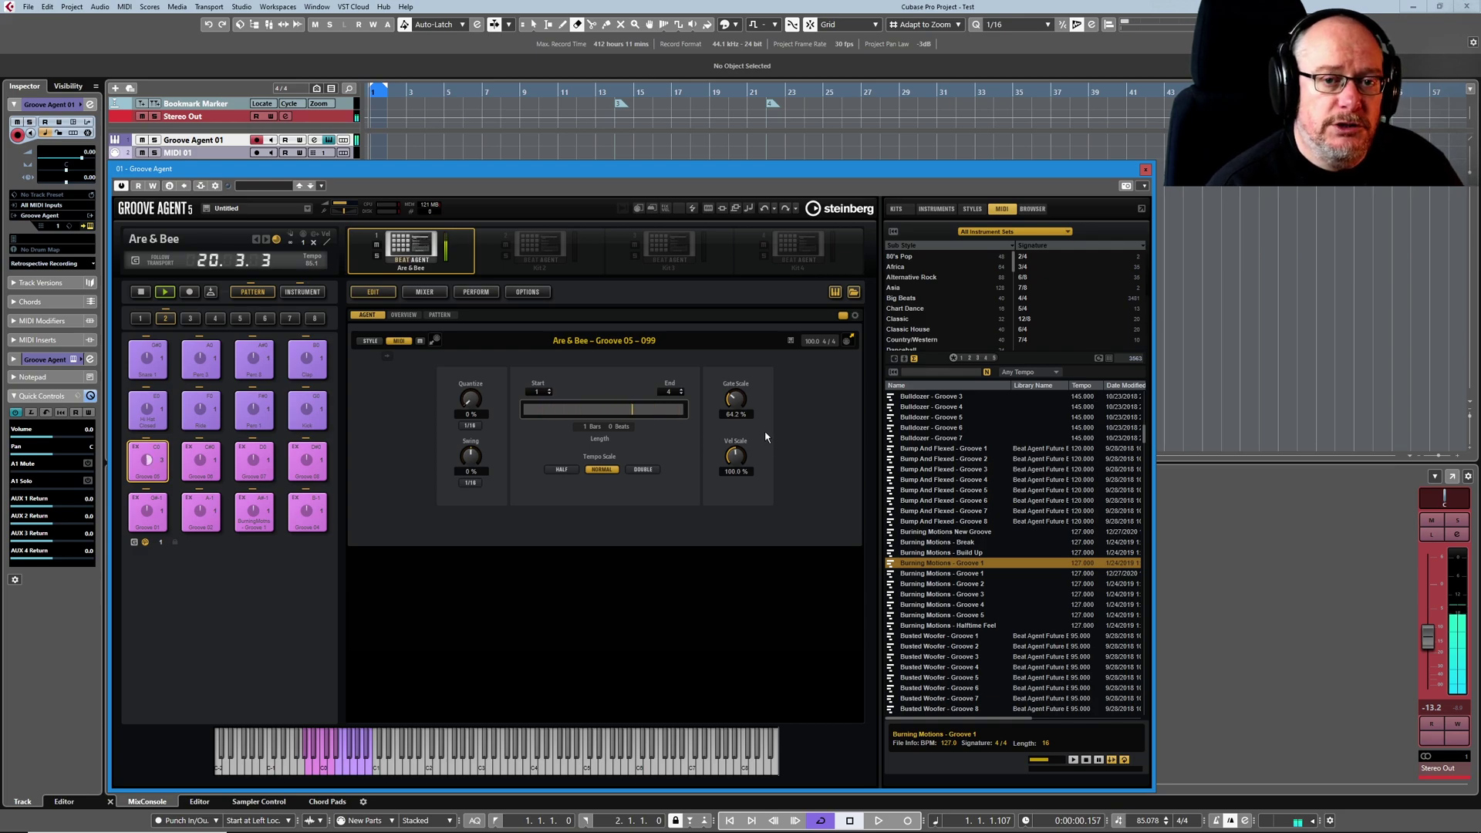
pyautogui.click(440, 314)
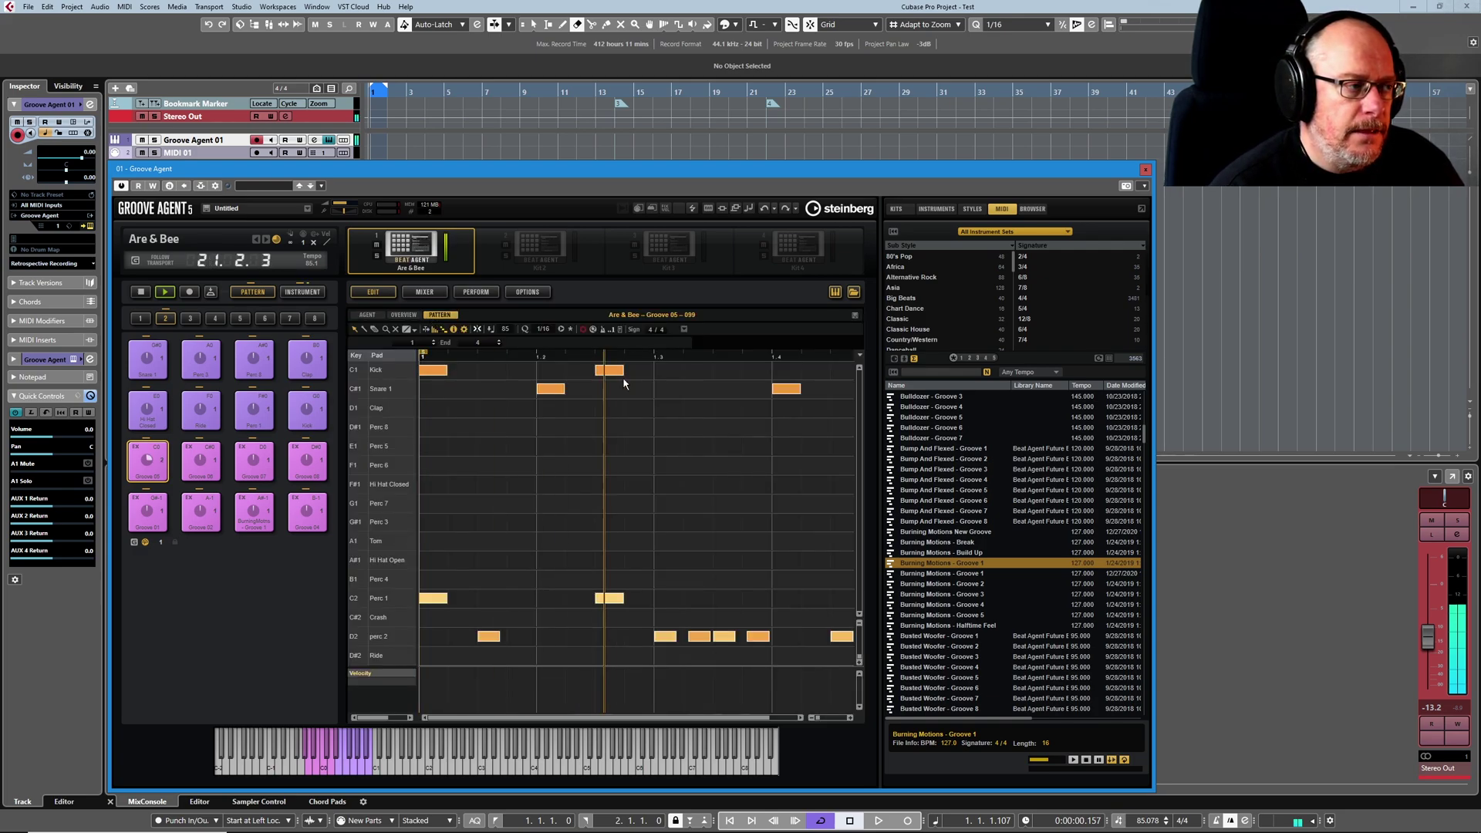
# Select the Kick row and drag the first Kick and Snare 1 notes longer.
pyautogui.click(443, 330)
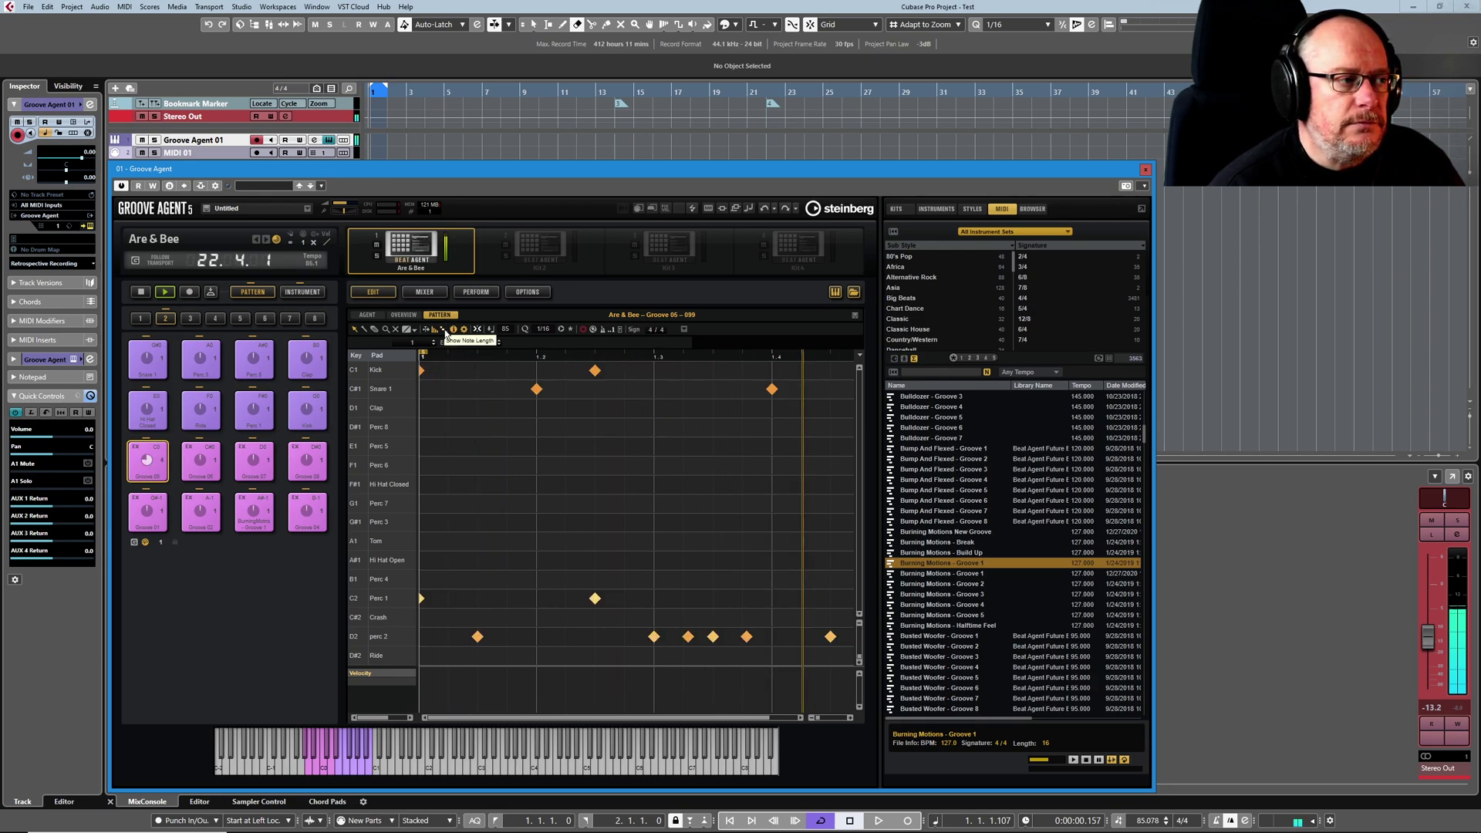
pyautogui.click(444, 330)
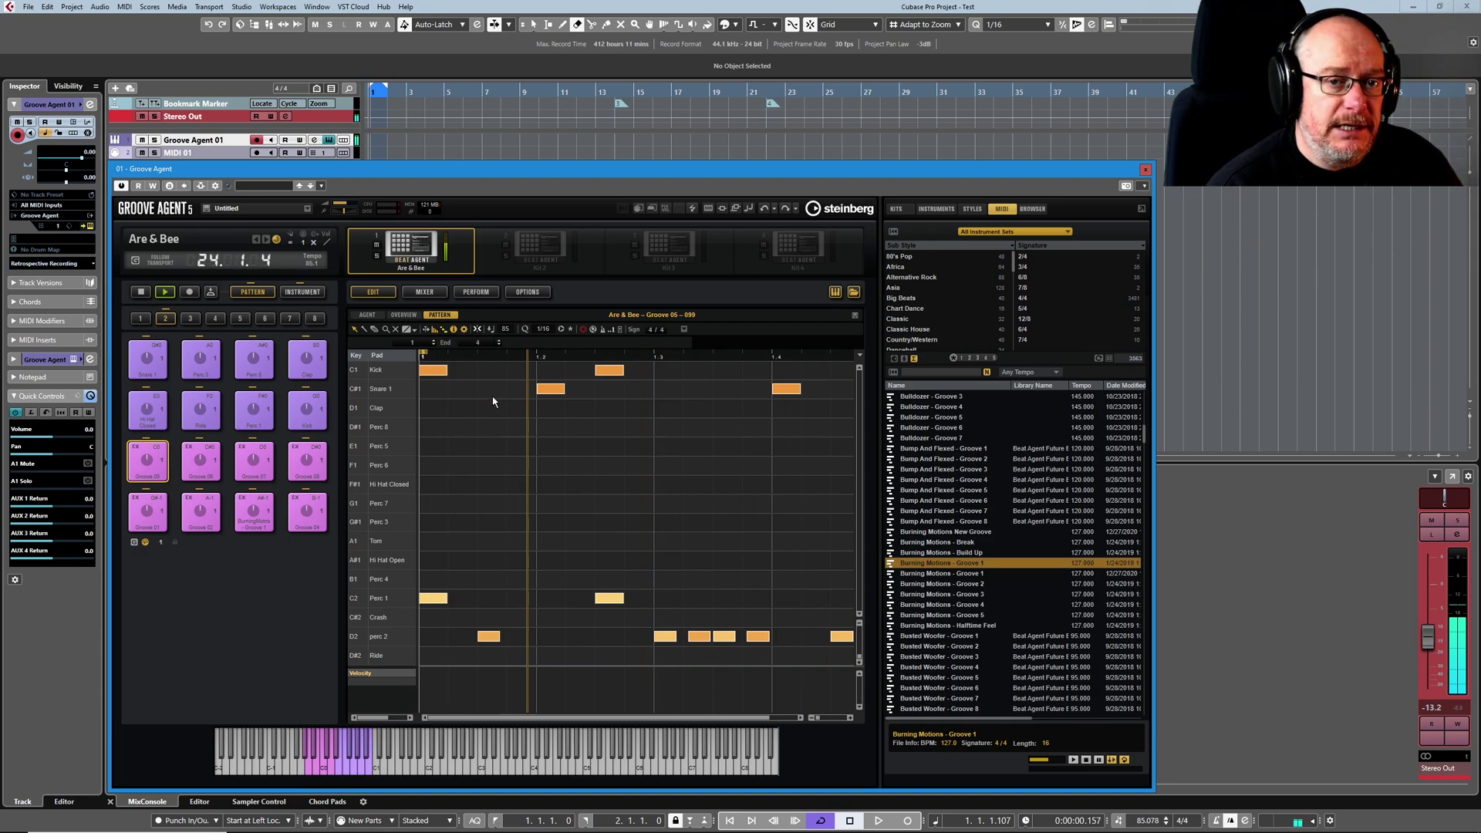
pyautogui.click(463, 370)
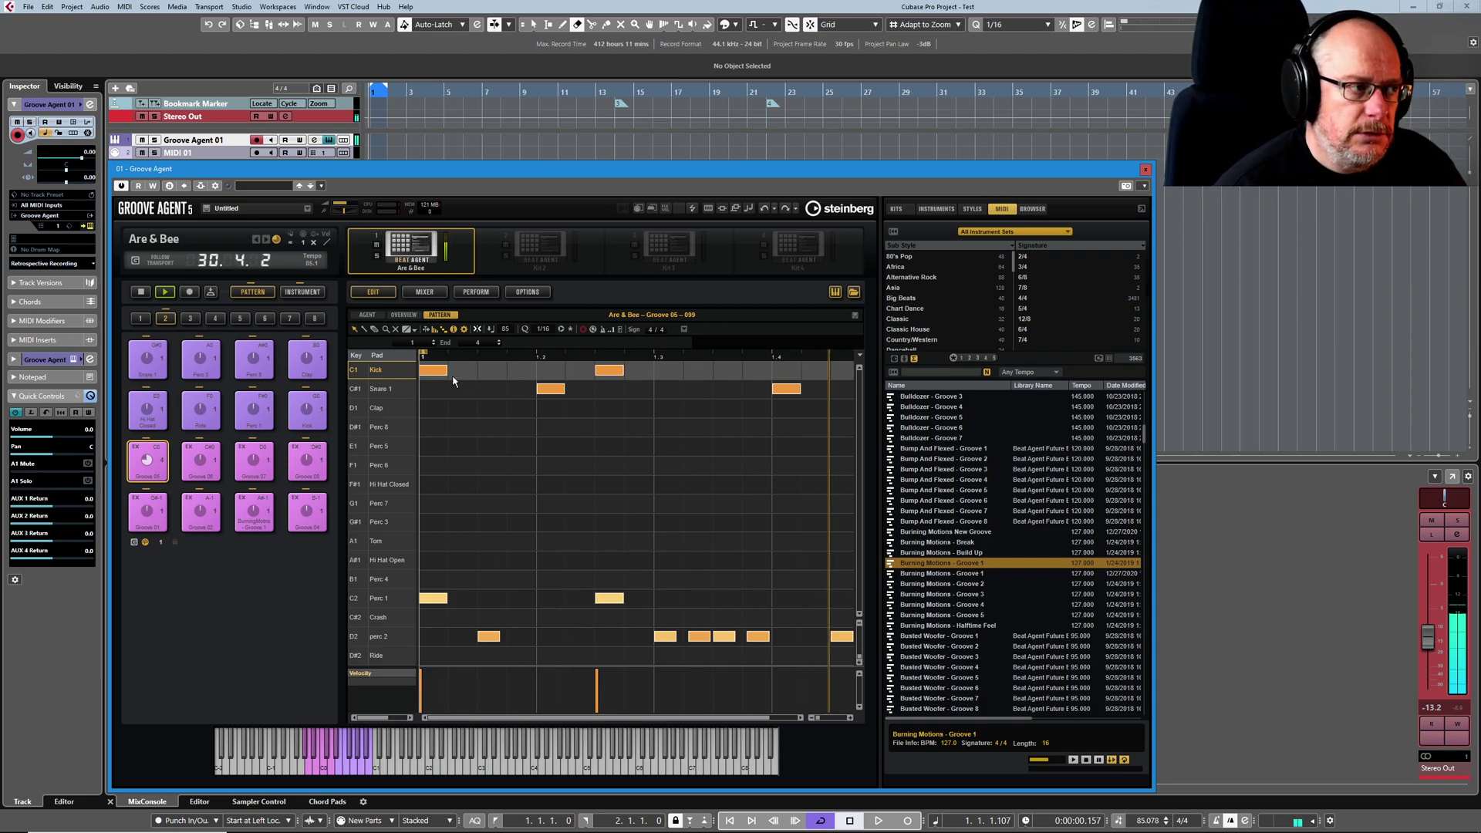
pyautogui.moveTo(448, 372); pyautogui.dragTo(535, 373)
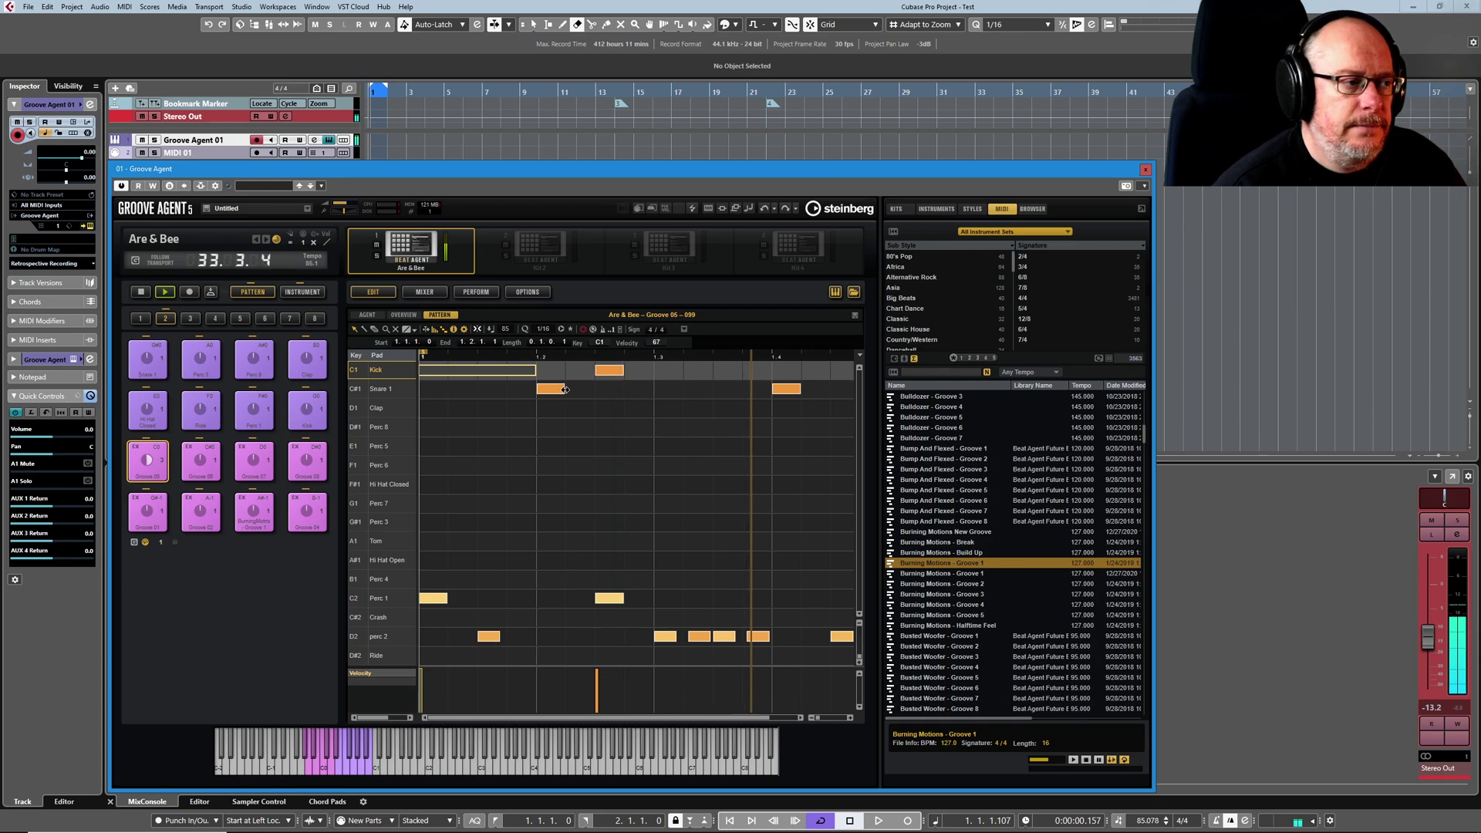
pyautogui.moveTo(562, 389); pyautogui.dragTo(651, 386)
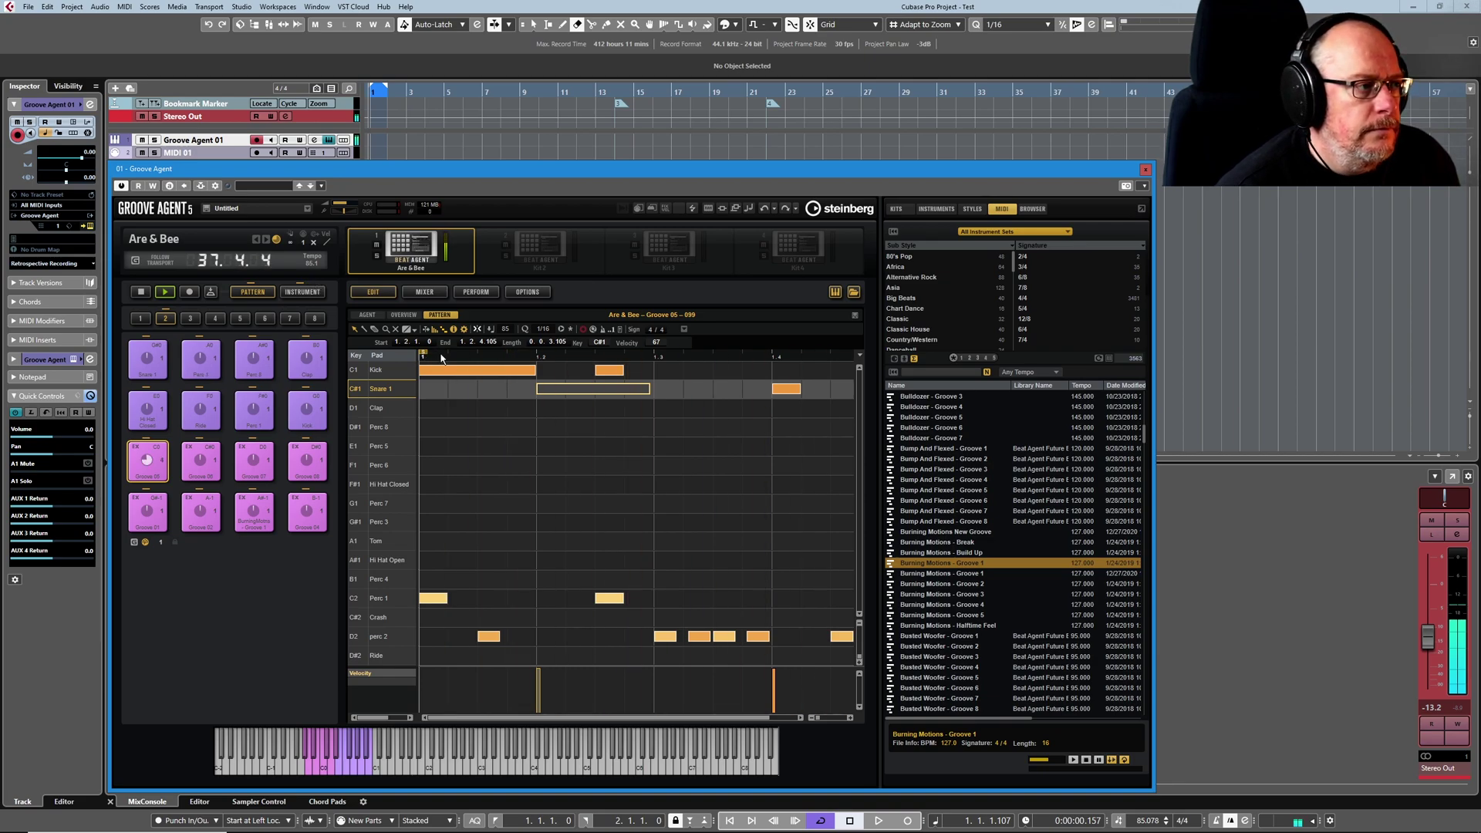
pyautogui.click(367, 315)
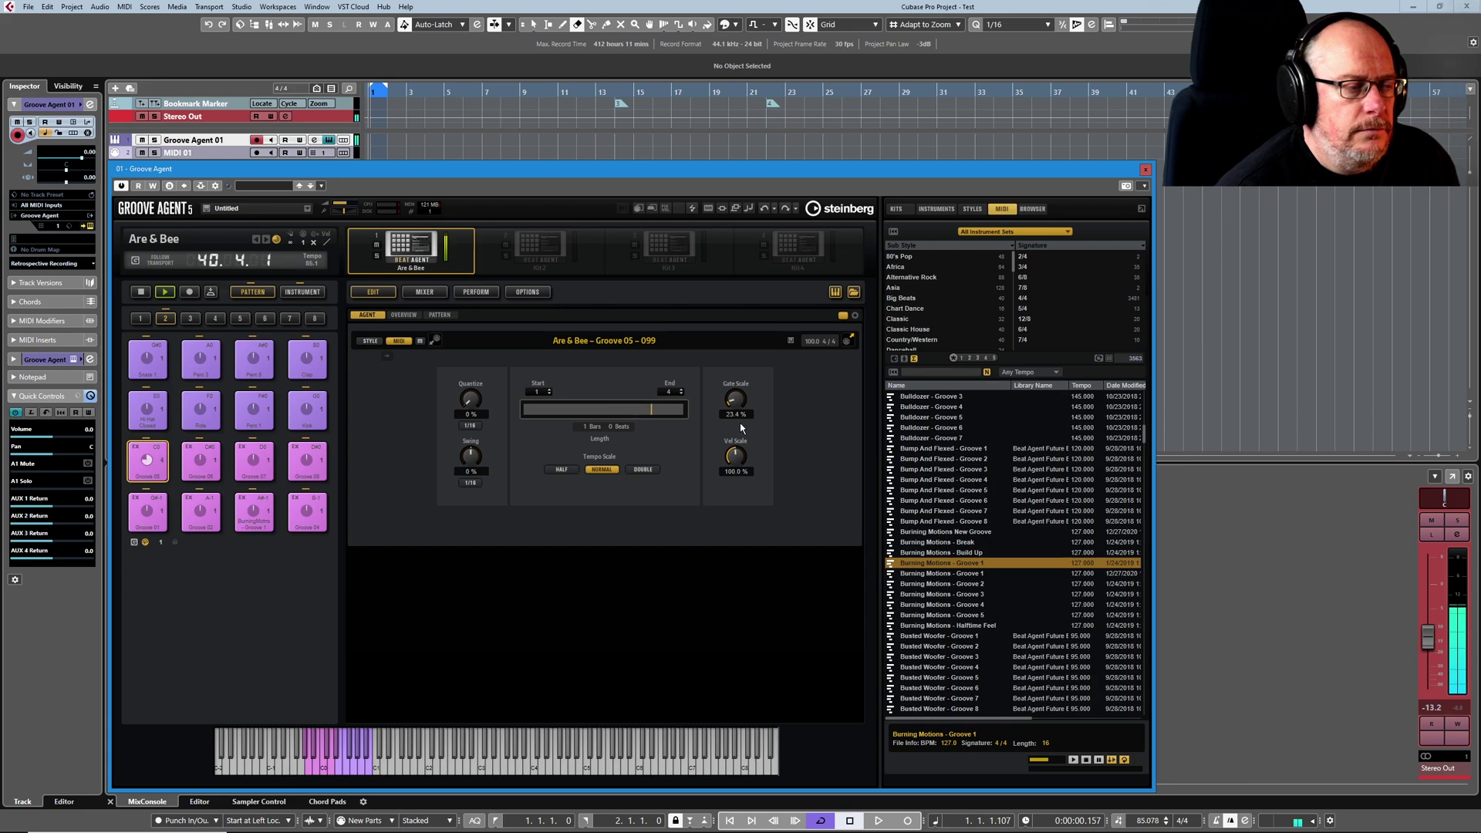
# Raise Groove 05's Gate Scale to 103 %, stop playback and show the pattern's notes again.
pyautogui.moveTo(739, 422); pyautogui.dragTo(732, 339)
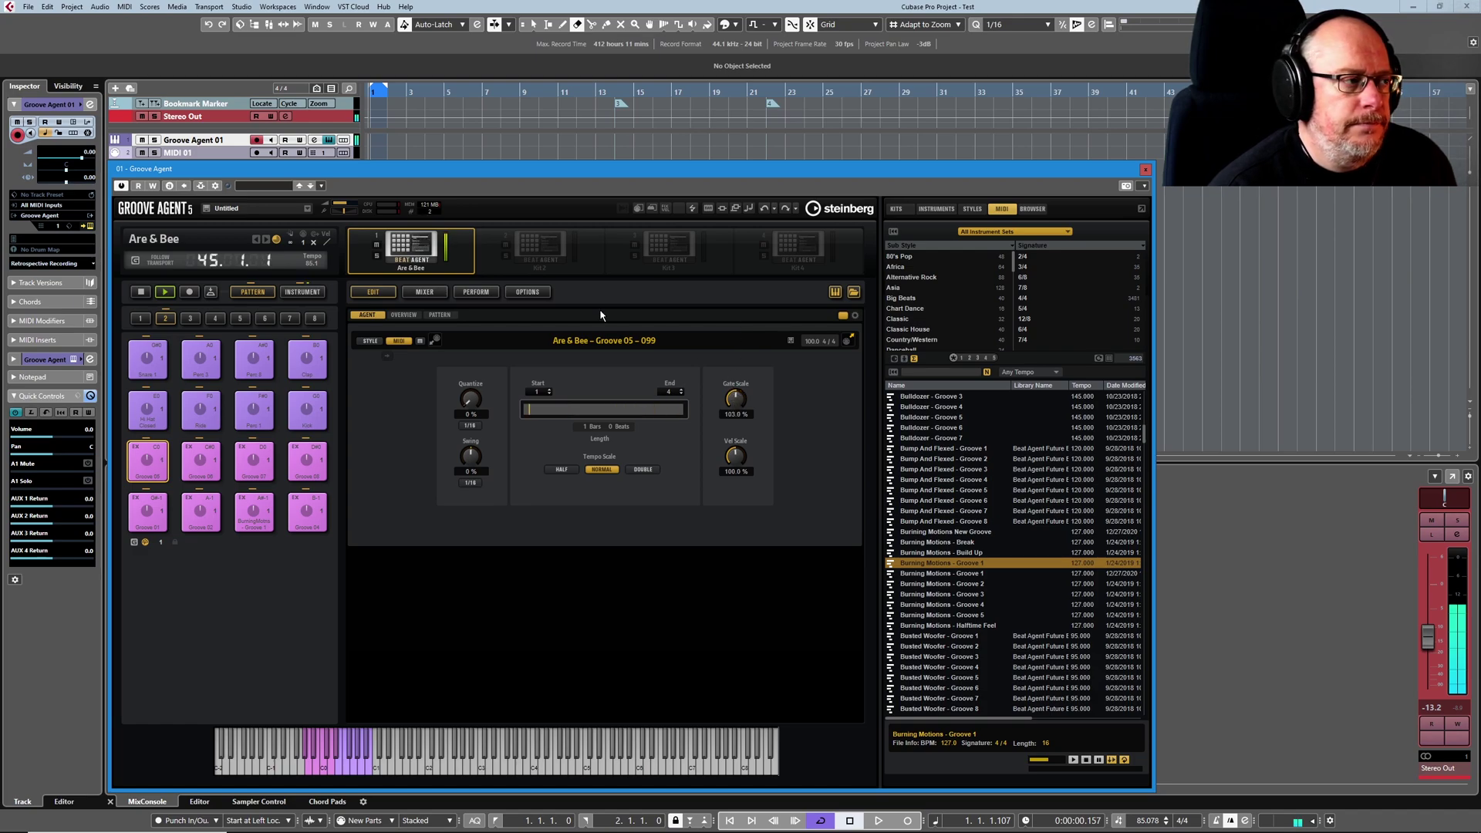
pyautogui.click(165, 296)
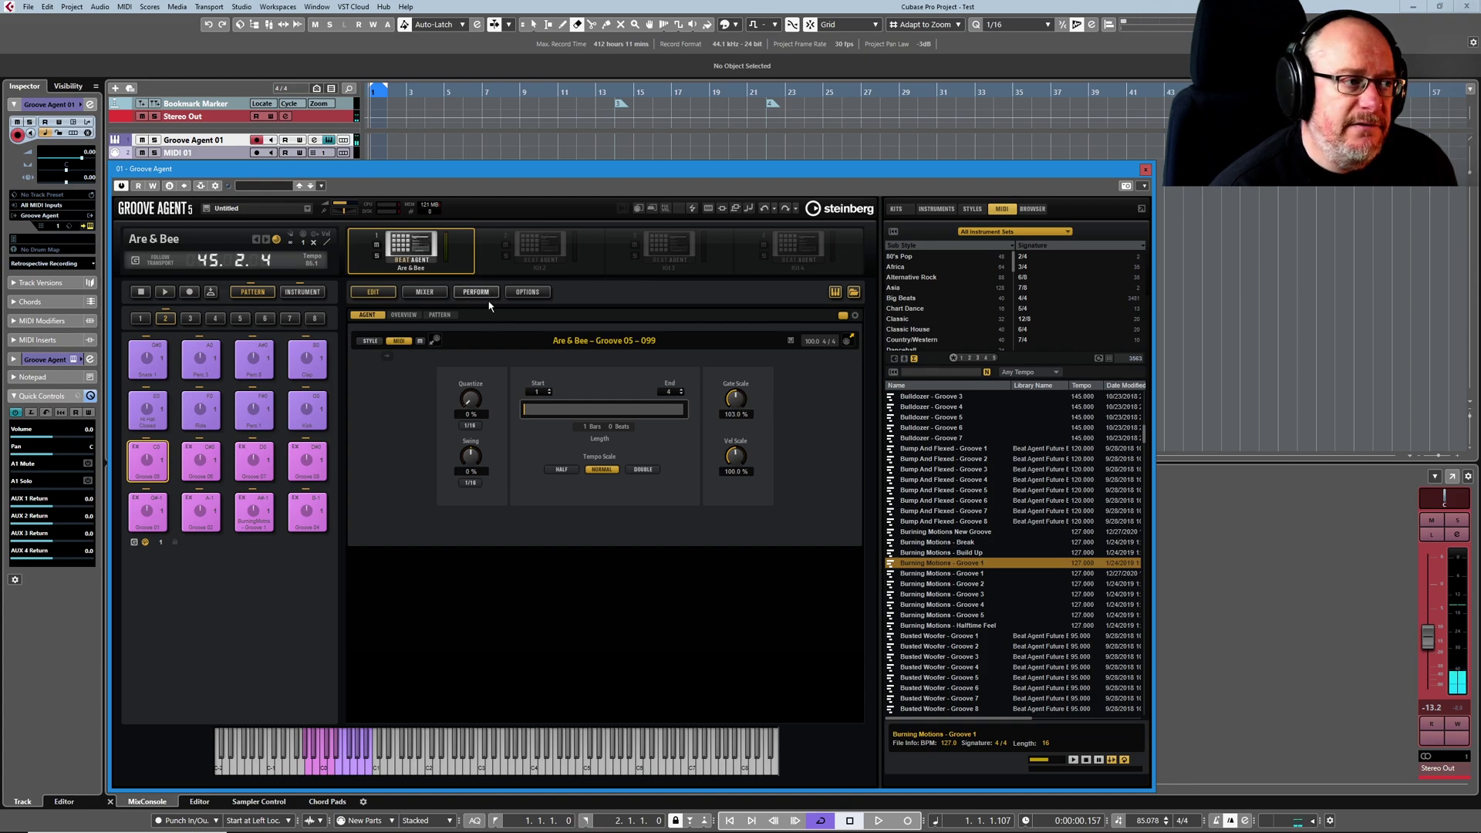
pyautogui.click(440, 315)
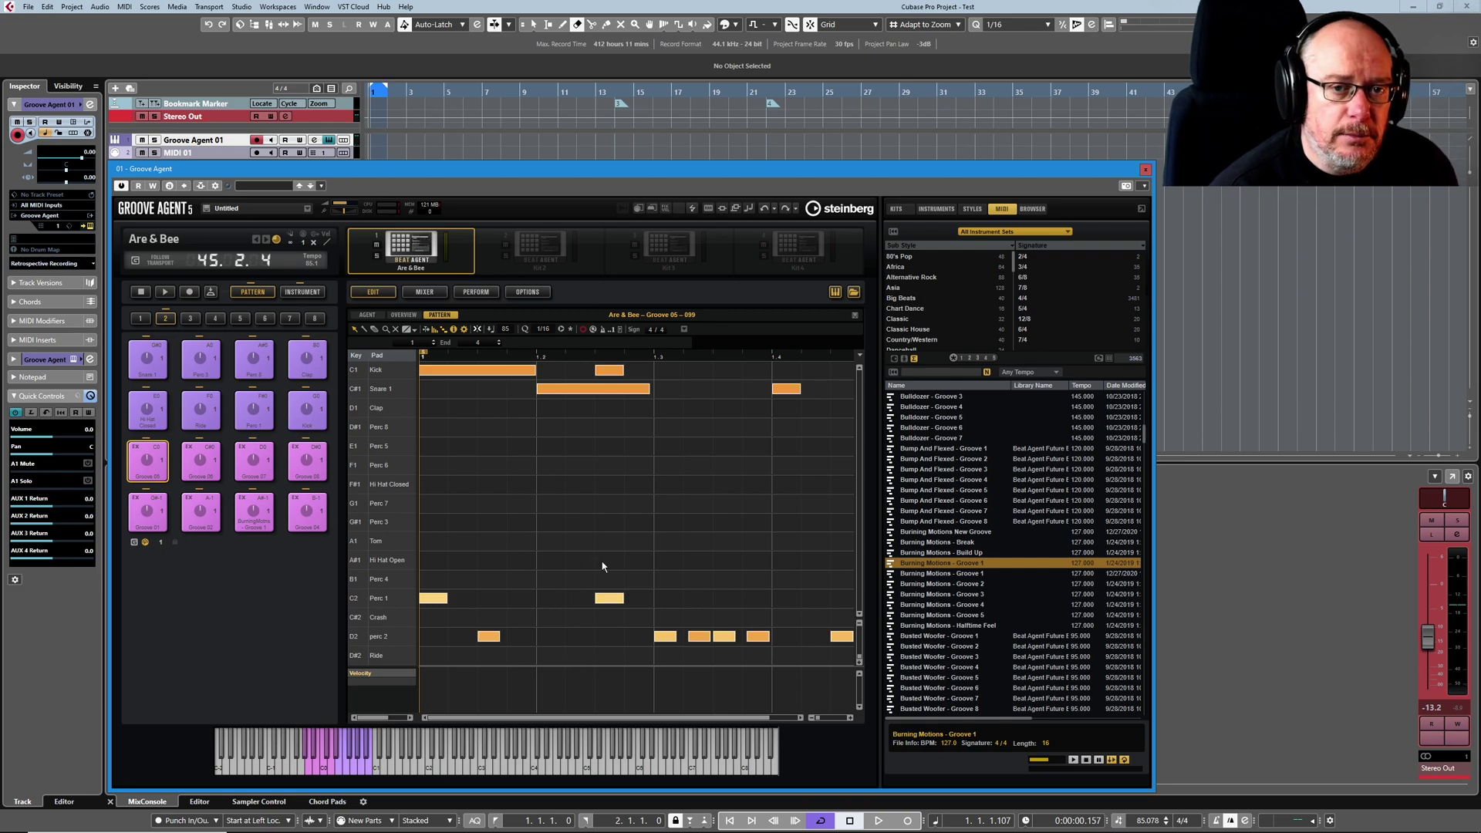
# Back in the agent settings, start playback and drop Vel Scale to 1 %.
pyautogui.click(364, 313)
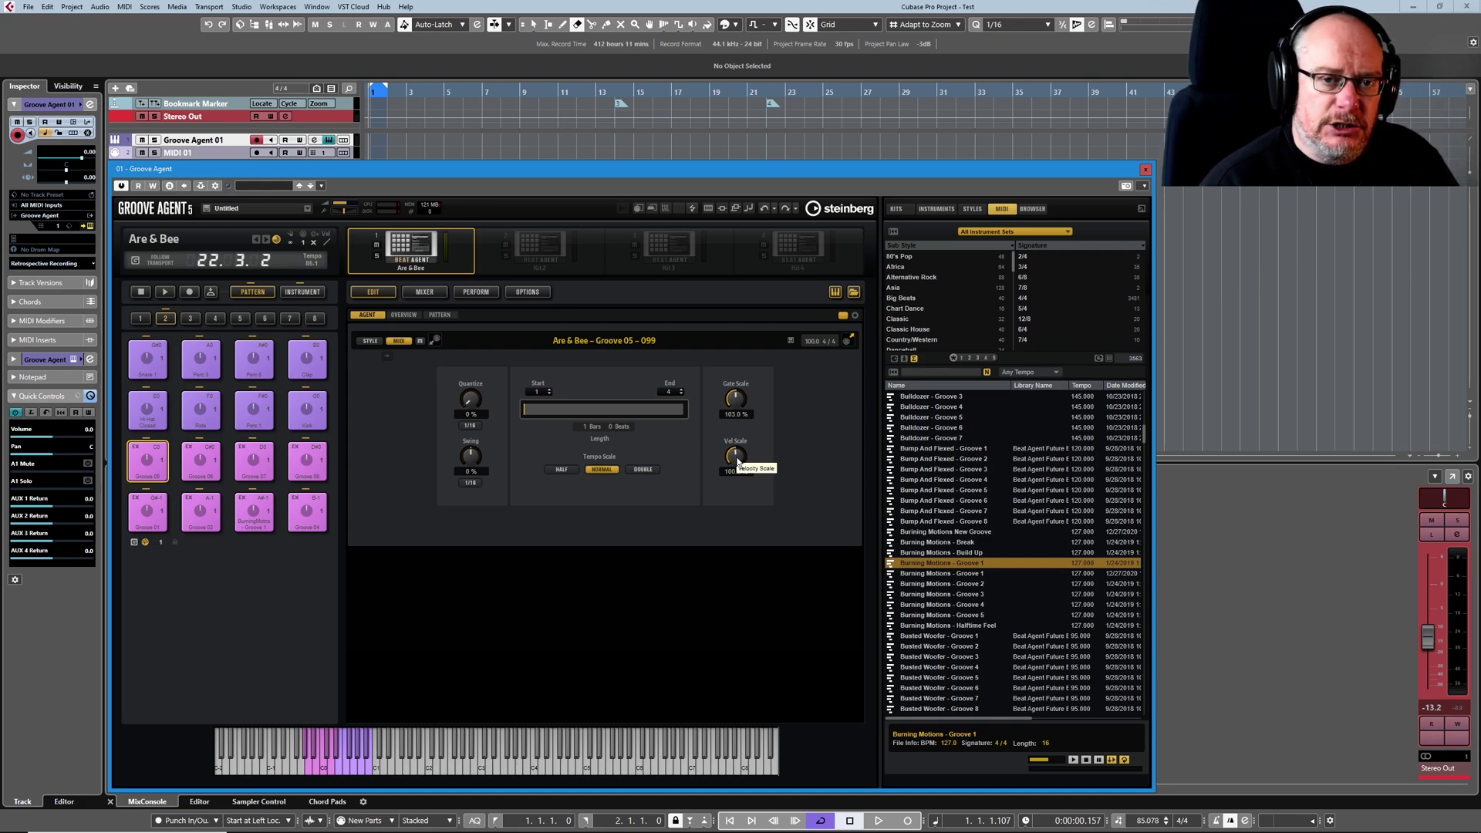
pyautogui.click(165, 294)
pyautogui.moveTo(731, 455); pyautogui.dragTo(731, 580)
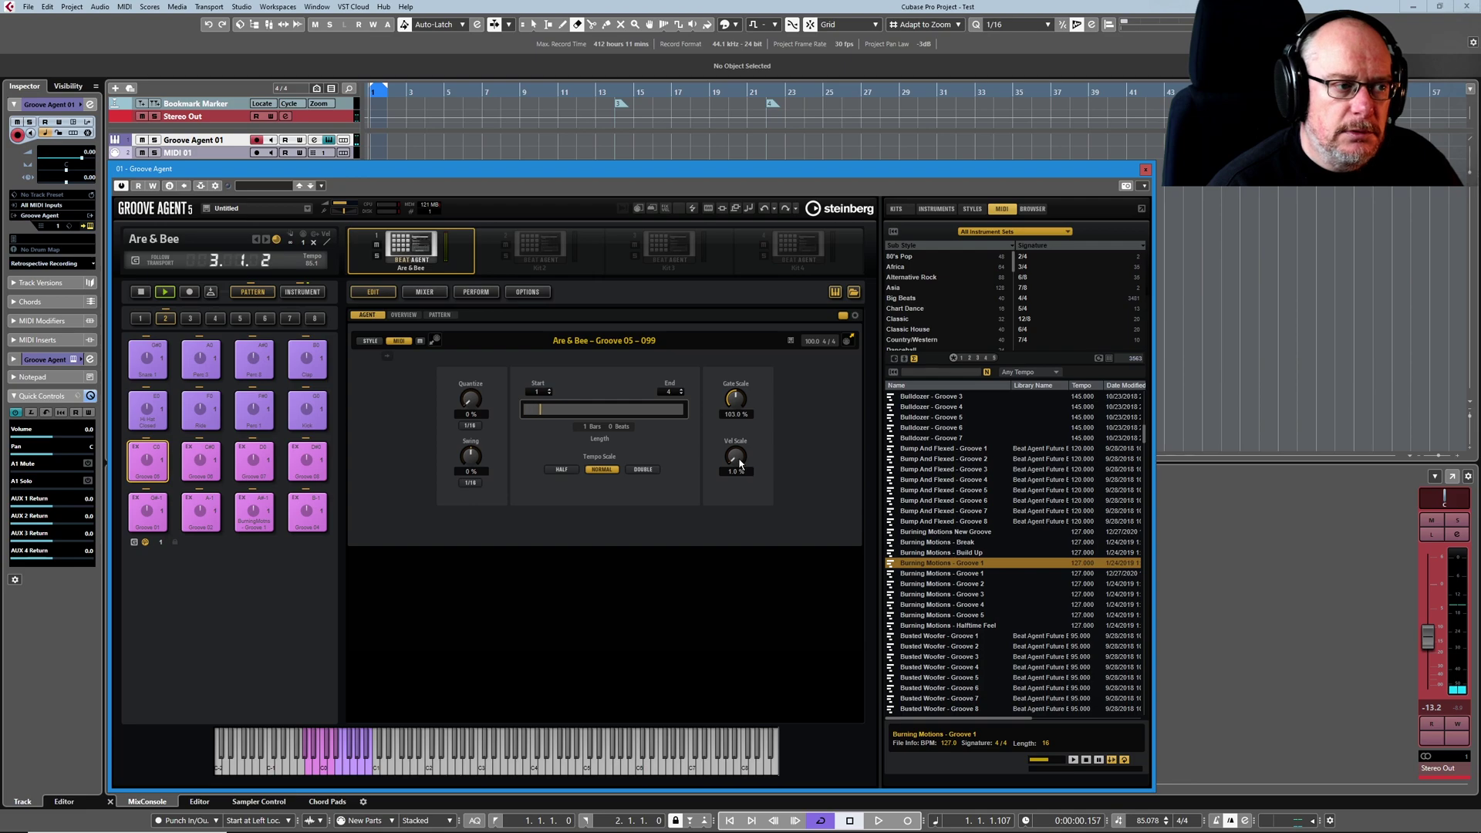
pyautogui.scroll(10, 735, 456)
pyautogui.scroll(2, 734, 448)
pyautogui.scroll(20, 733, 444)
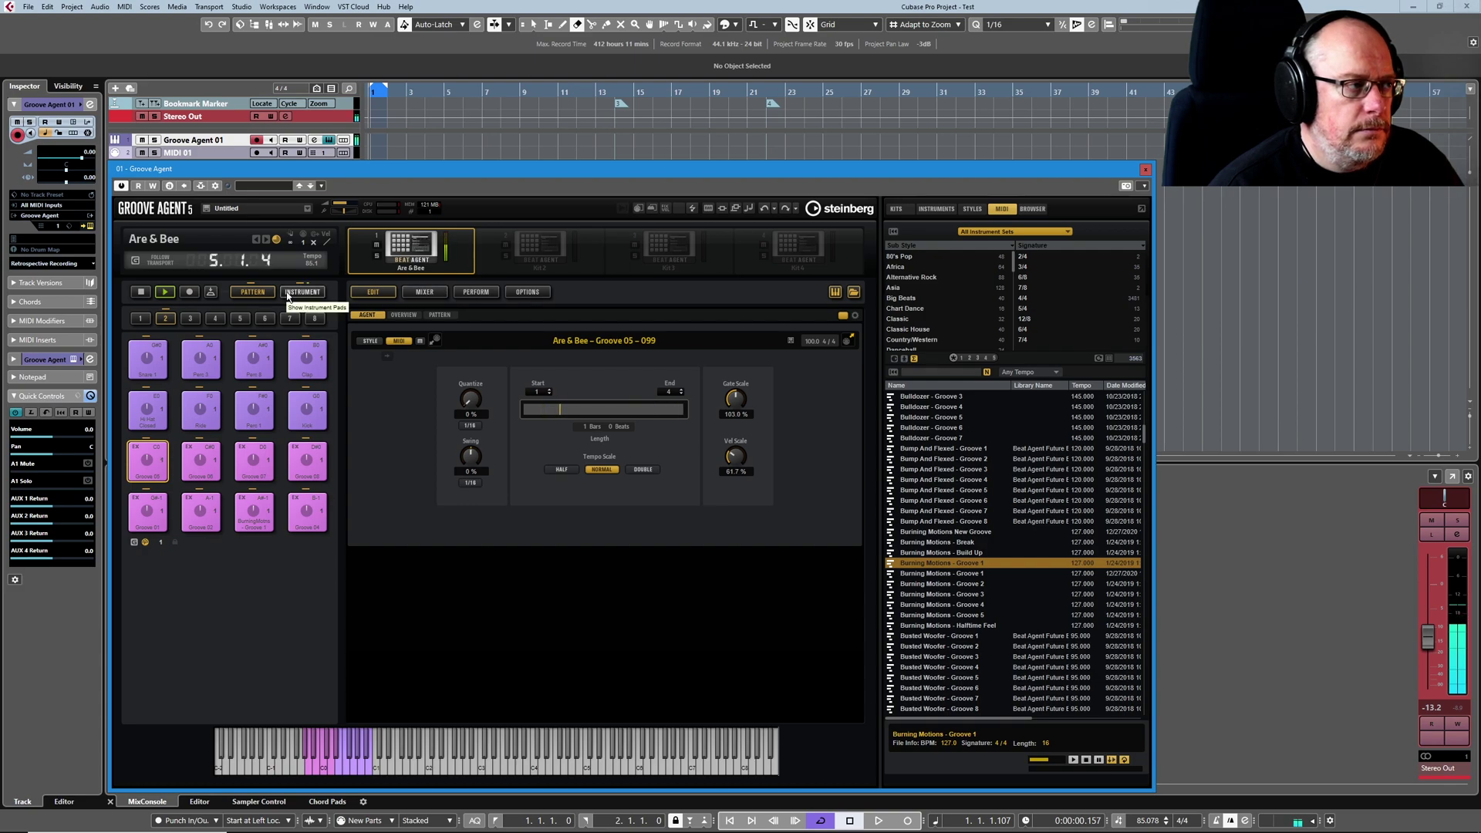
# After checking the notes, raise Vel Scale to 144.3 % and stop playback.
pyautogui.click(440, 315)
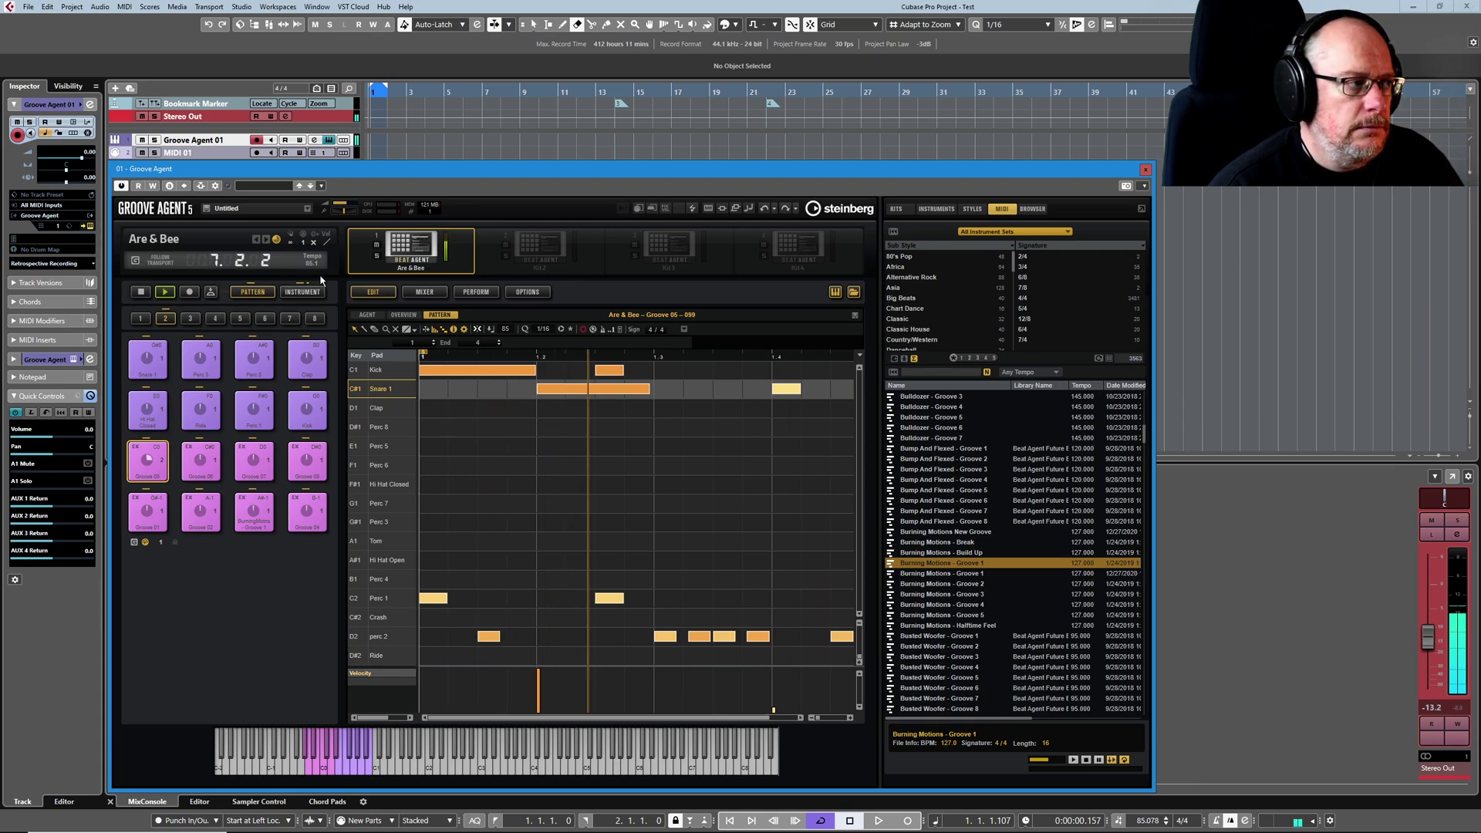
pyautogui.click(367, 315)
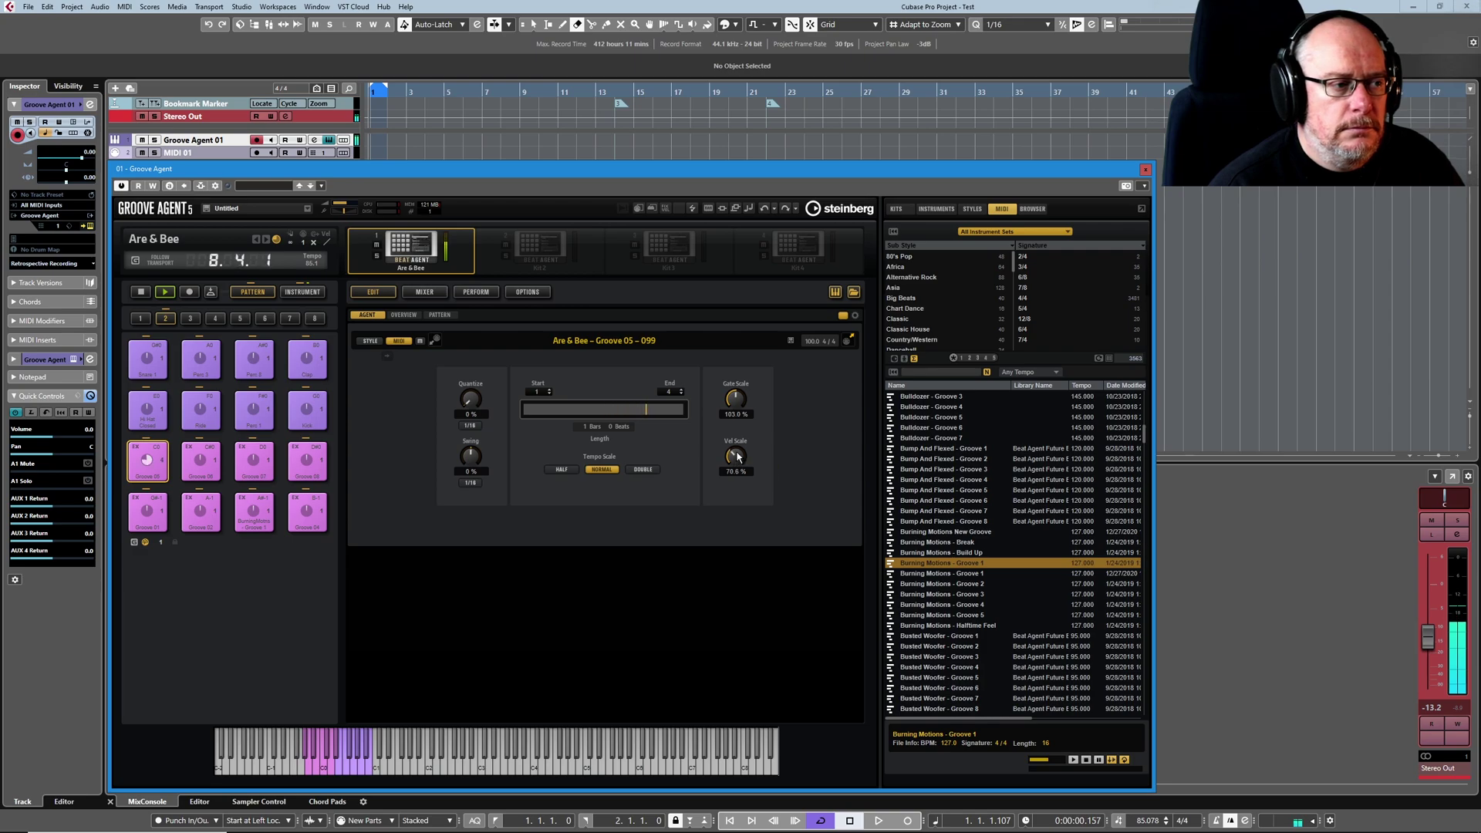
pyautogui.moveTo(731, 442); pyautogui.dragTo(731, 434)
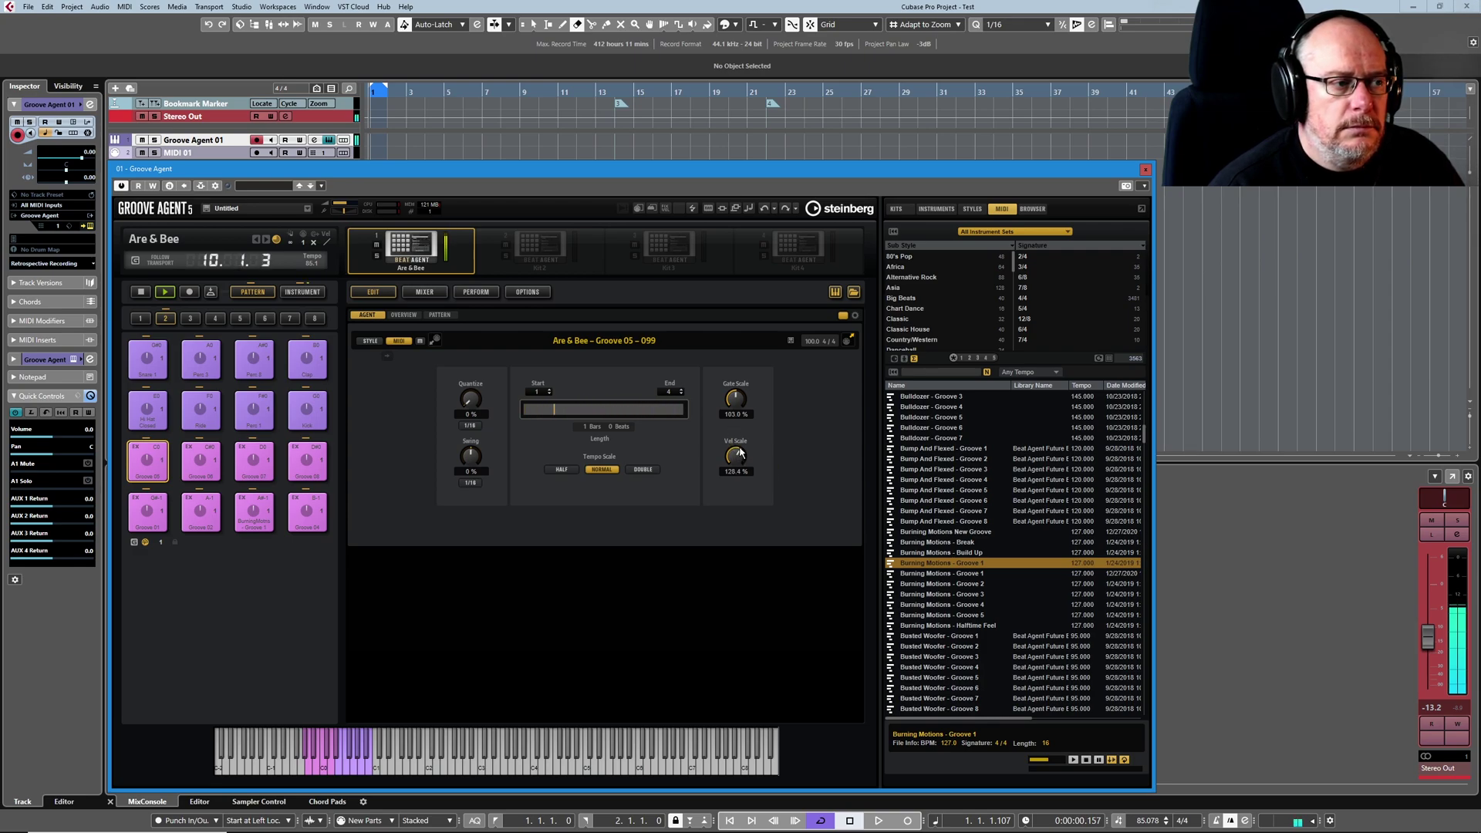
pyautogui.moveTo(740, 442); pyautogui.dragTo(737, 445)
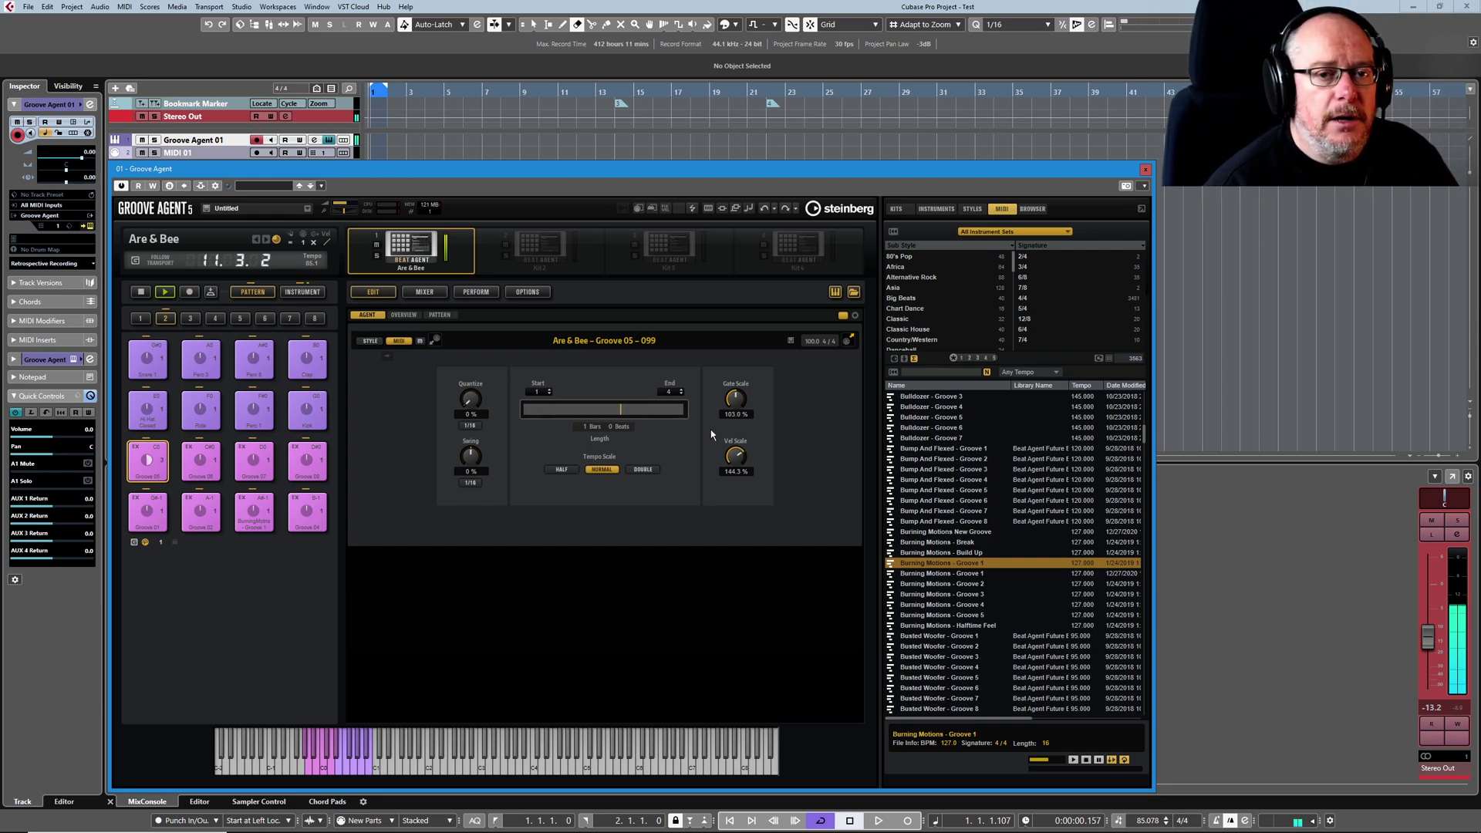
pyautogui.click(142, 294)
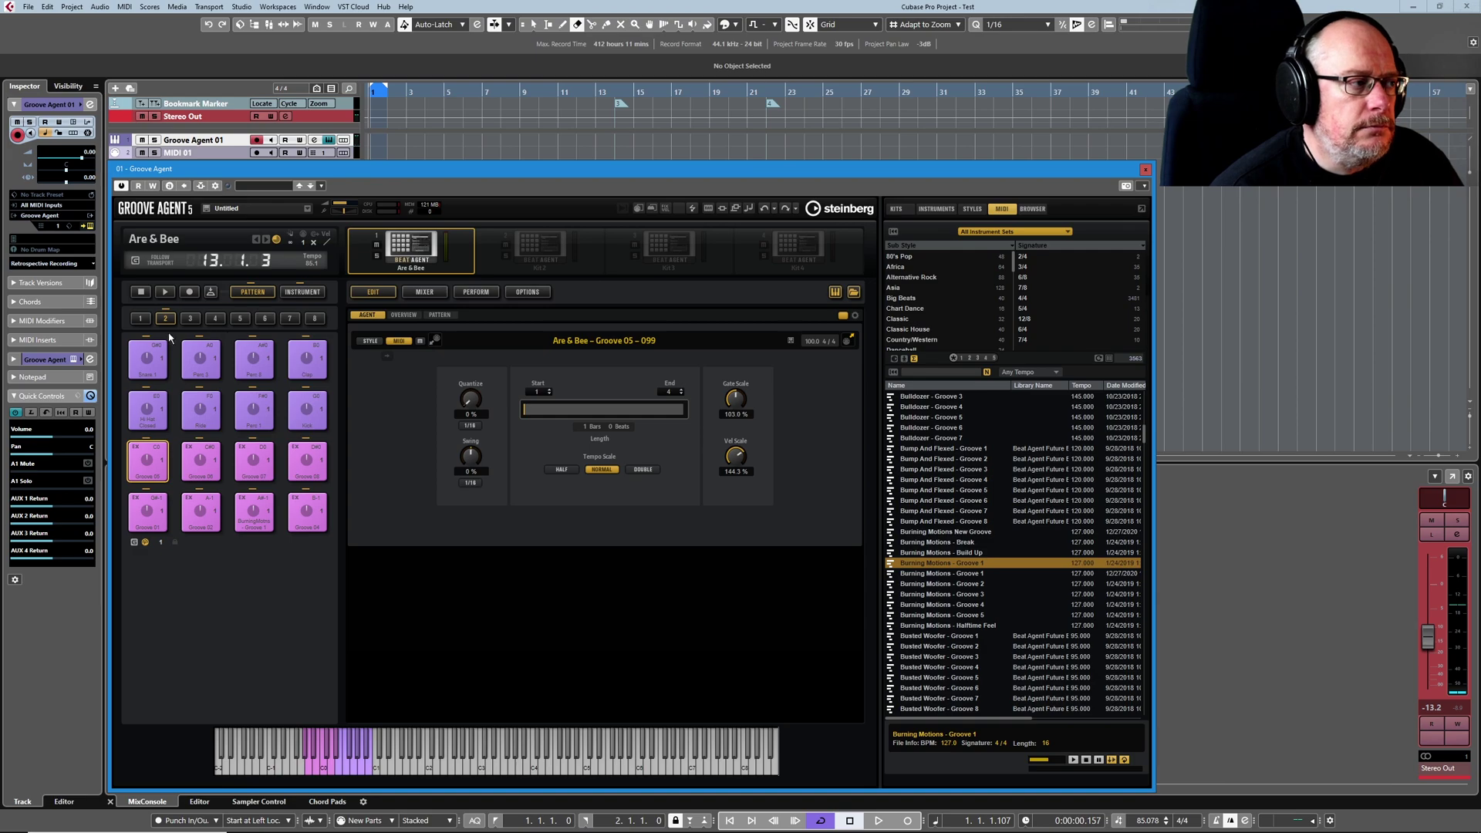
# Play the Groove 05 pattern with Tempo Scale set to DOUBLE, then stop it.
pyautogui.click(165, 292)
pyautogui.click(642, 469)
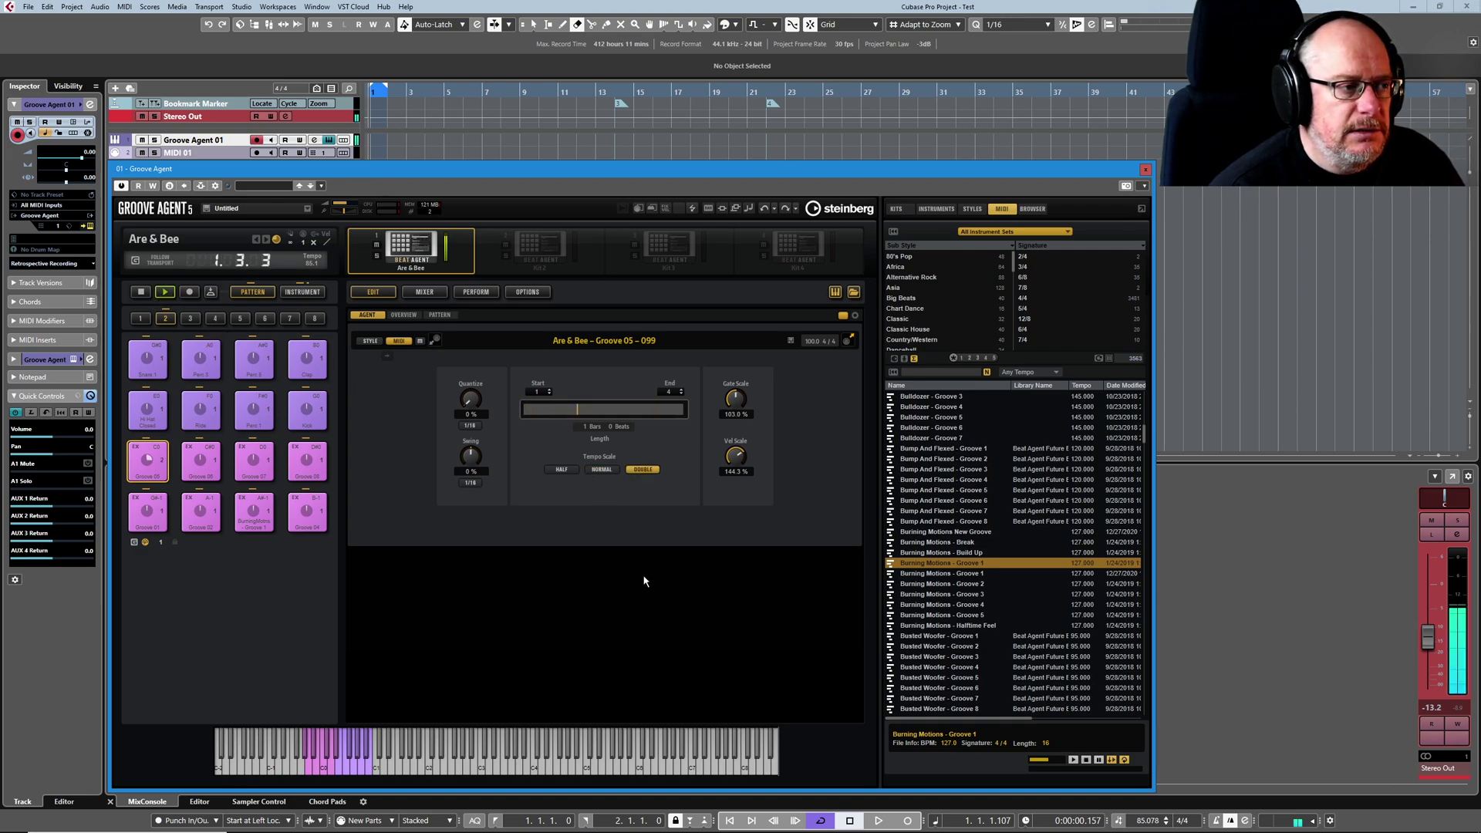
pyautogui.click(140, 292)
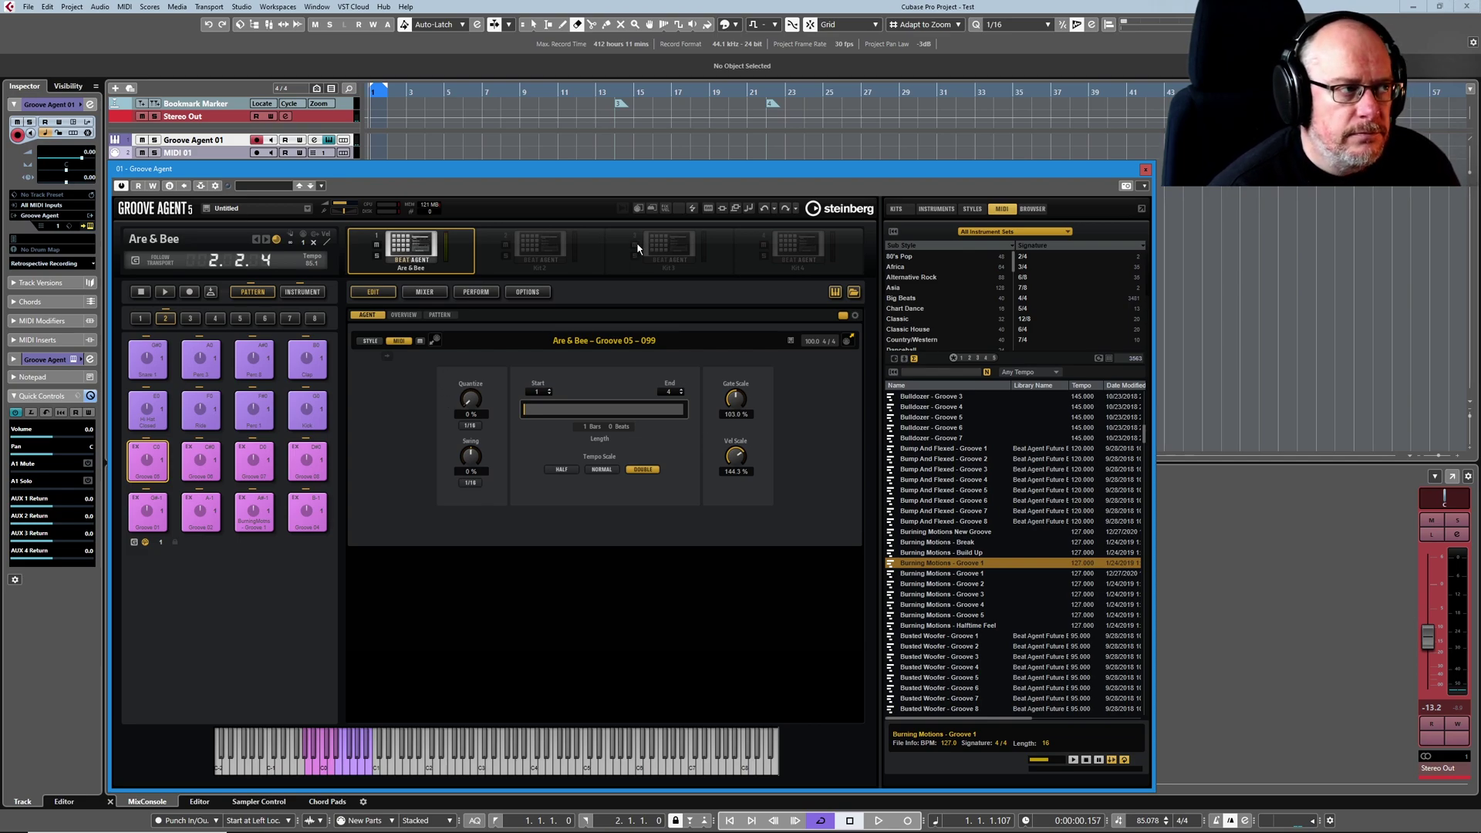
# Export the double-tempo pattern to Groove Agent 01 at bar 1, select the part and close the plugin.
pyautogui.click(605, 470)
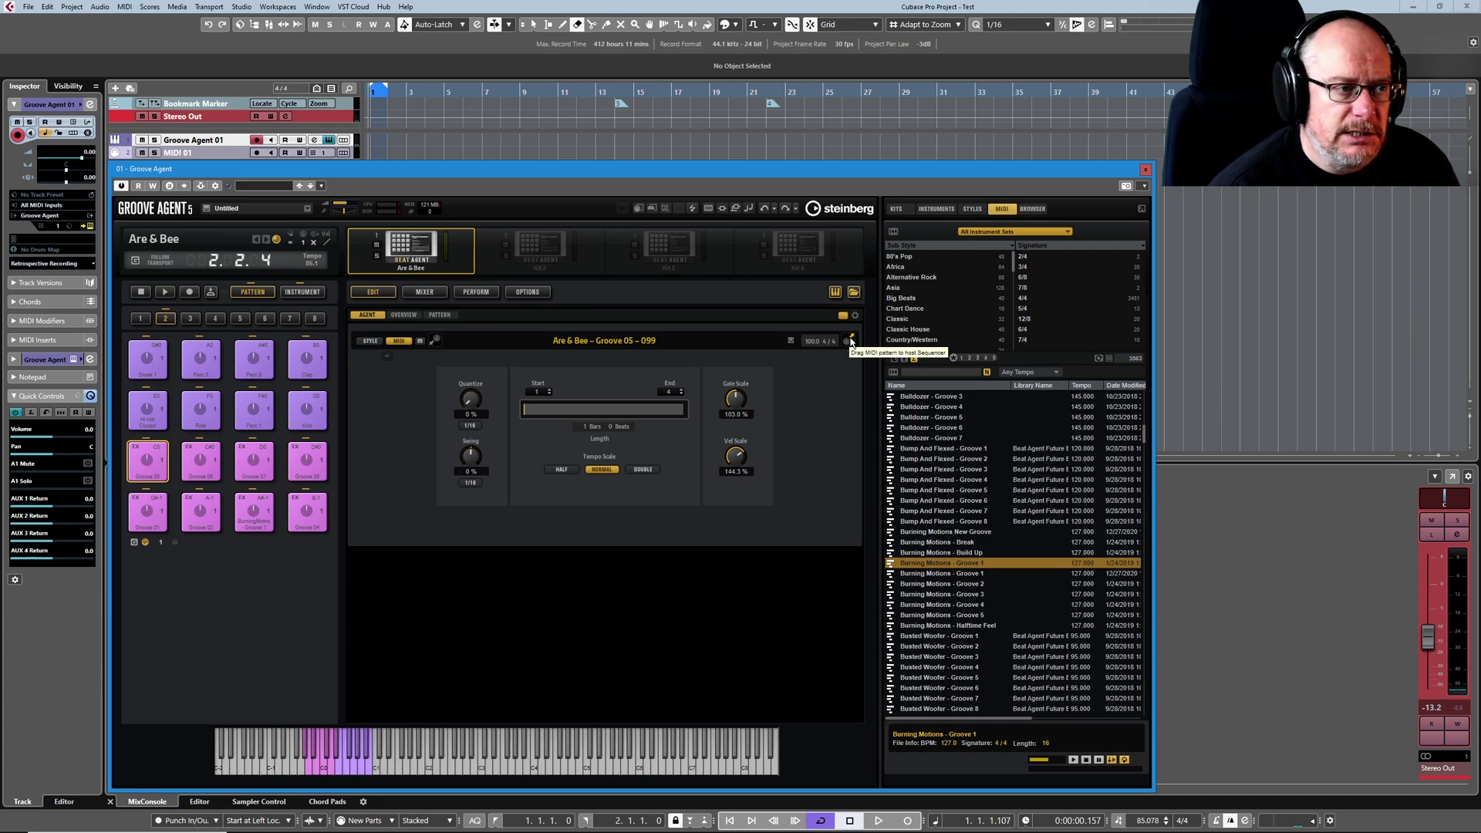
pyautogui.moveTo(851, 342); pyautogui.dragTo(376, 142)
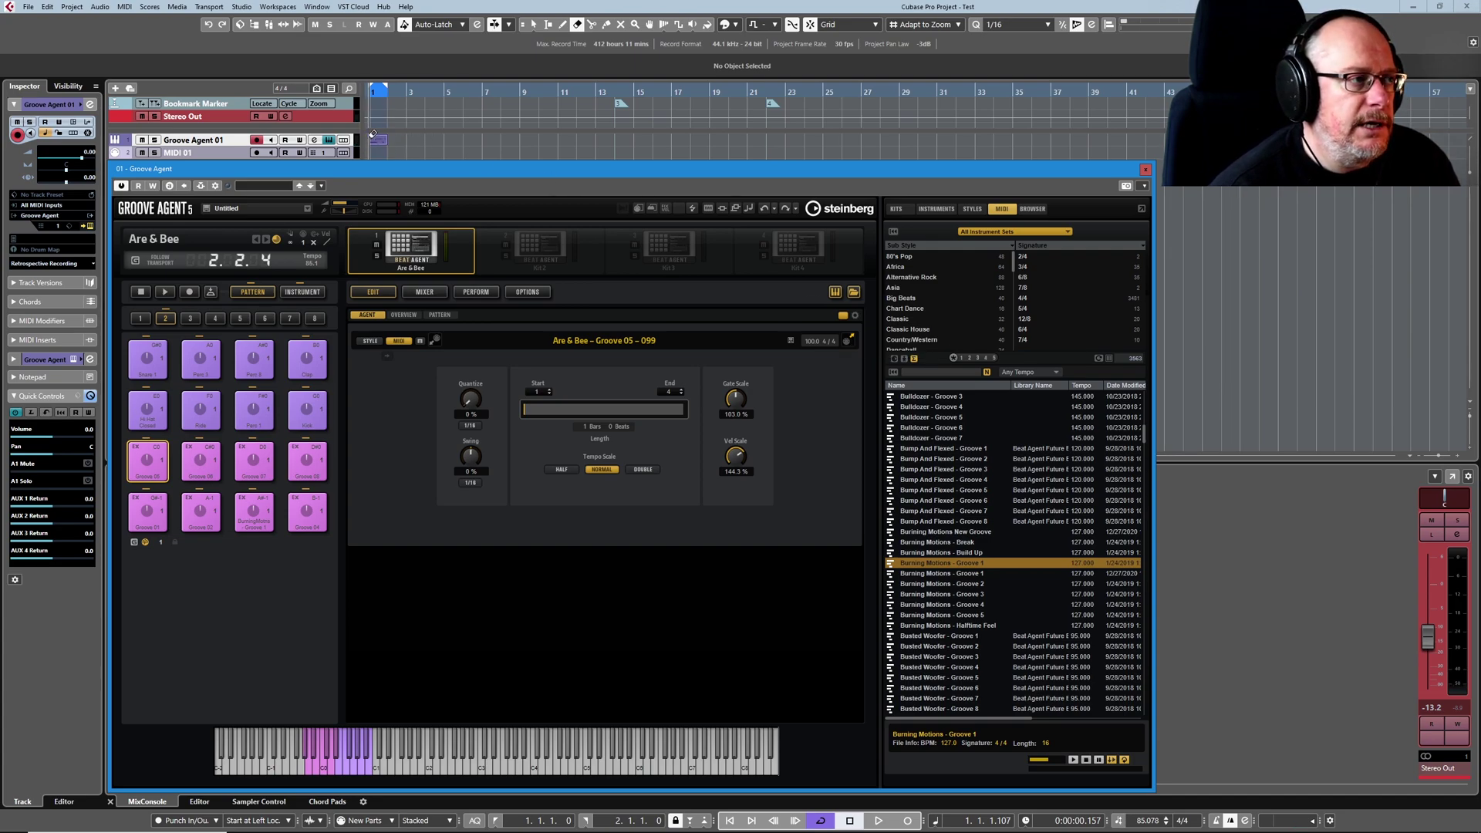
pyautogui.click(642, 469)
pyautogui.moveTo(852, 344); pyautogui.dragTo(378, 143)
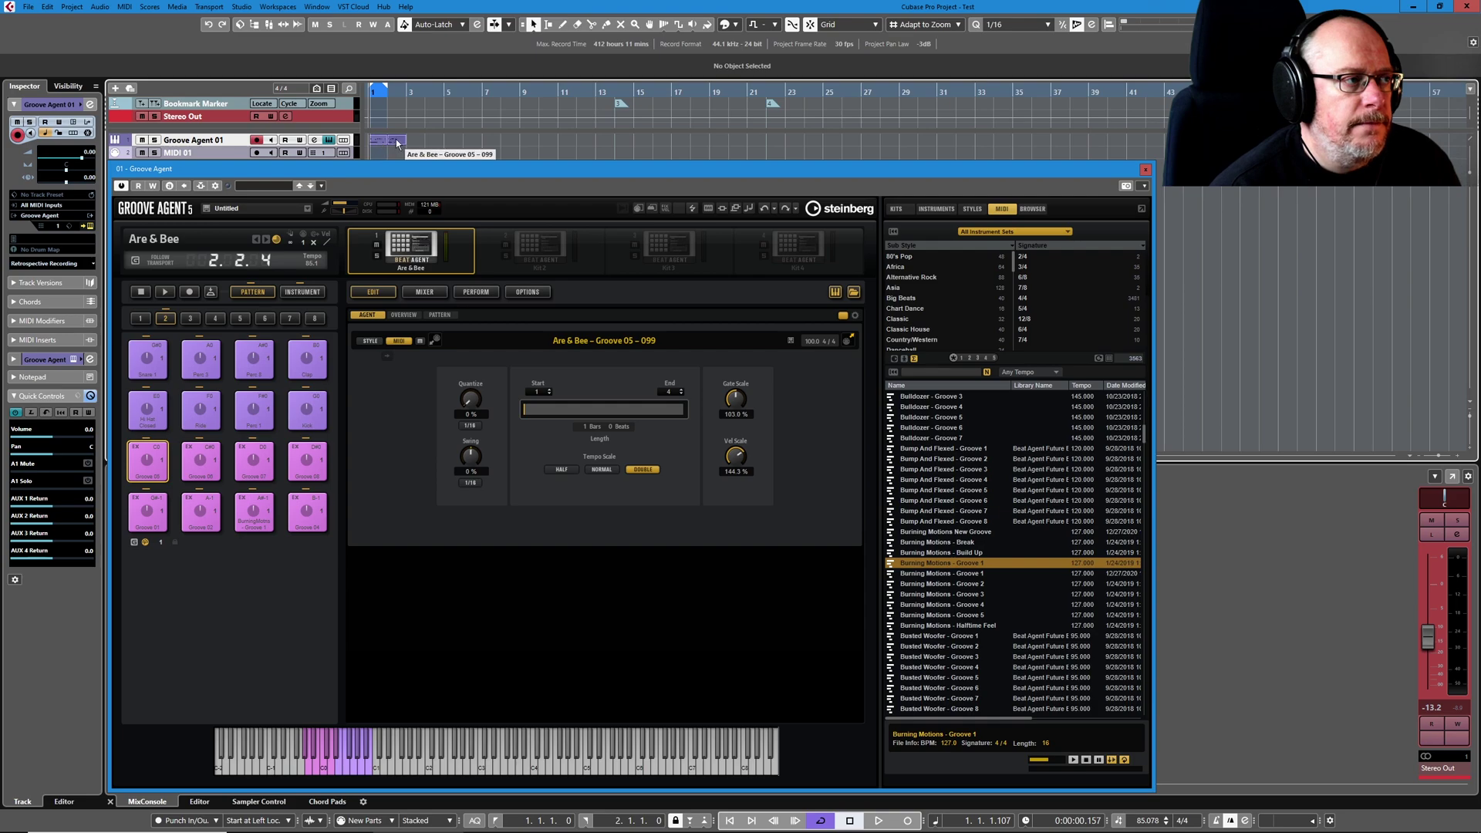
pyautogui.click(402, 140)
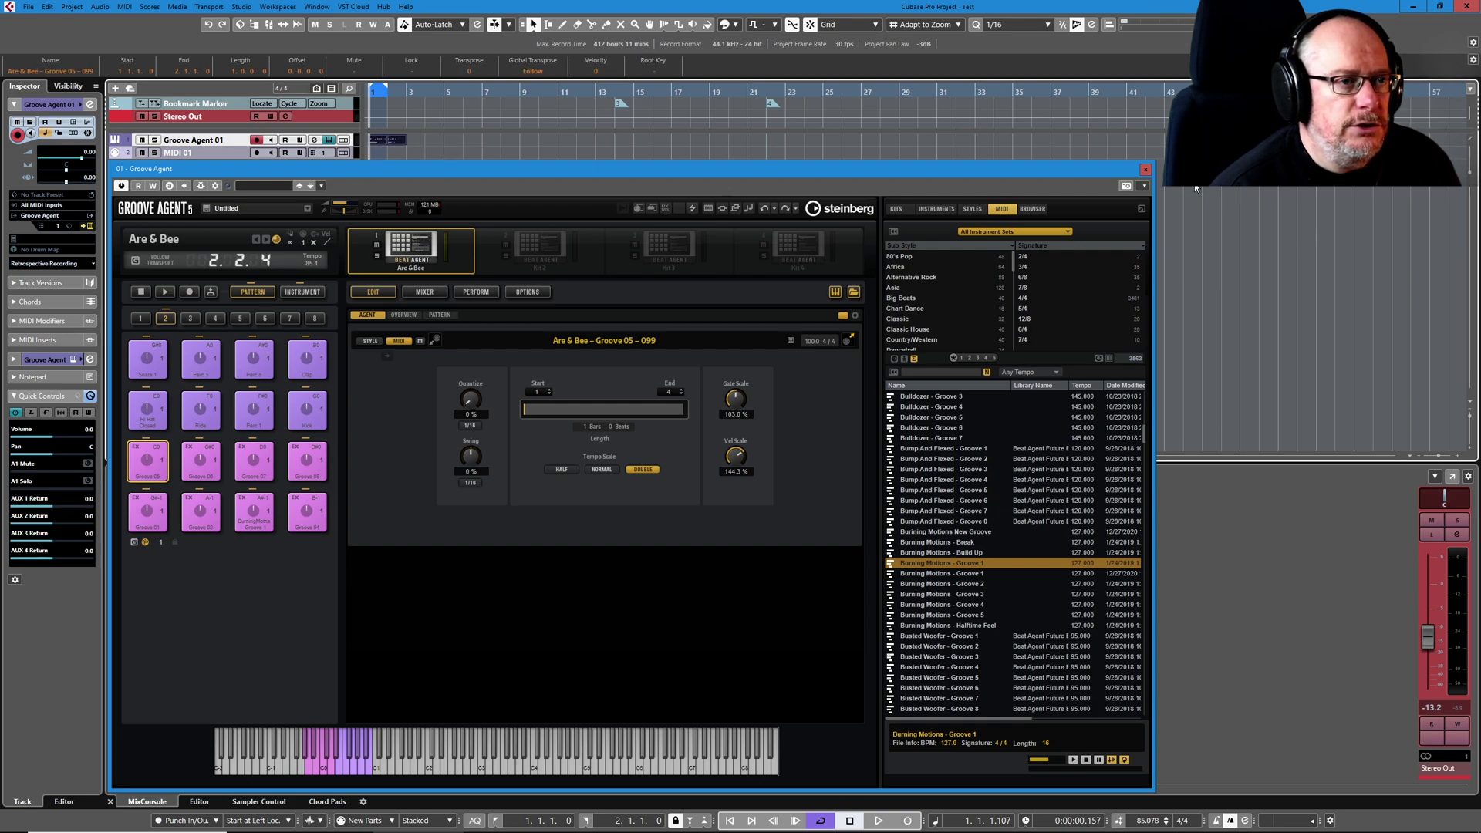
pyautogui.click(1144, 169)
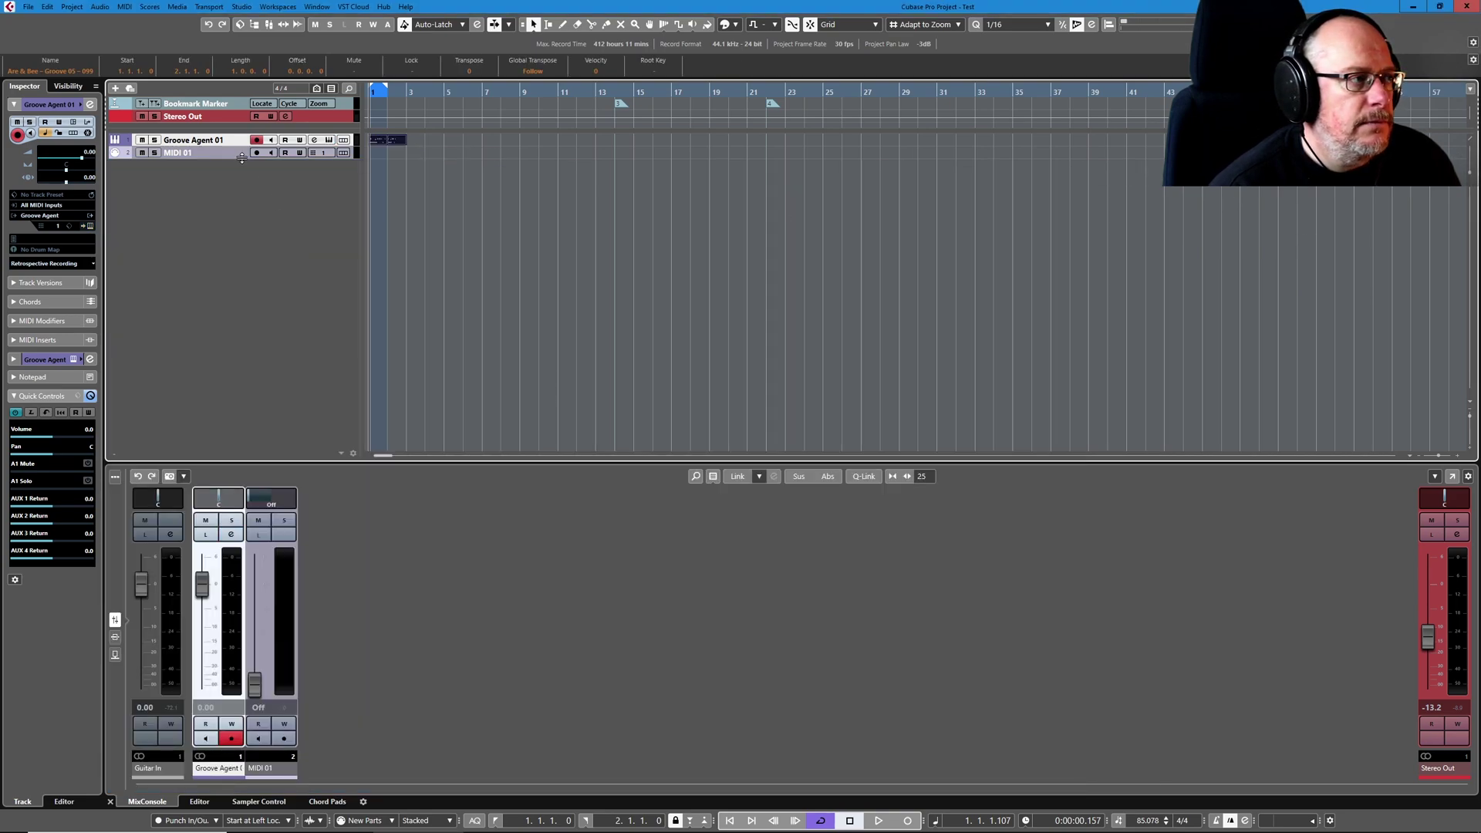
# Show the groove part's notes in the Key Editor with Ctrl+E, then reopen Groove Agent.
pyautogui.hotkey('ctrl', 'e')
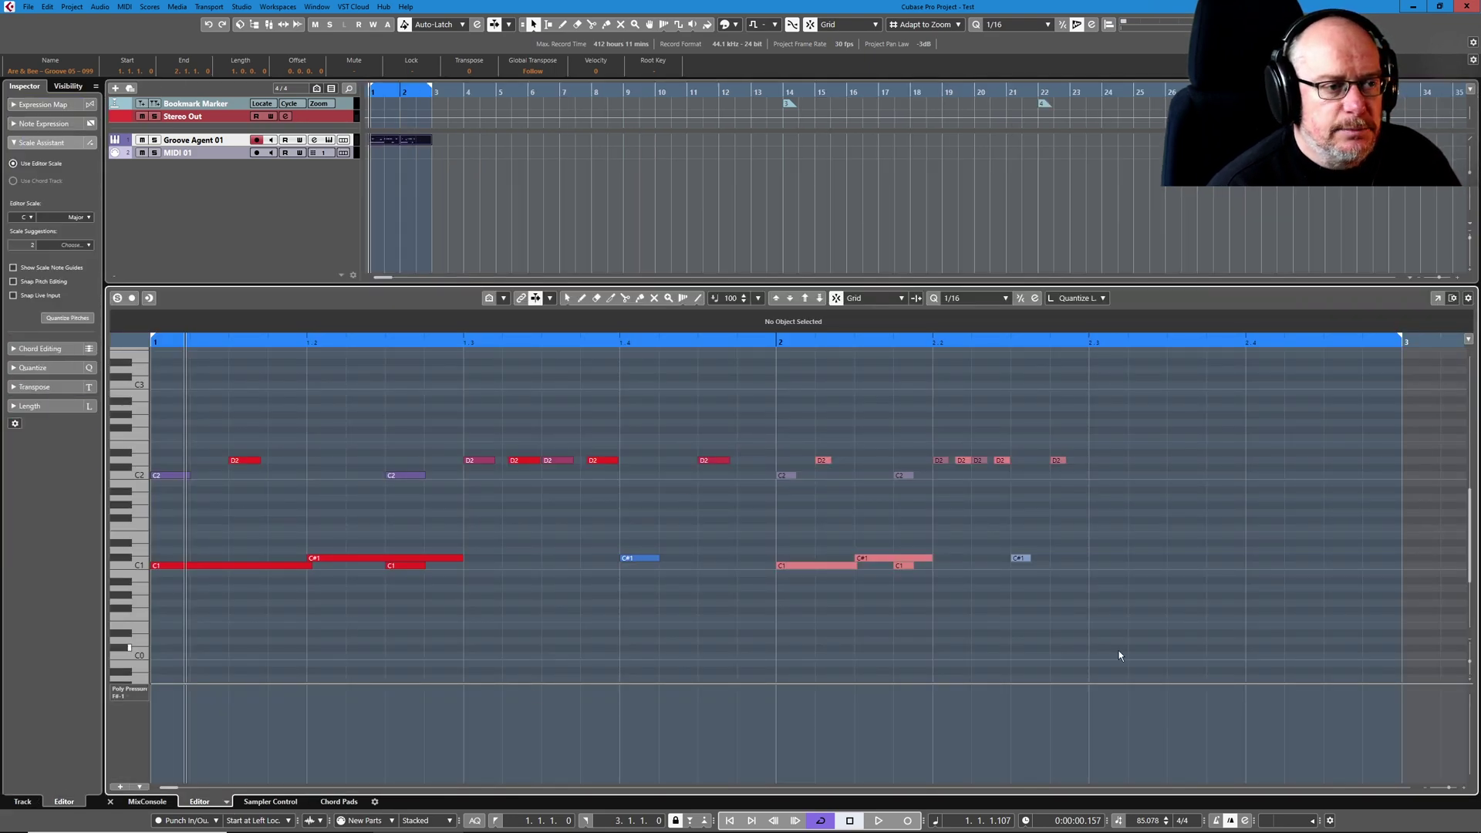
pyautogui.click(329, 140)
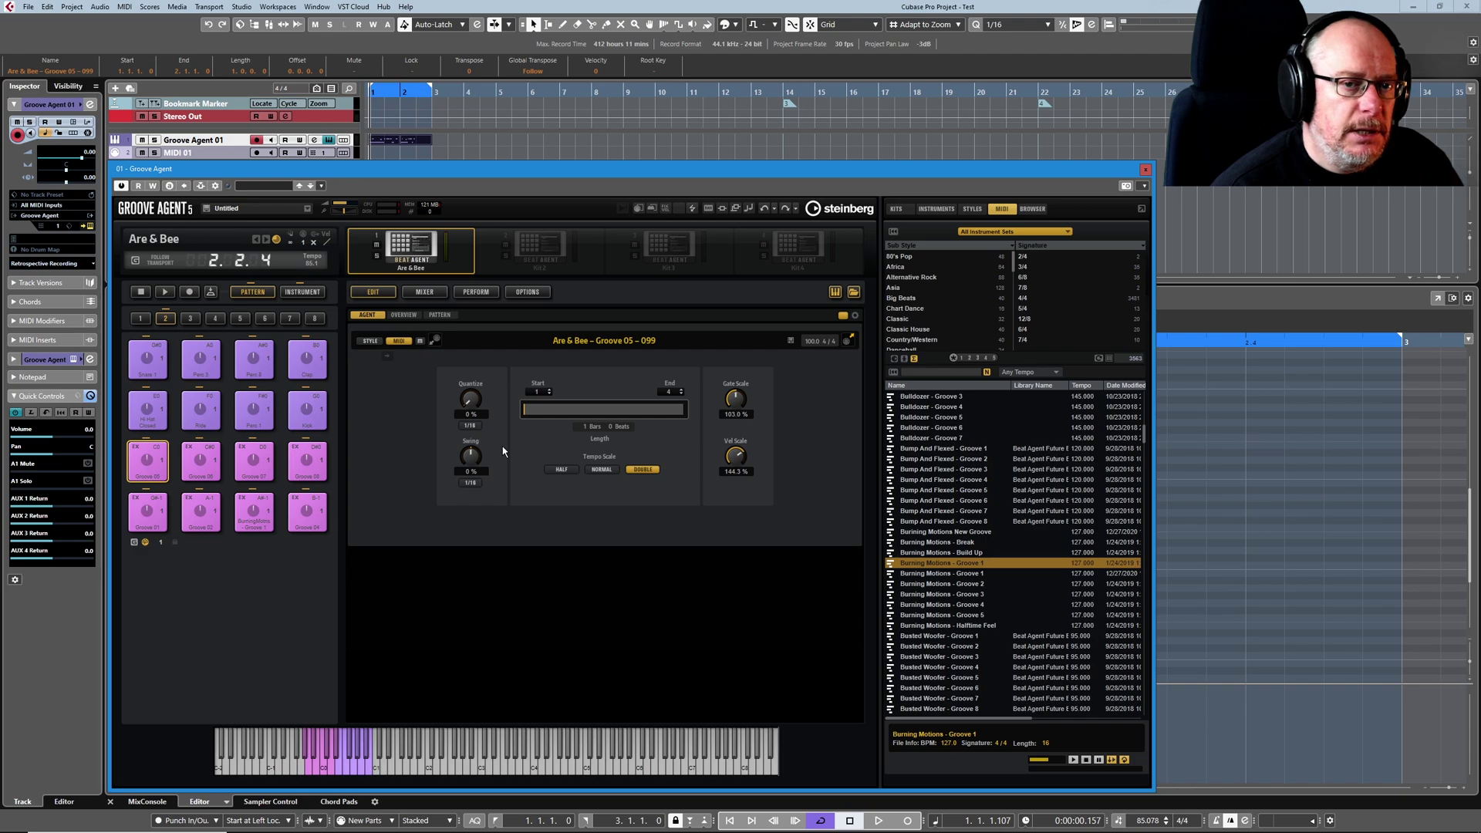
# While playing, set Tempo Scale to NORMAL and Swing to 53 %, then stop and deselect the part.
pyautogui.click(164, 291)
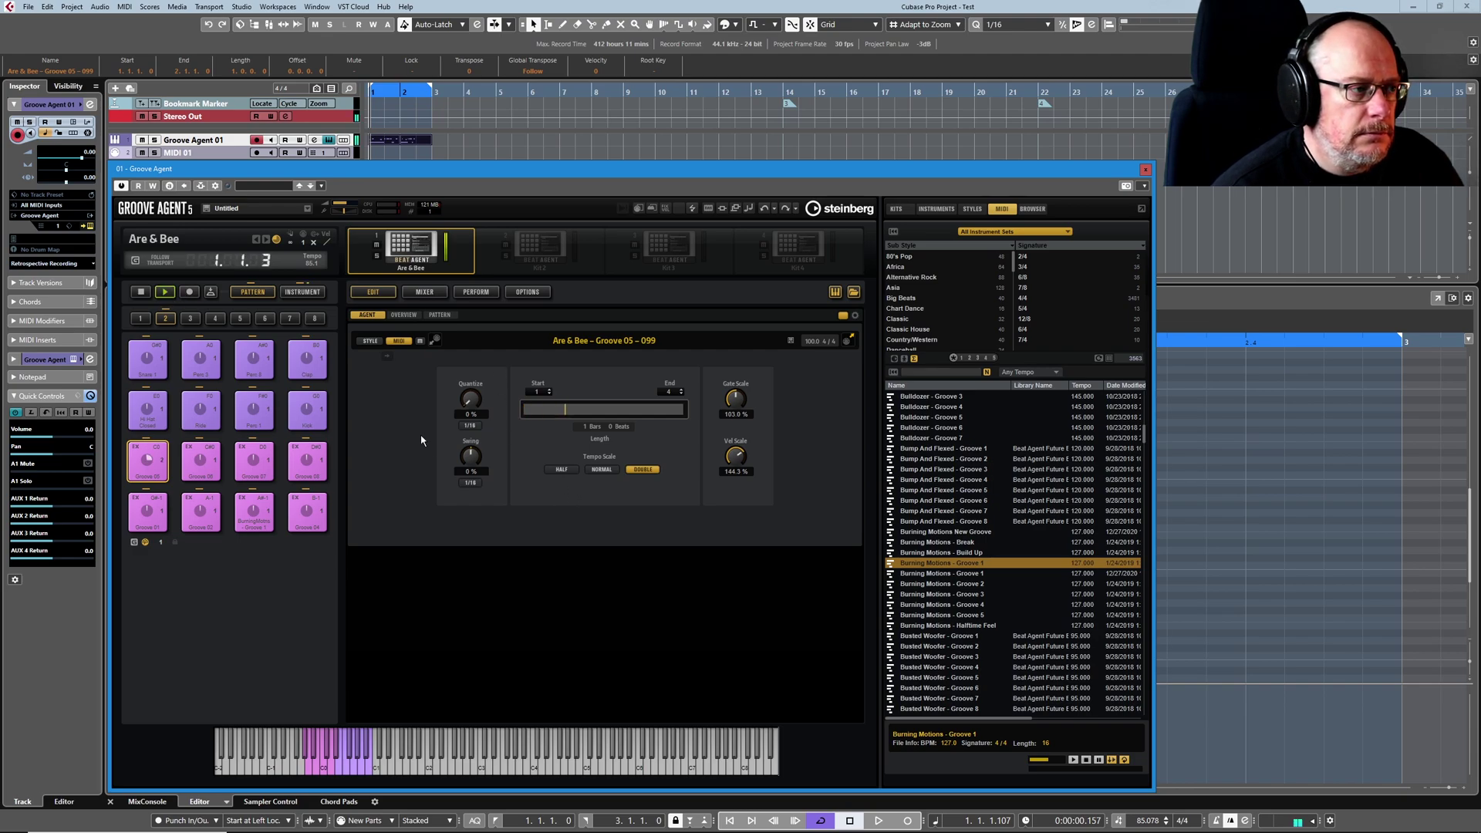
pyautogui.click(602, 469)
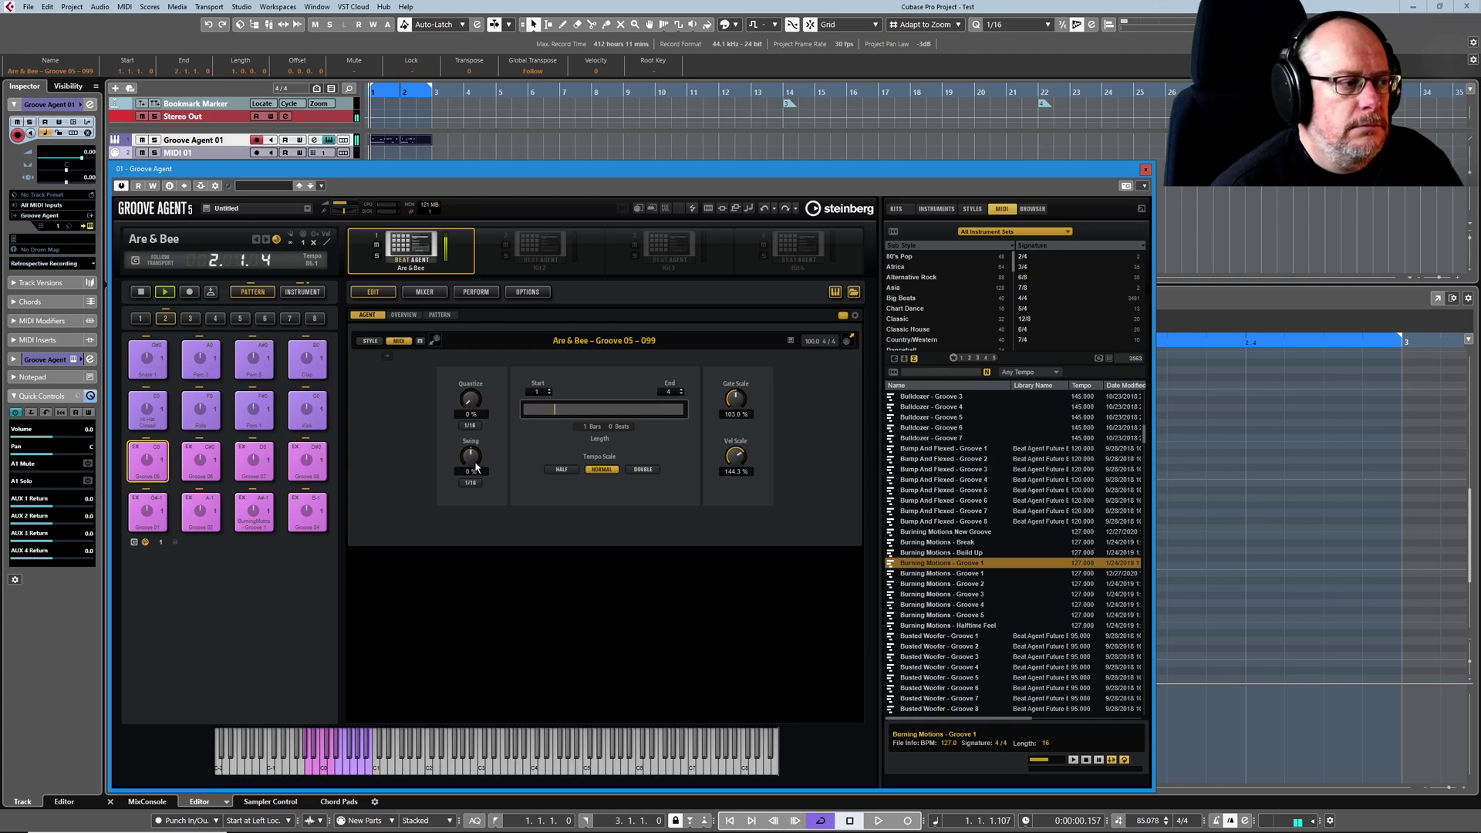
pyautogui.moveTo(475, 460); pyautogui.dragTo(473, 450)
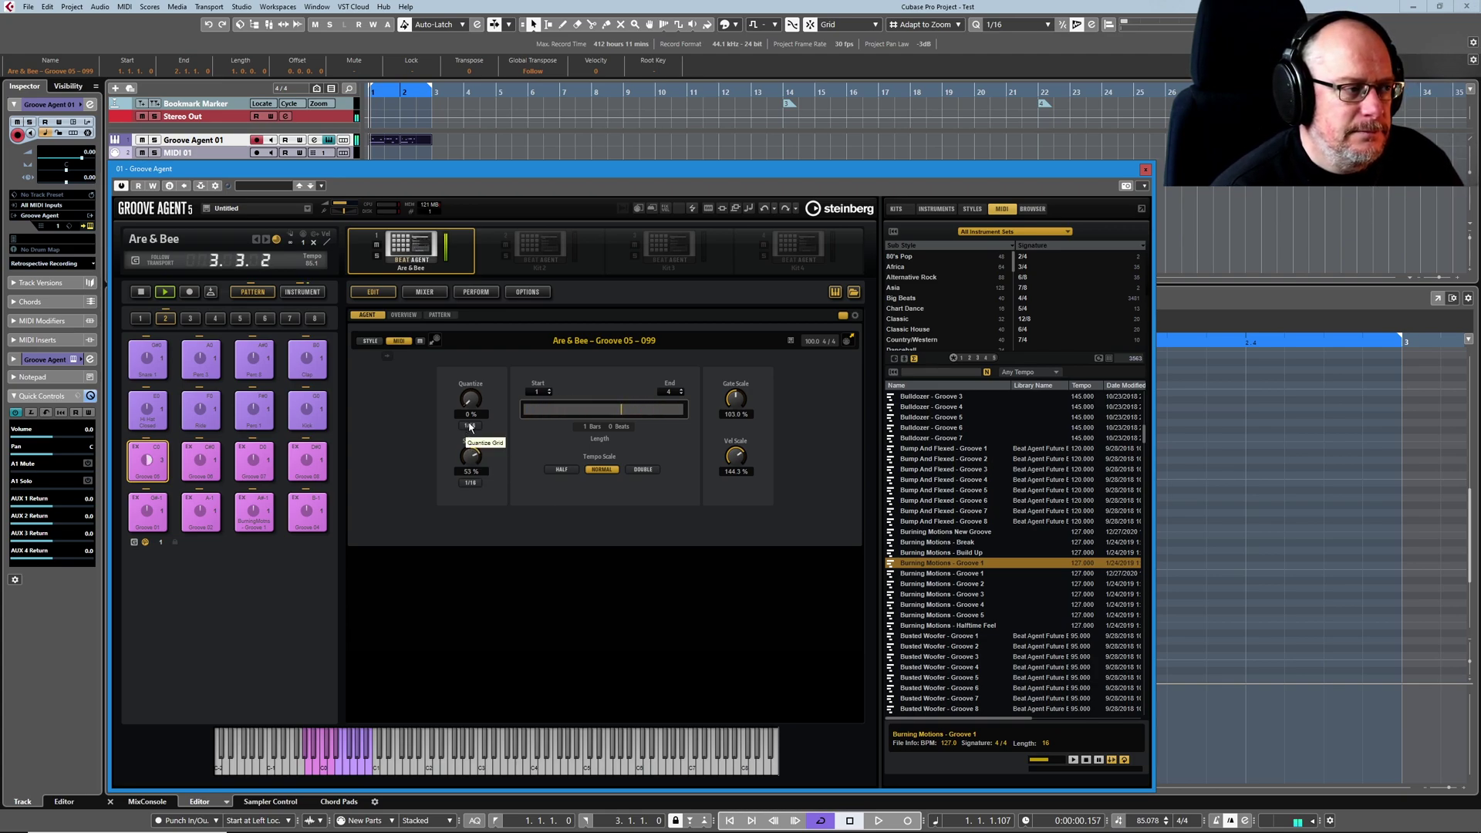
pyautogui.moveTo(471, 456); pyautogui.dragTo(471, 449)
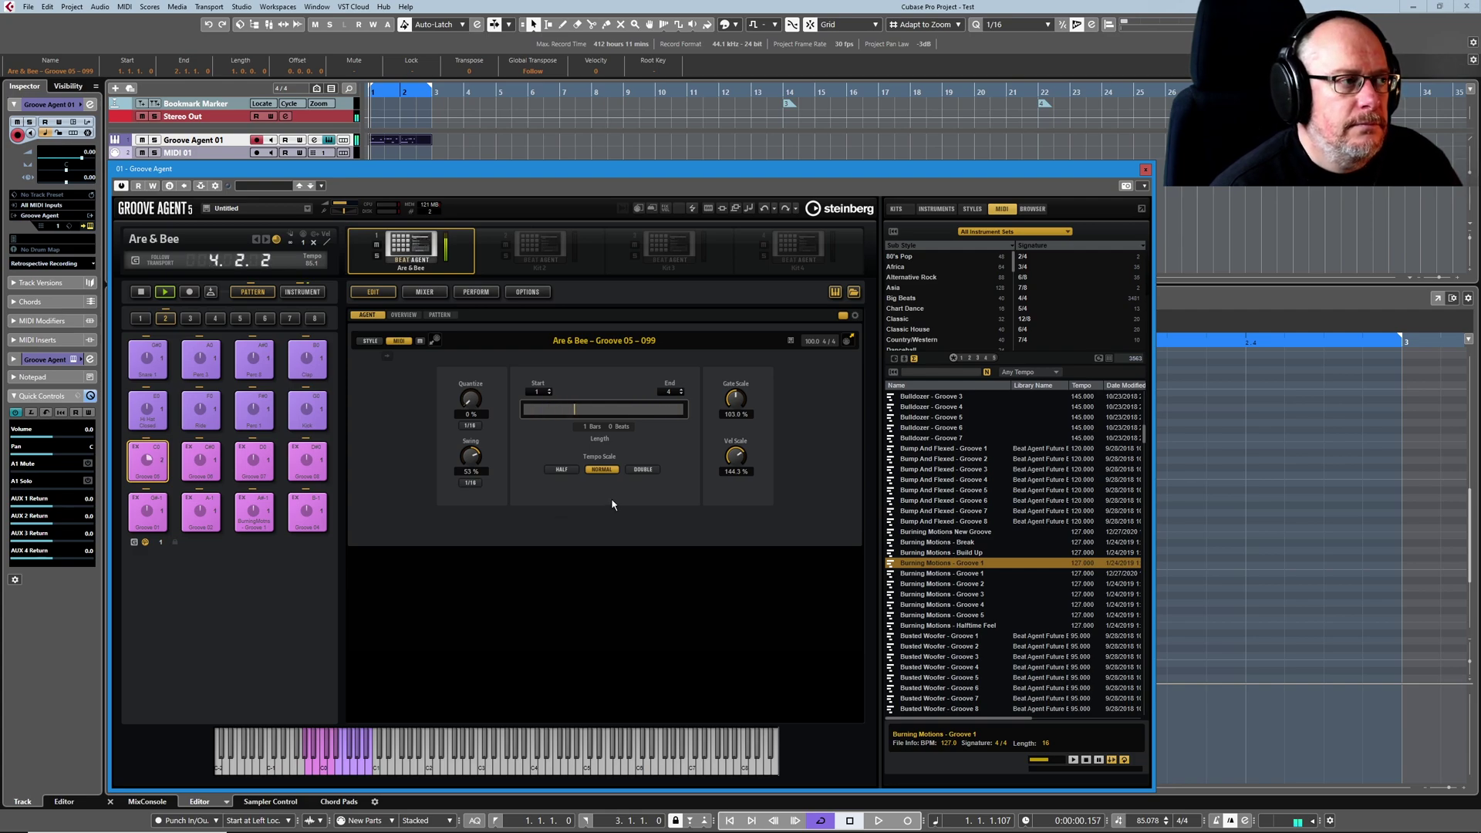
pyautogui.click(142, 292)
pyautogui.click(491, 154)
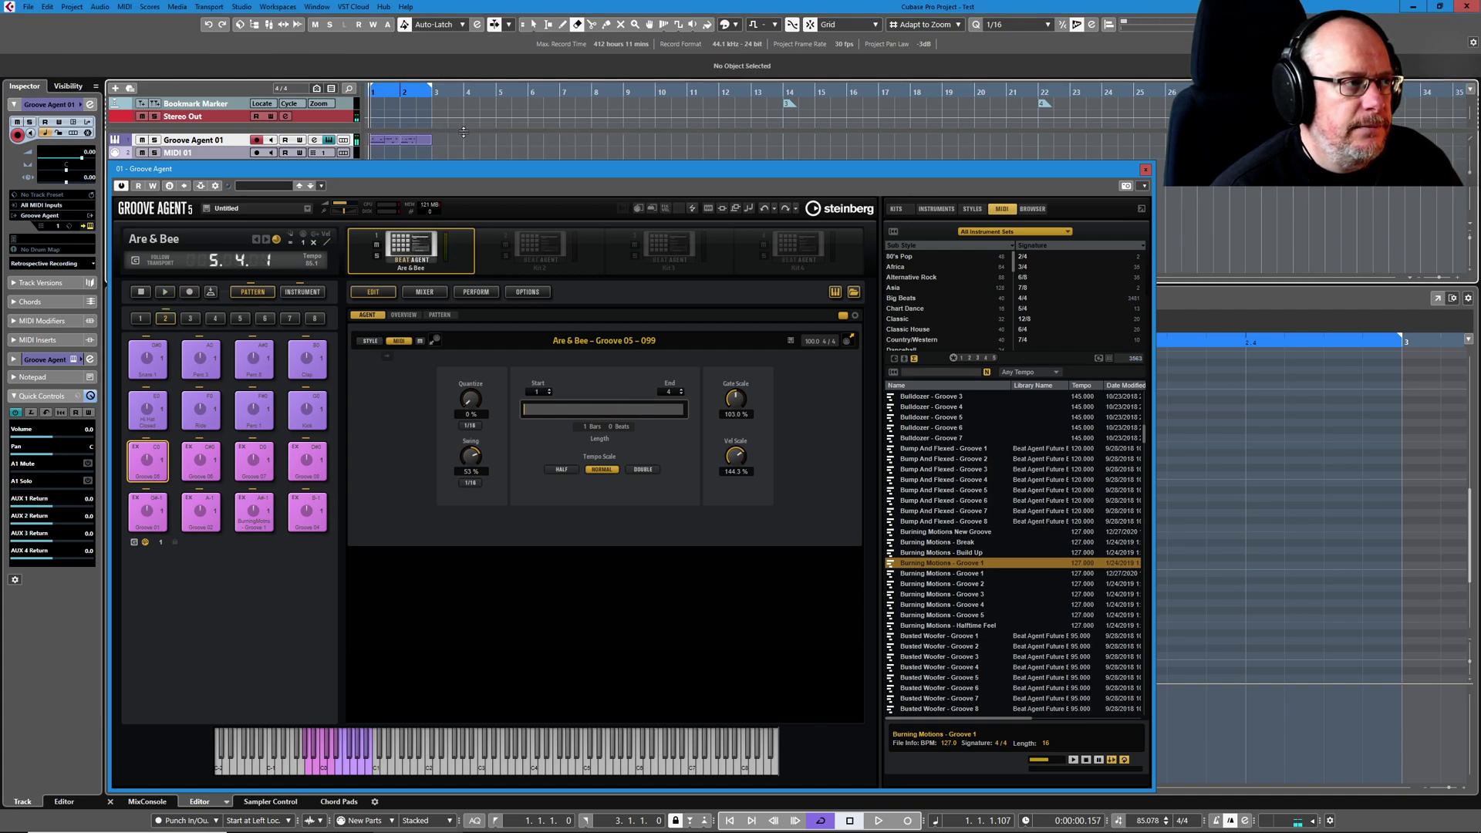
# Export the swung pattern into the project and move the part onto MIDI 01 at bar 1.
pyautogui.press('1')
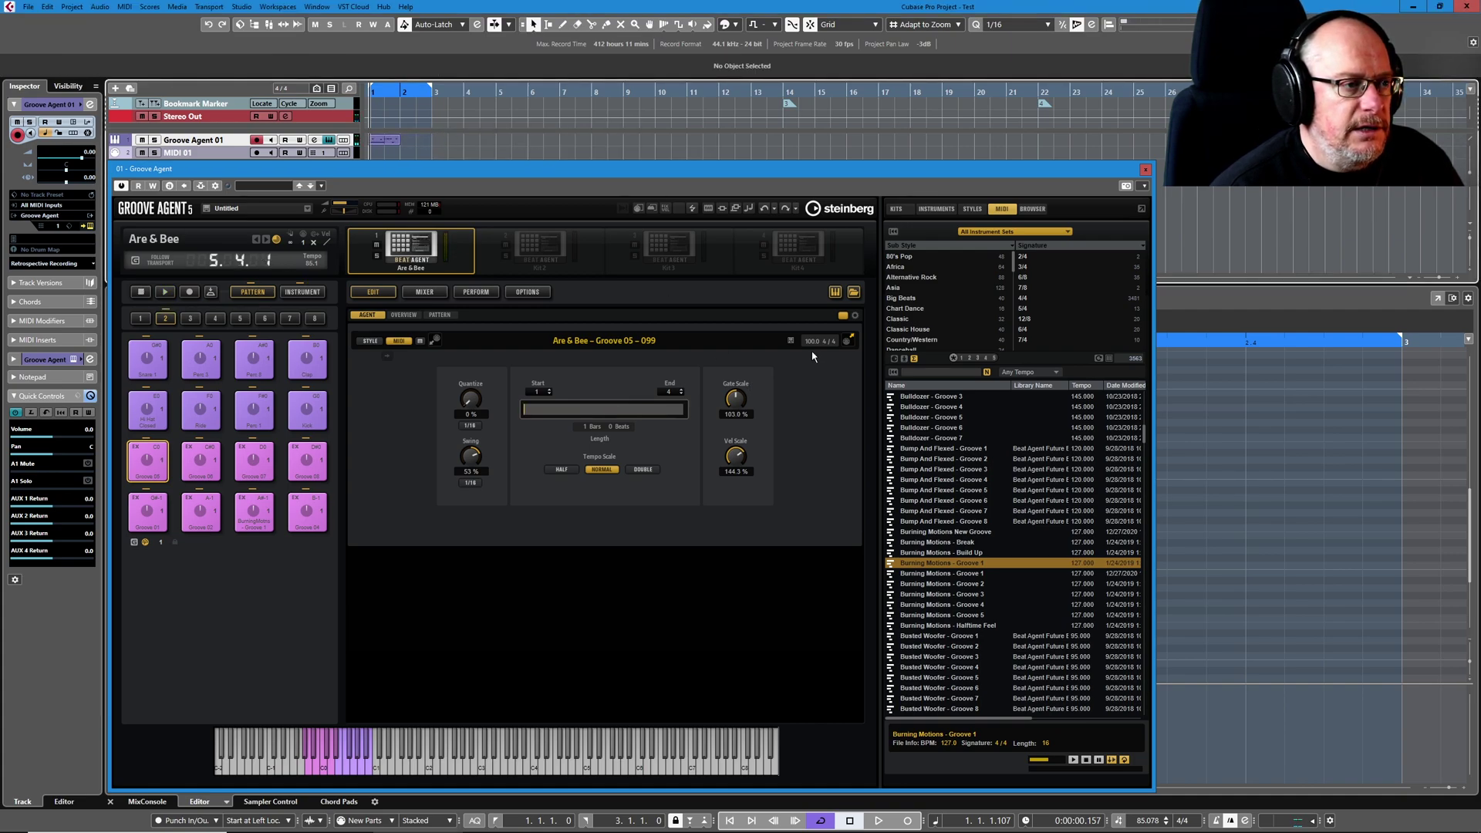
pyautogui.moveTo(851, 337); pyautogui.dragTo(475, 159)
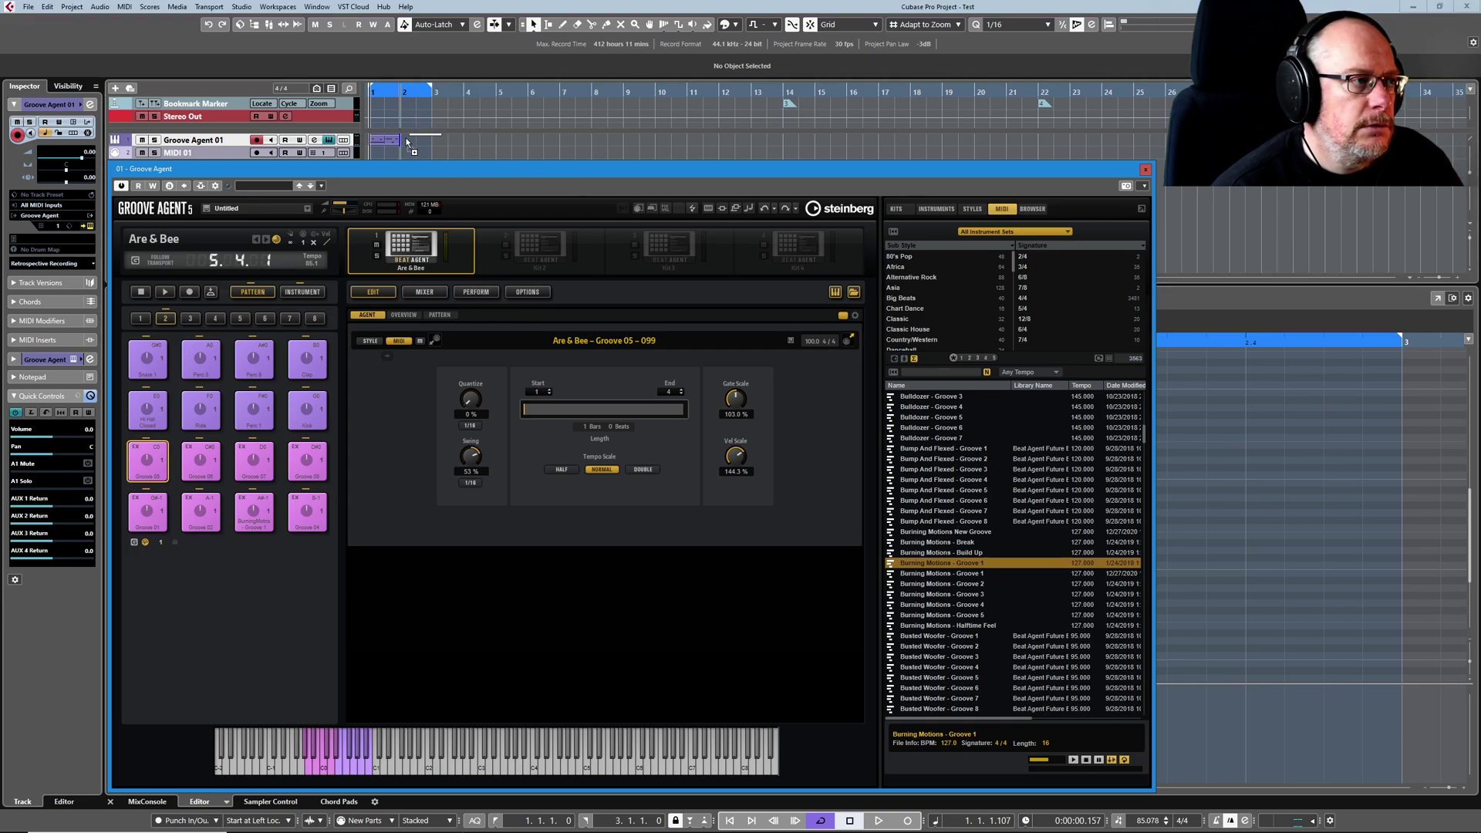
pyautogui.click(1145, 169)
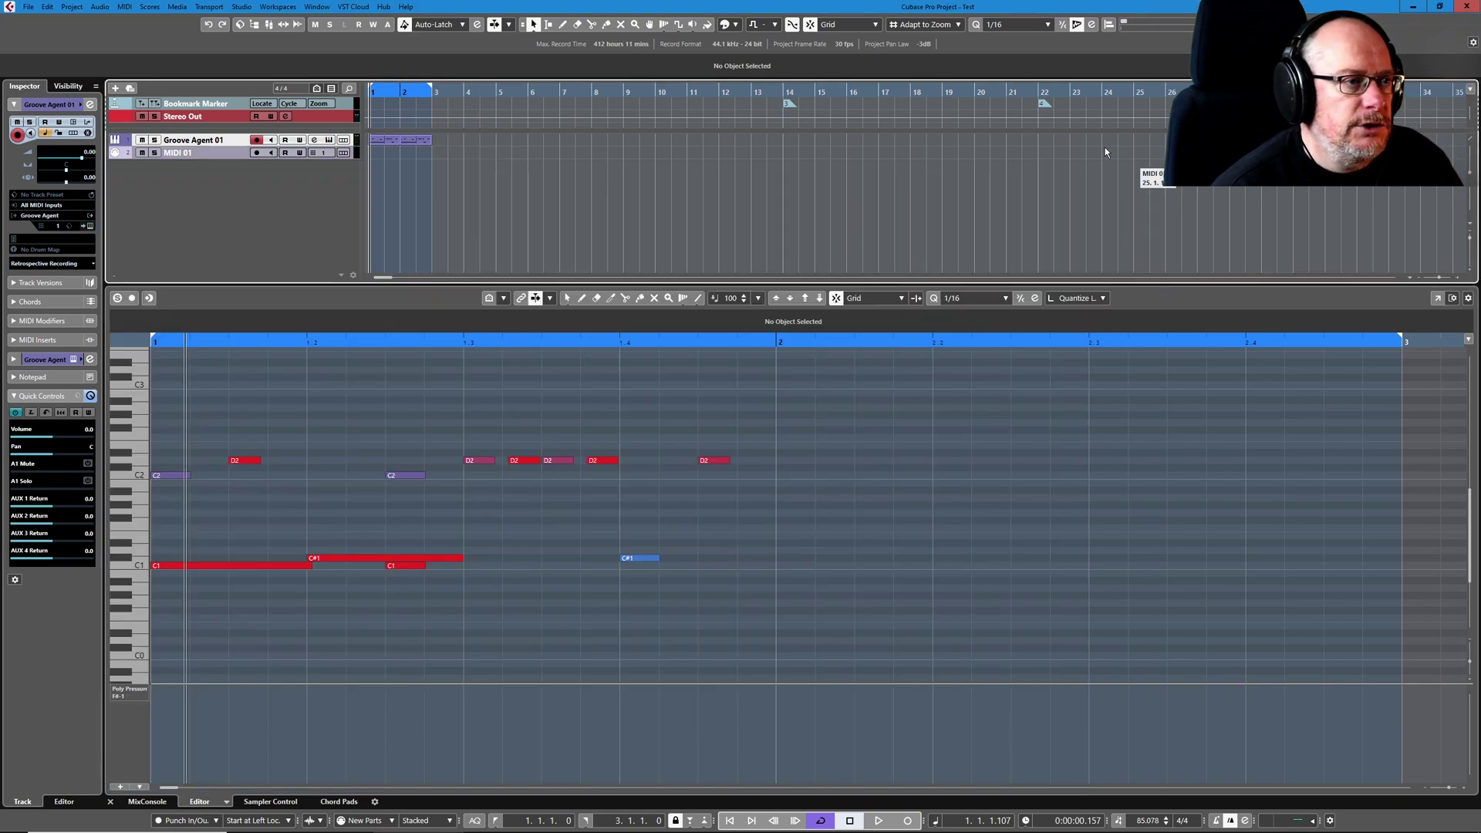
pyautogui.moveTo(414, 145)
pyautogui.mouseDown()
pyautogui.moveTo(381, 155)
pyautogui.moveTo(391, 145)
pyautogui.mouseUp()
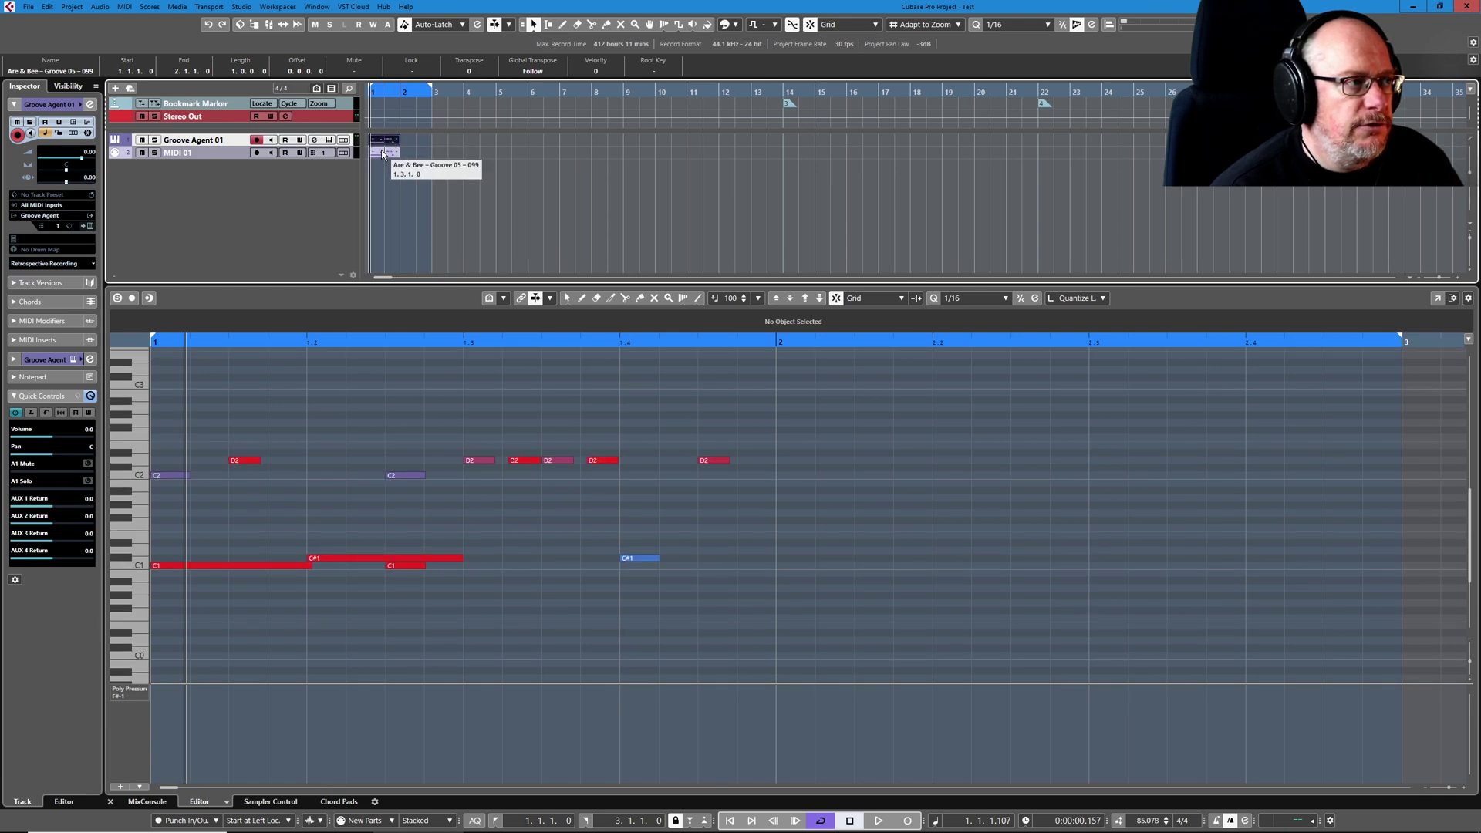
# Compare both parts' notes in the Key Editor, selecting the D2 notes near 1.3.2 and 1.4.
pyautogui.click(385, 152)
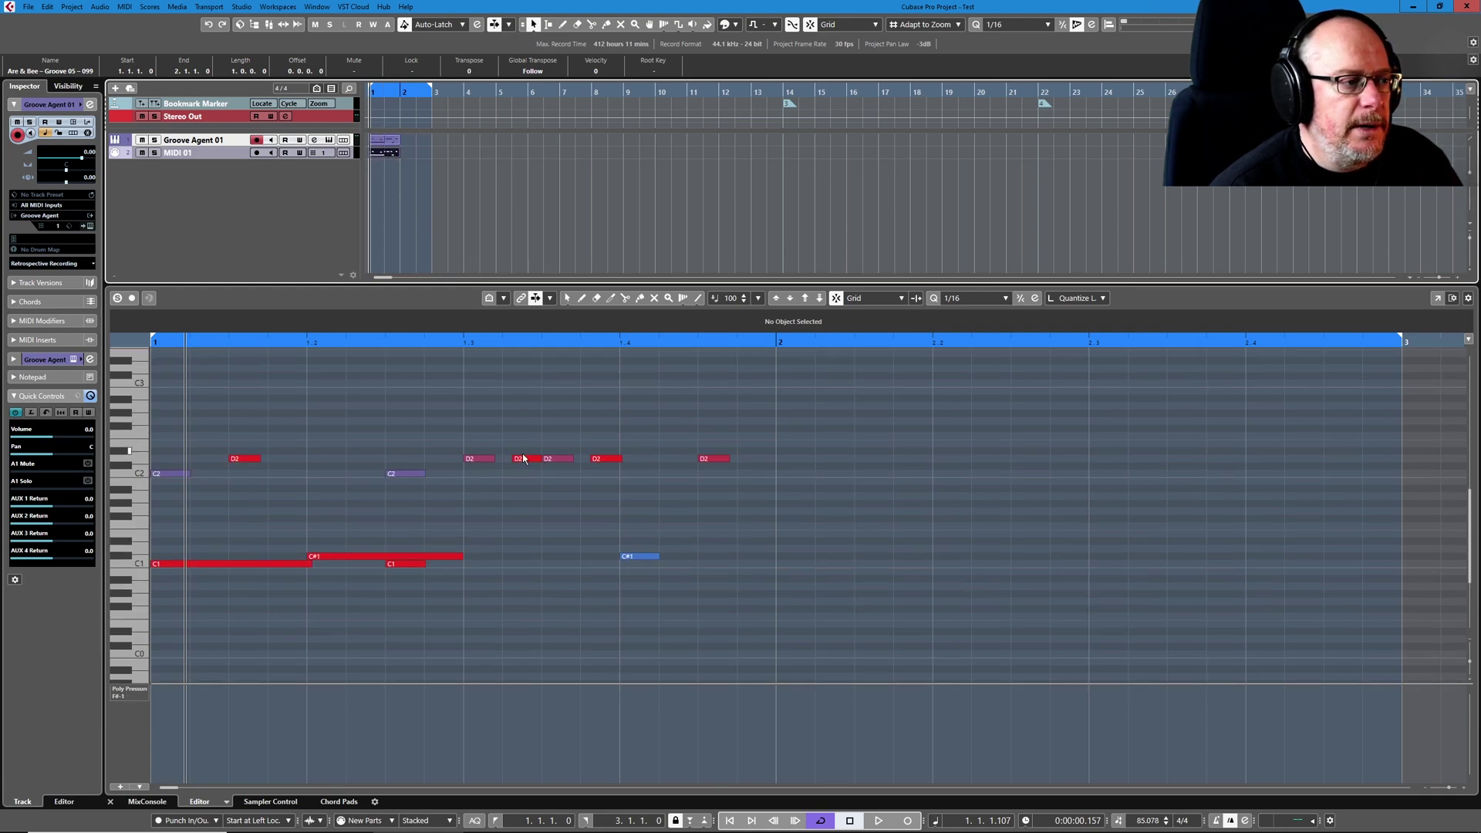
pyautogui.click(385, 141)
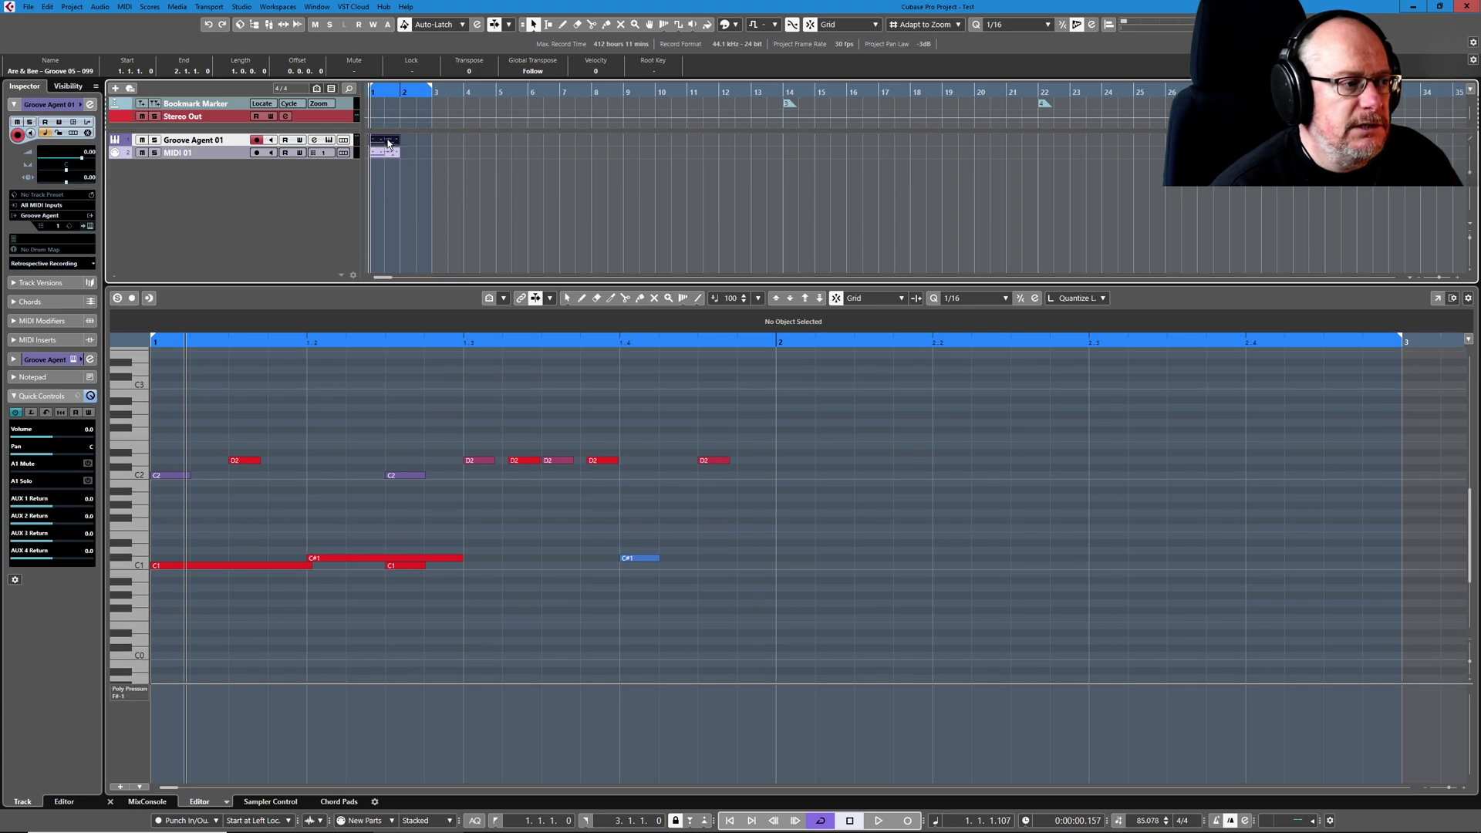
pyautogui.click(384, 152)
pyautogui.click(385, 141)
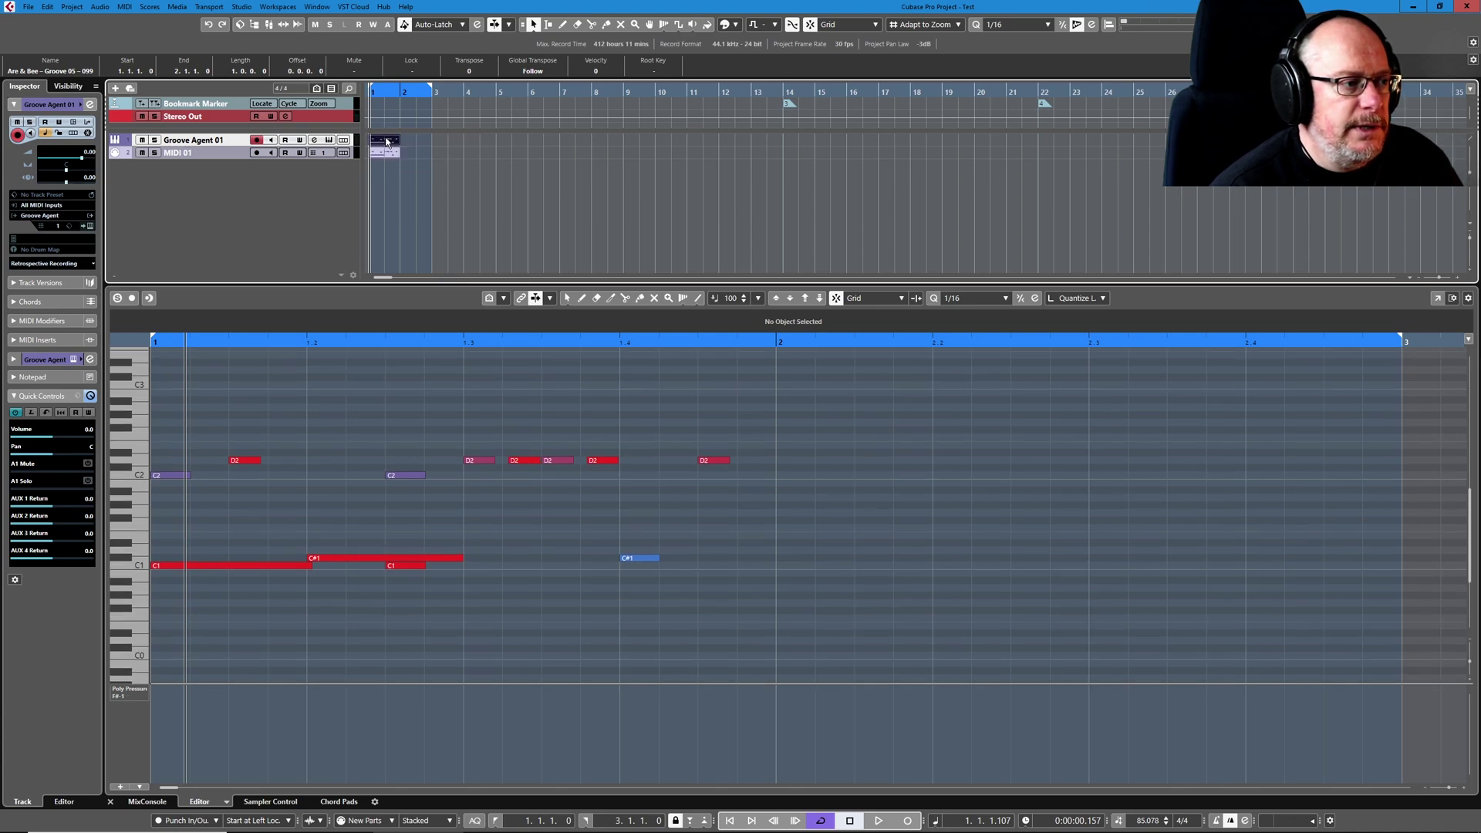
pyautogui.click(387, 153)
pyautogui.click(528, 459)
pyautogui.click(608, 462)
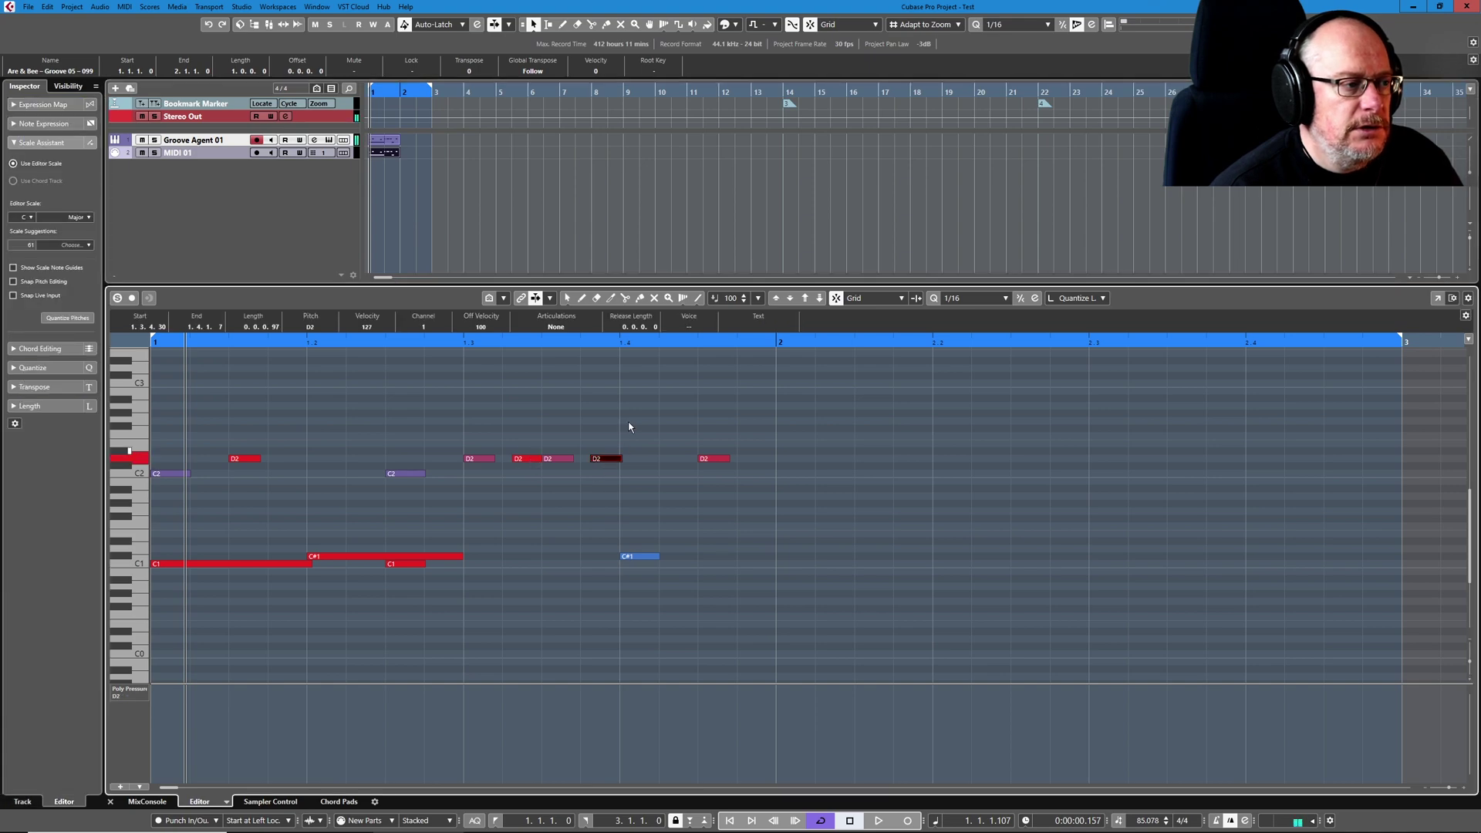
# Toggle between the Groove Agent 01 and MIDI 01 parts again, then reopen Groove Agent.
pyautogui.click(387, 142)
pyautogui.click(387, 154)
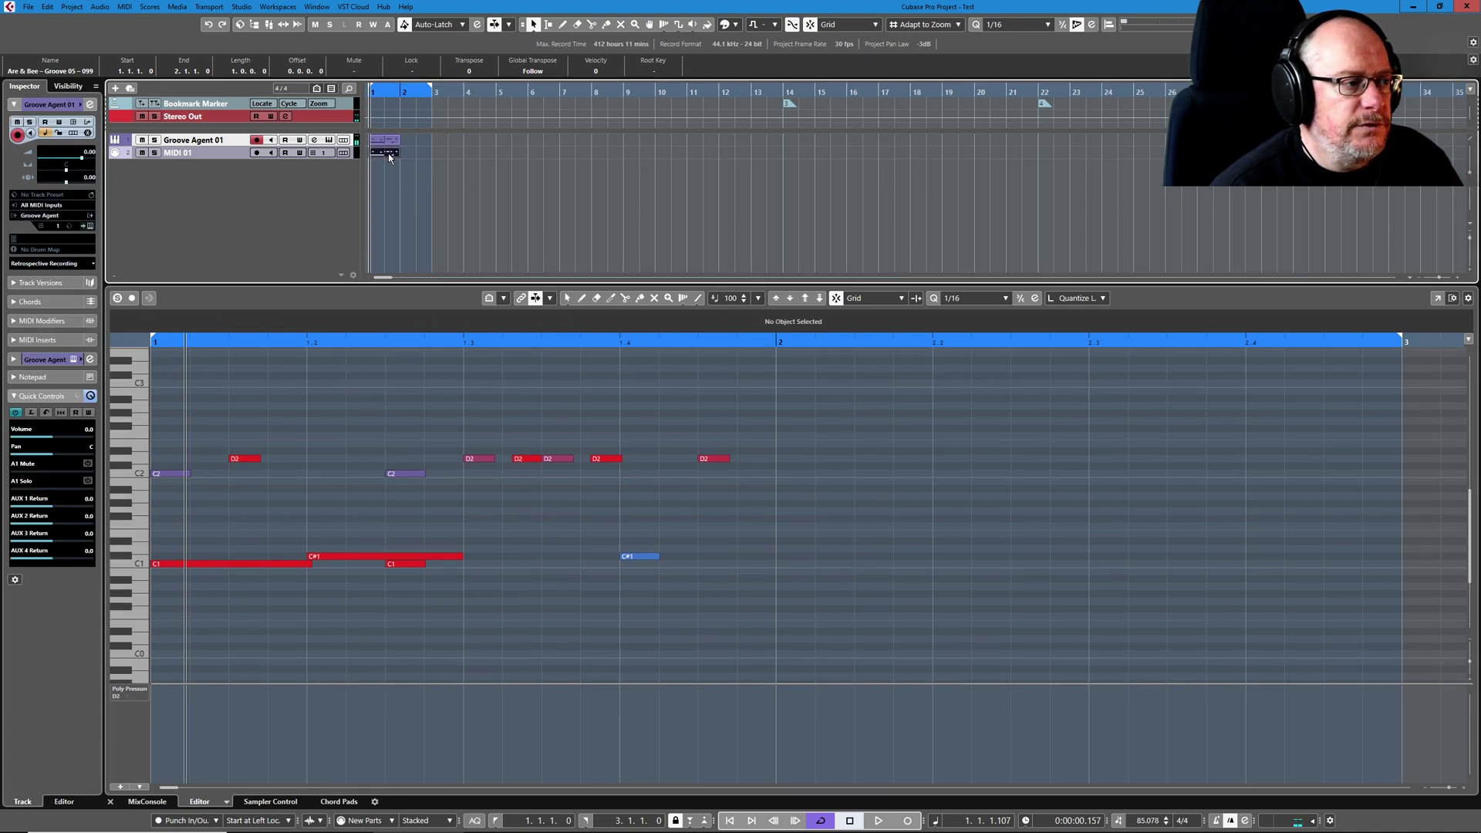
pyautogui.click(390, 141)
pyautogui.click(390, 154)
pyautogui.click(391, 141)
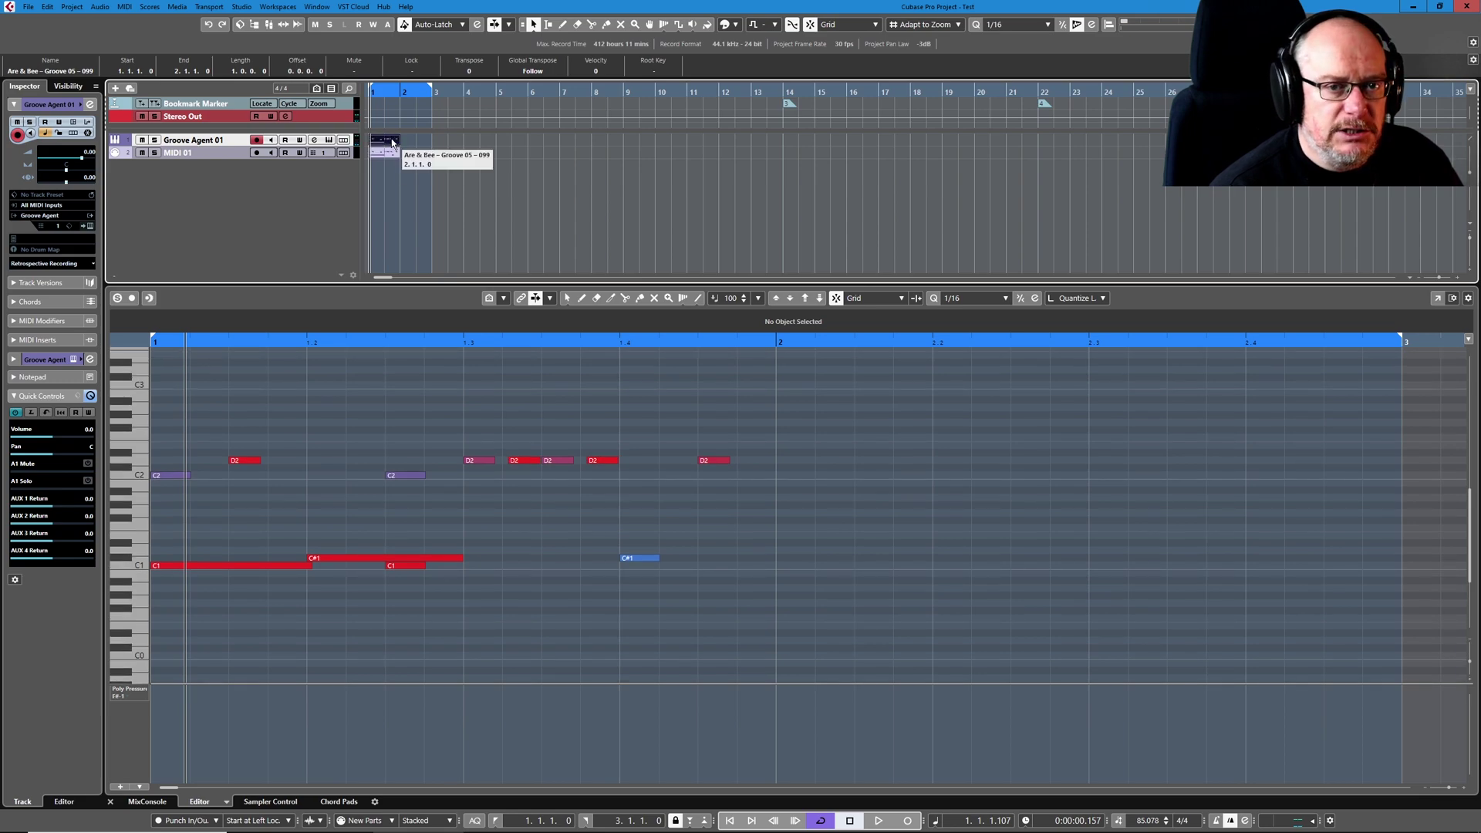
pyautogui.click(330, 140)
# Set the Groove 05 quantize grid to 1/4 and Quantize to 100 % while playing, then stop.
pyautogui.click(467, 425)
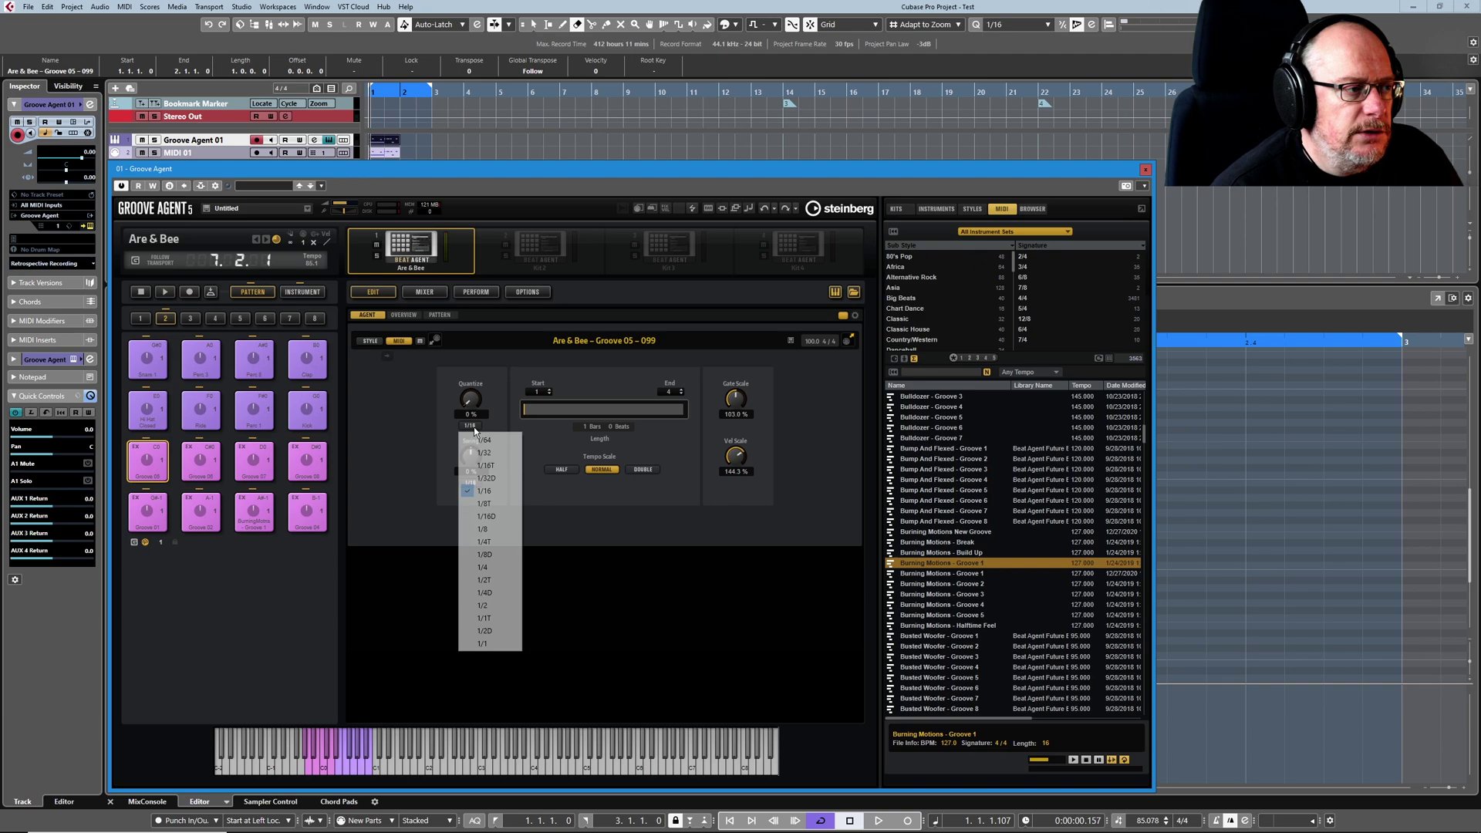
pyautogui.click(492, 568)
pyautogui.moveTo(470, 397); pyautogui.dragTo(464, 320)
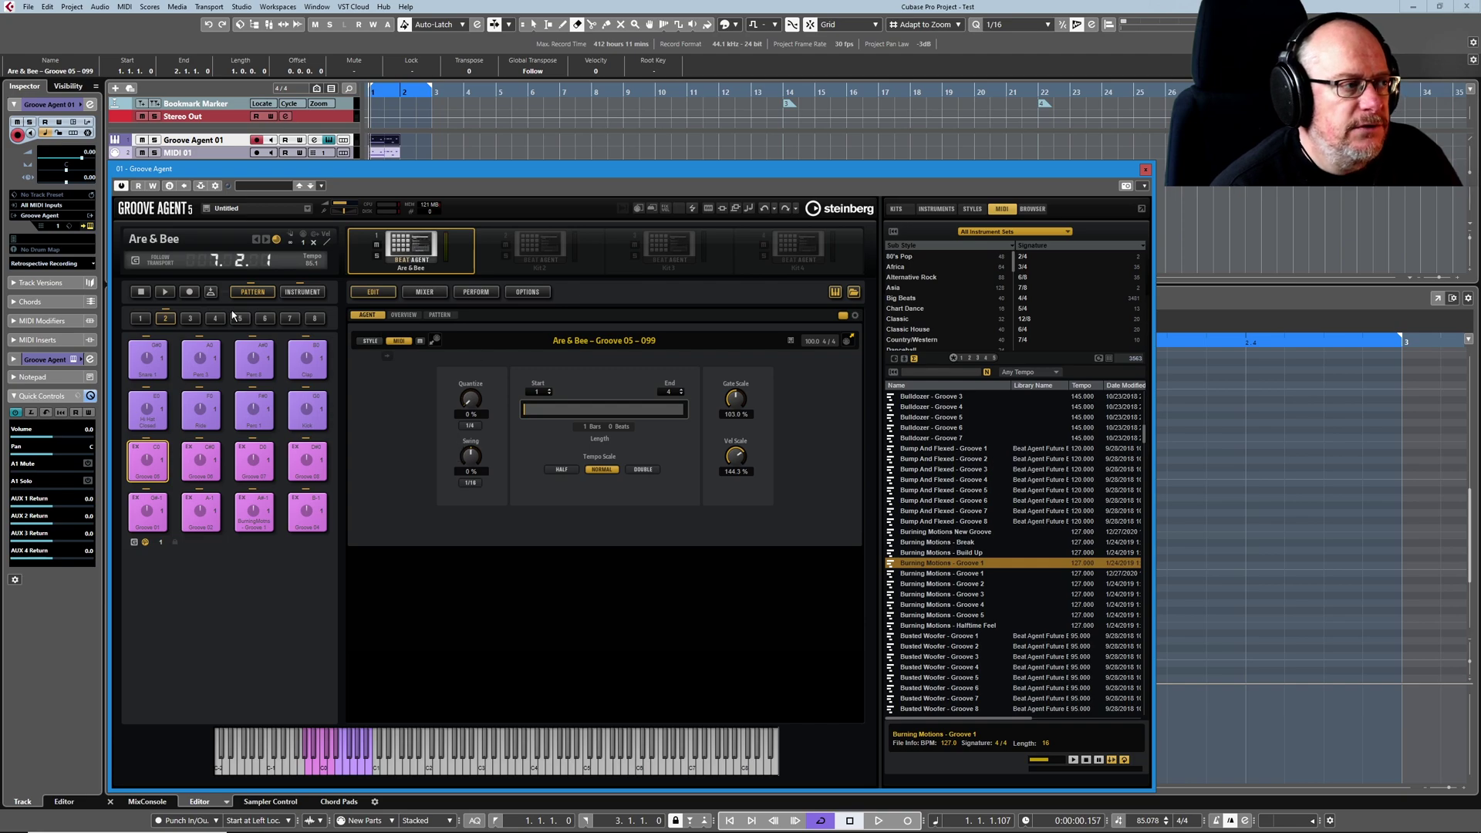
pyautogui.click(165, 291)
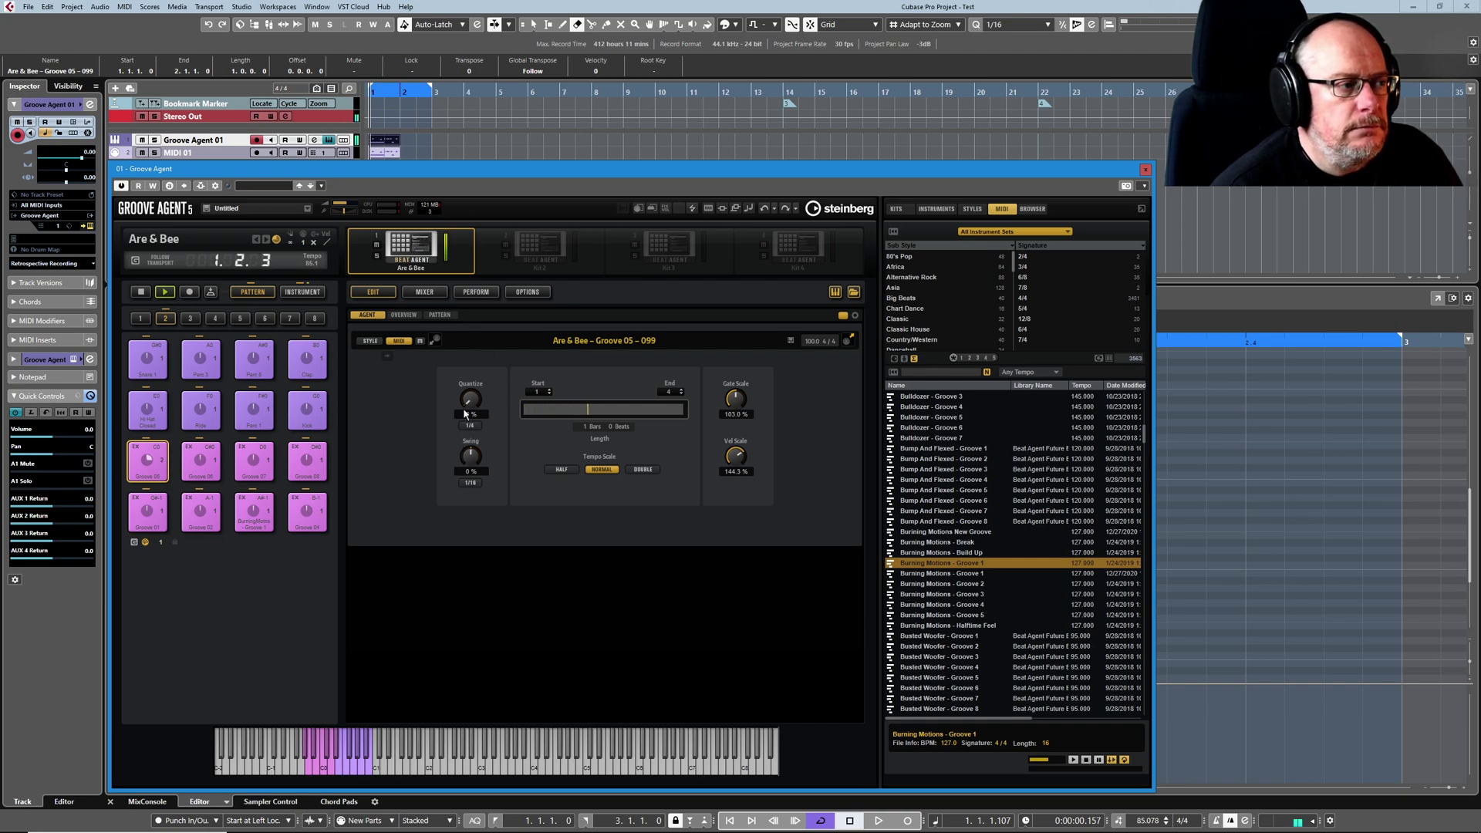
pyautogui.moveTo(472, 405); pyautogui.dragTo(474, 322)
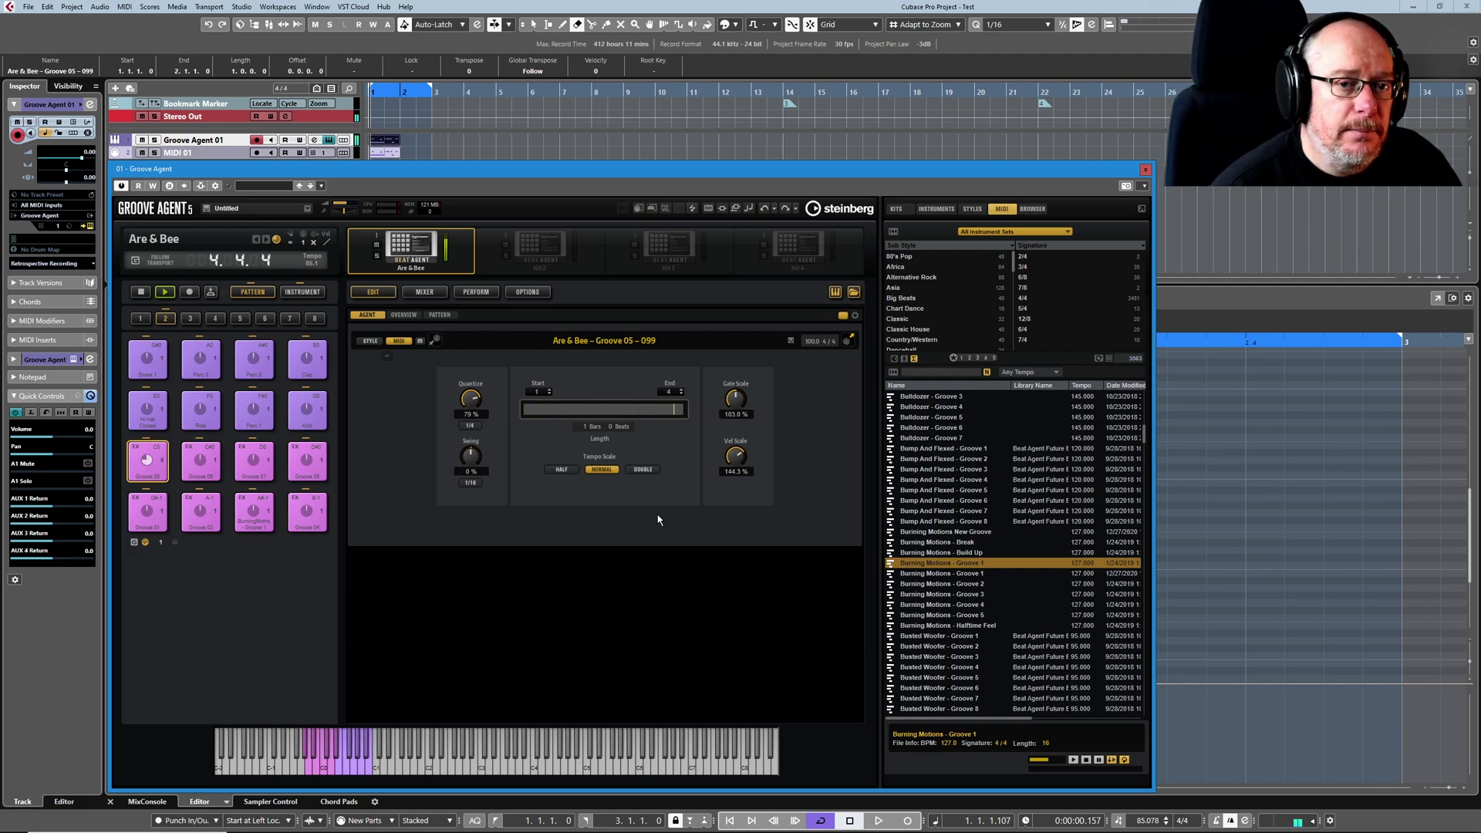
pyautogui.moveTo(475, 396); pyautogui.dragTo(472, 374)
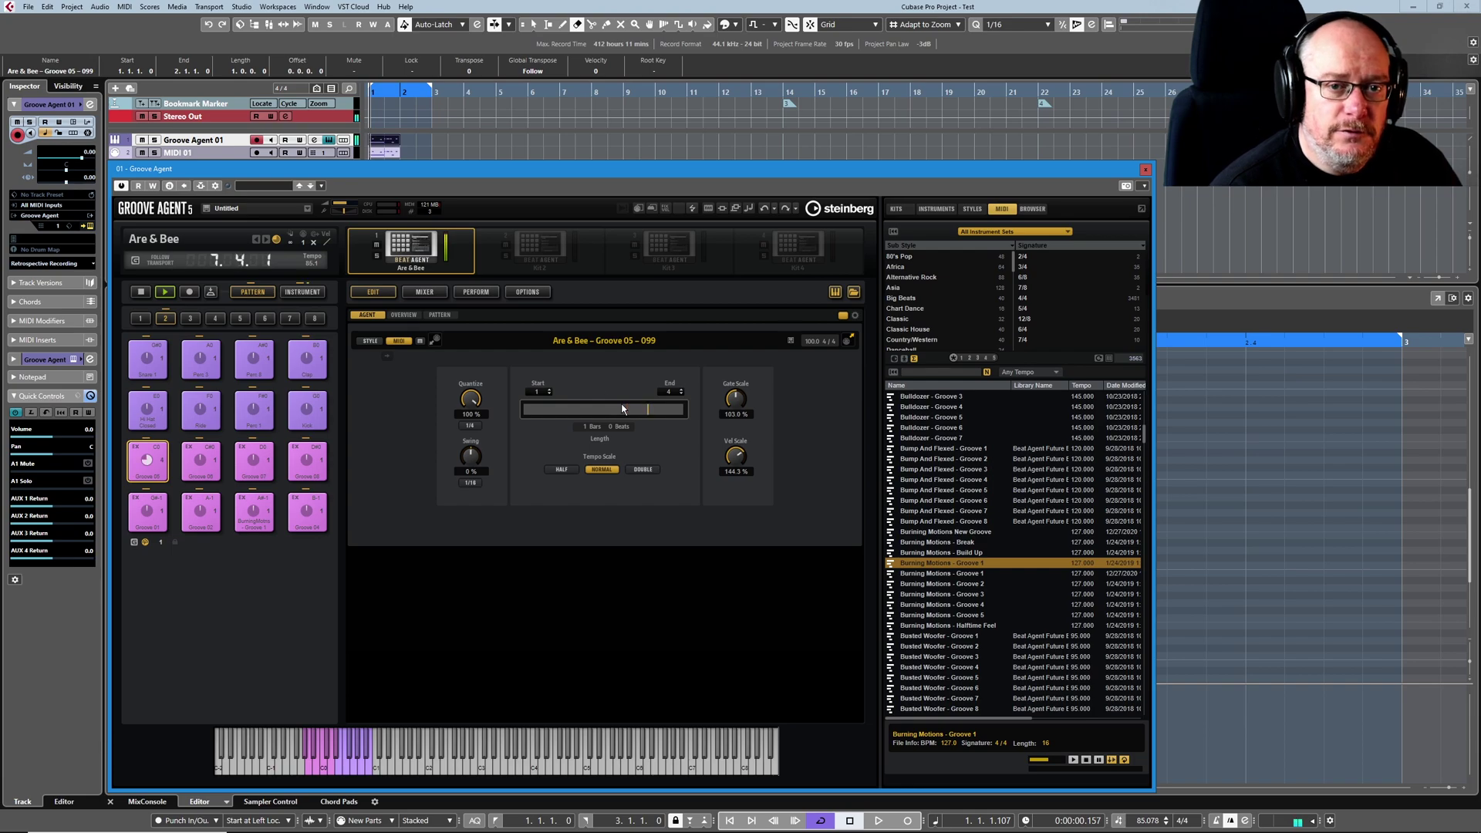
pyautogui.click(146, 294)
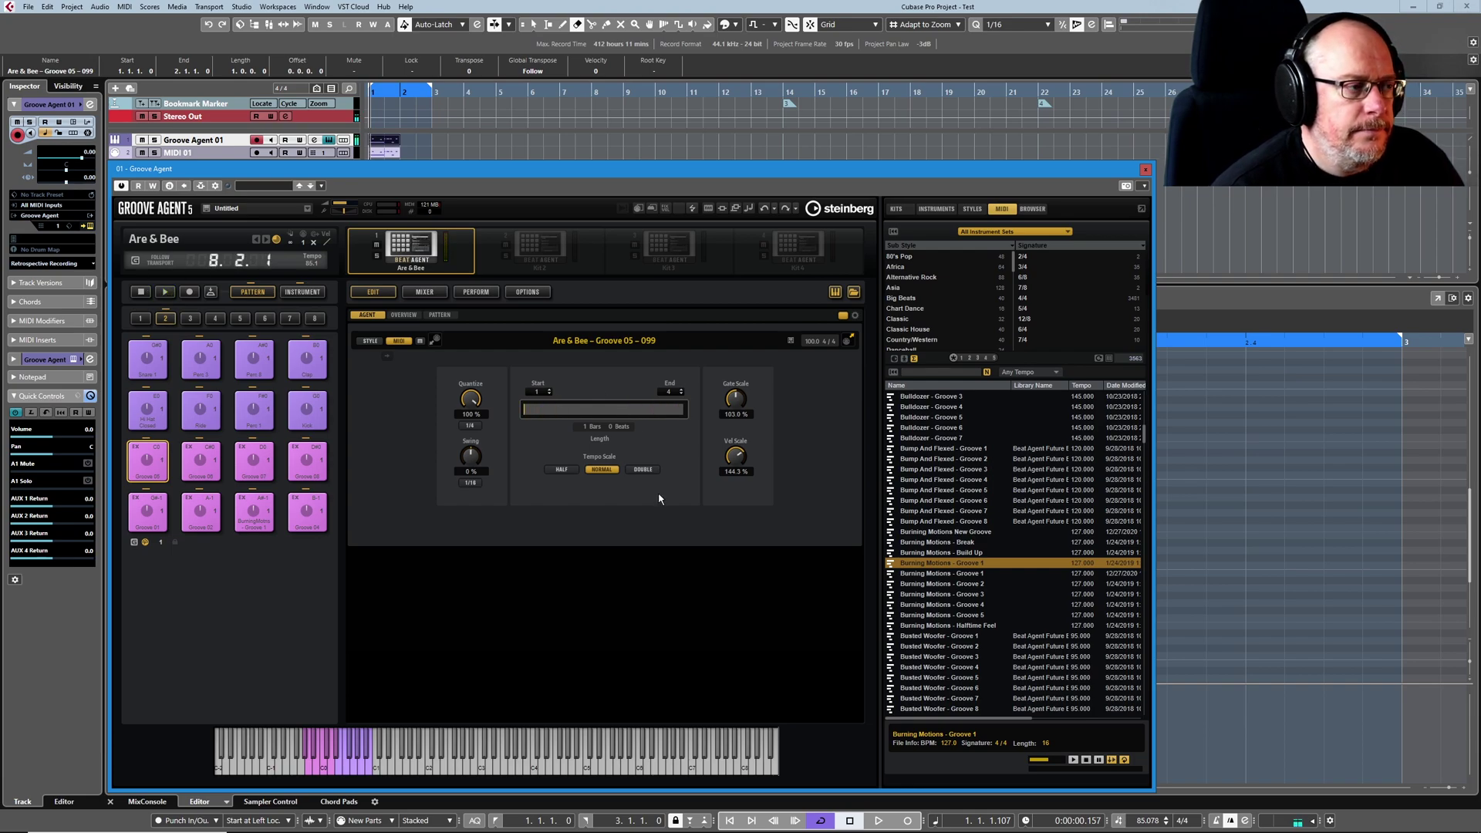
# Drop Quantize to 0 % and switch the Groove 05 pad's pattern off and back on.
pyautogui.moveTo(470, 398); pyautogui.dragTo(409, 390)
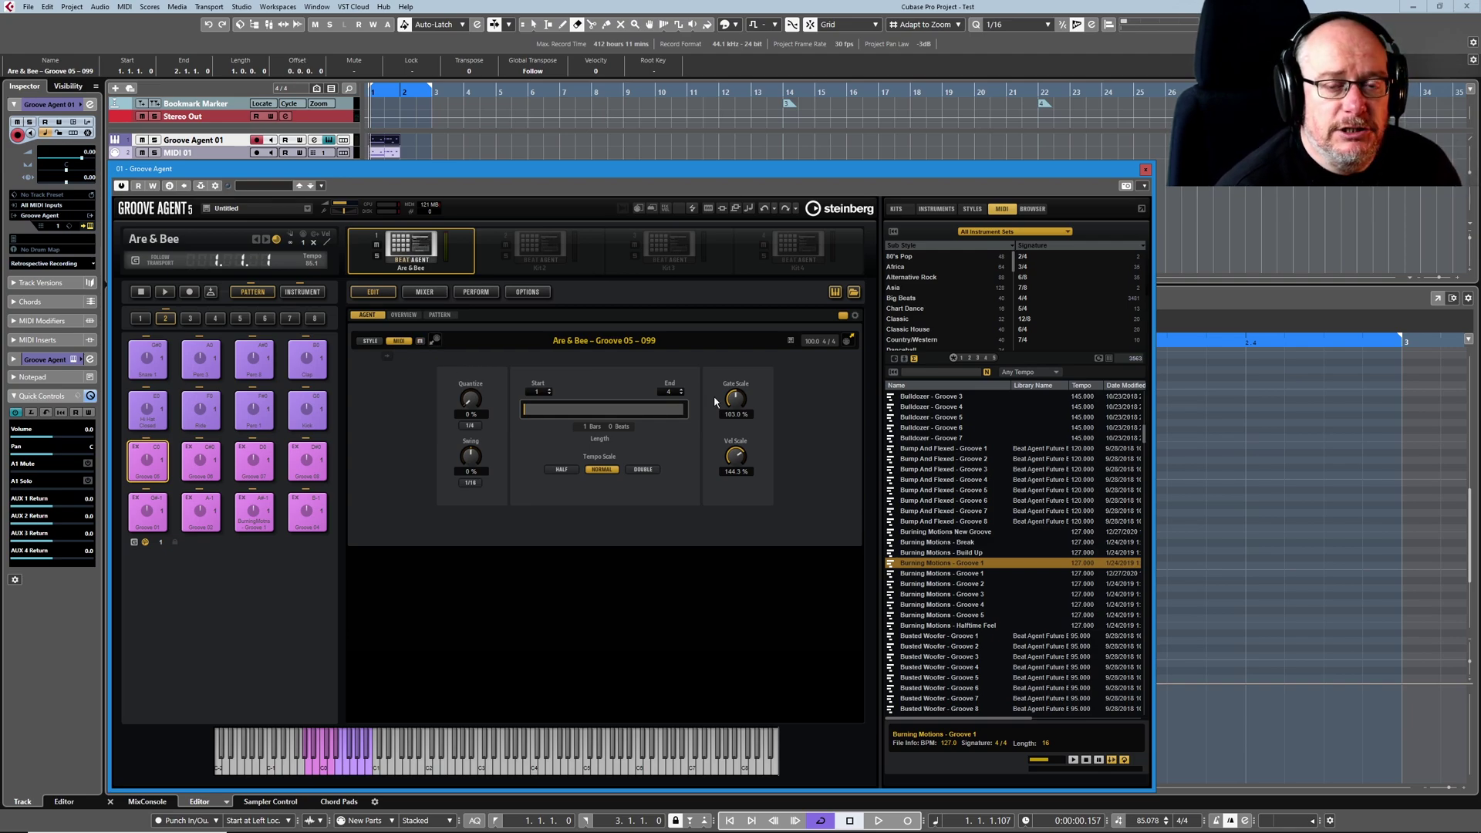
pyautogui.click(842, 318)
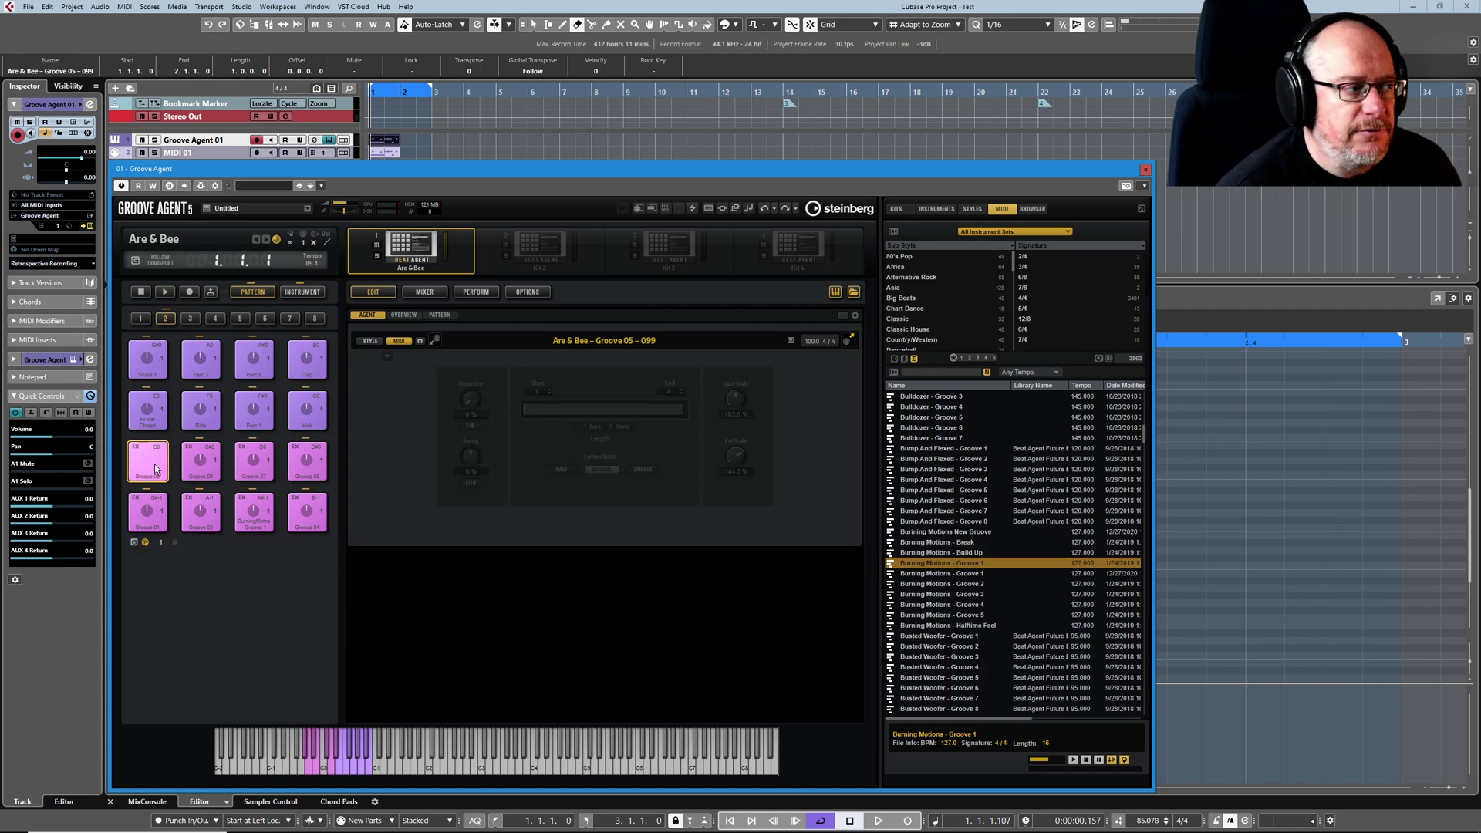
pyautogui.click(844, 316)
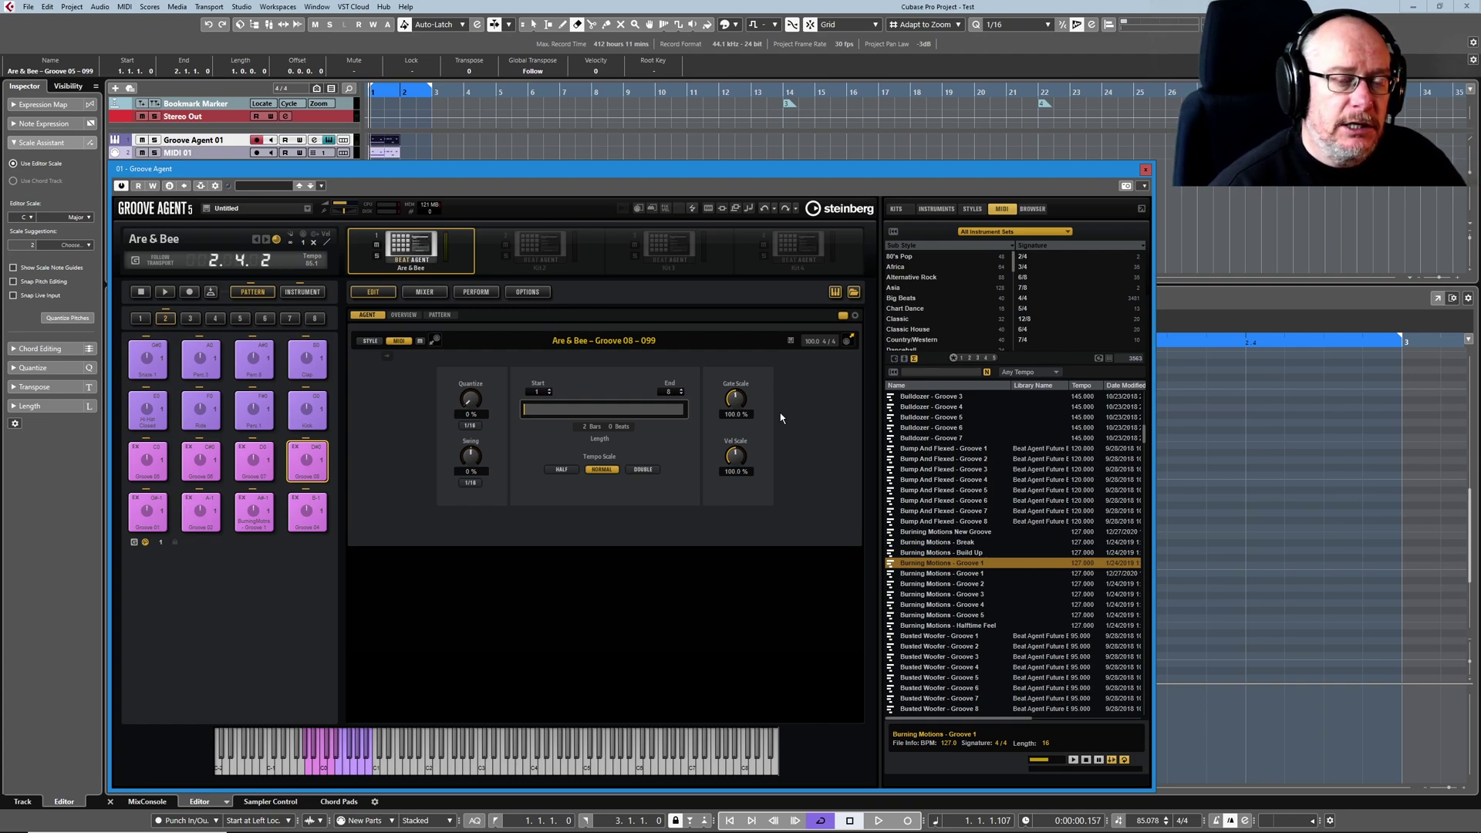
# Show the pad settings and turn Exclusive on for the Groove 07 pad.
pyautogui.click(855, 316)
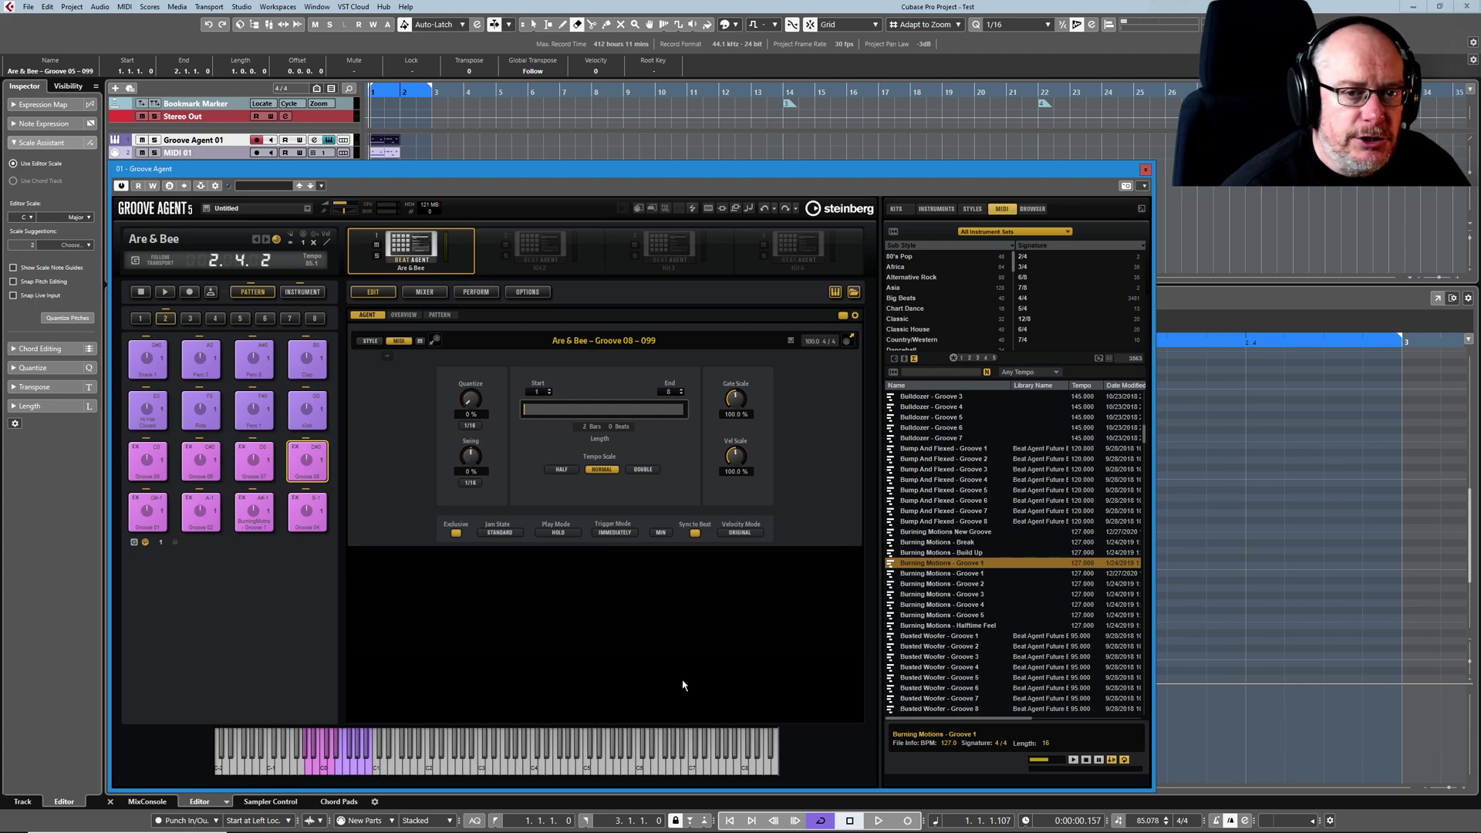
pyautogui.click(456, 533)
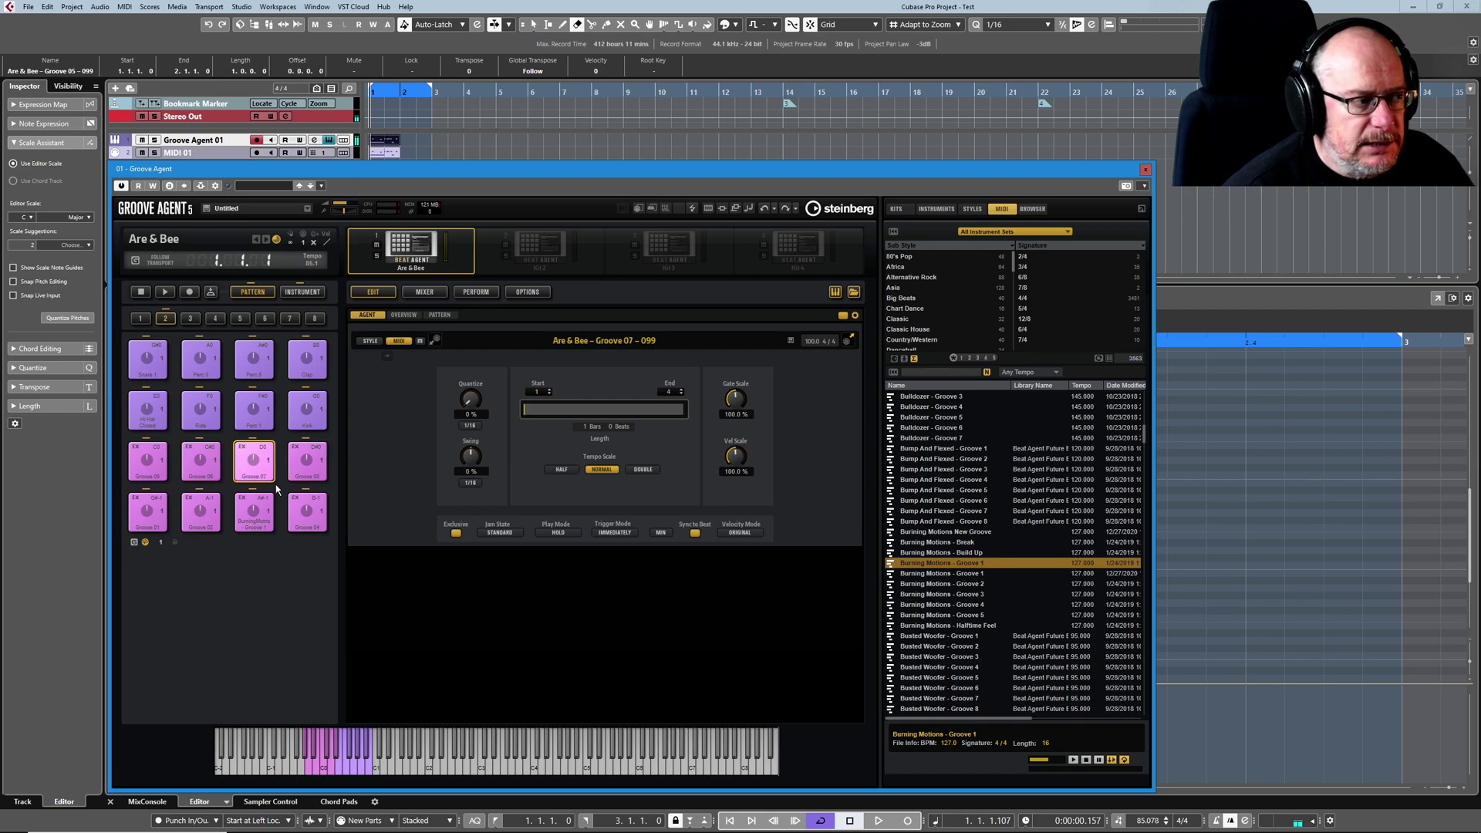
pyautogui.click(456, 533)
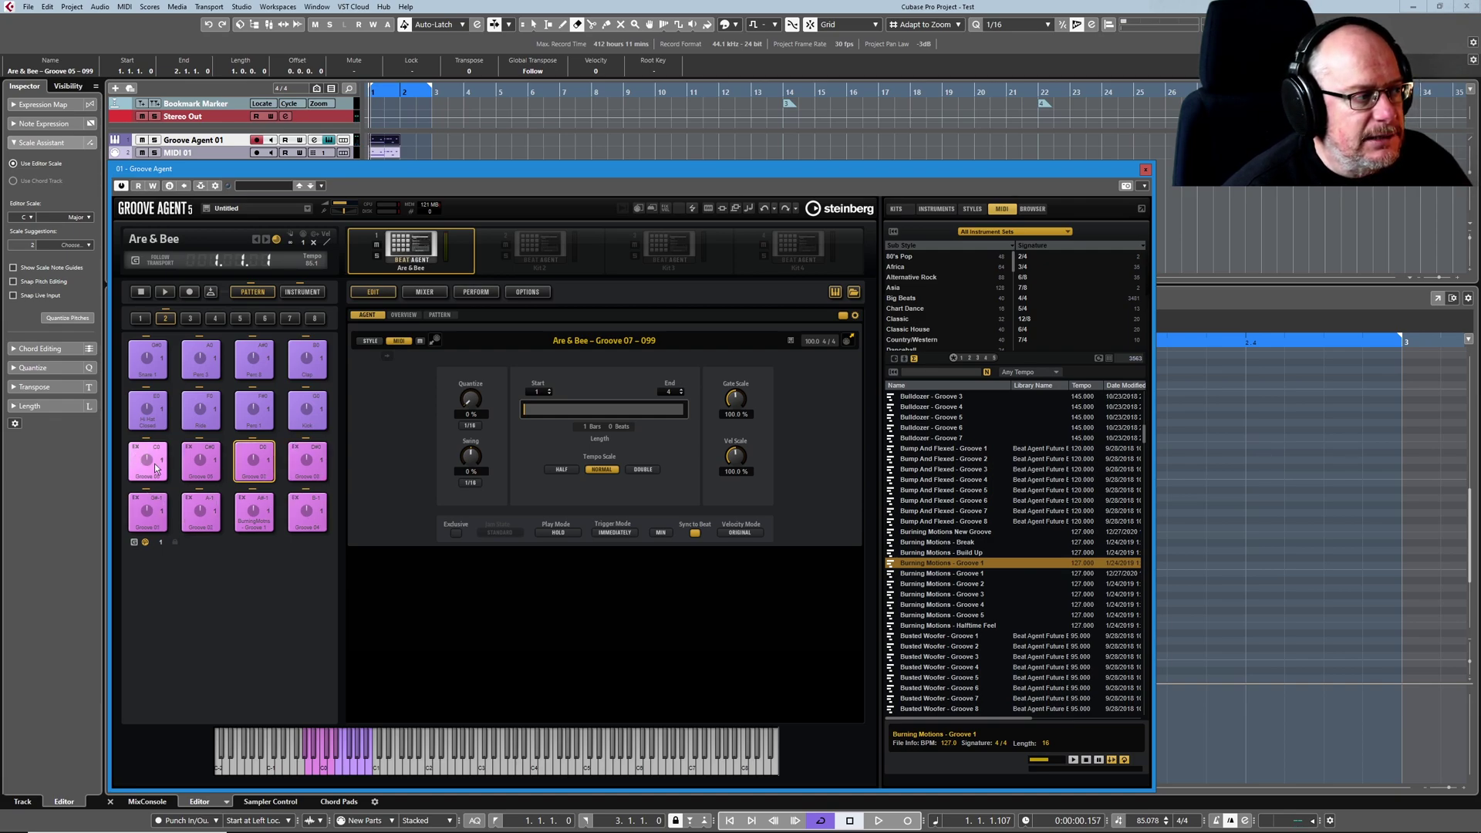
pyautogui.click(459, 533)
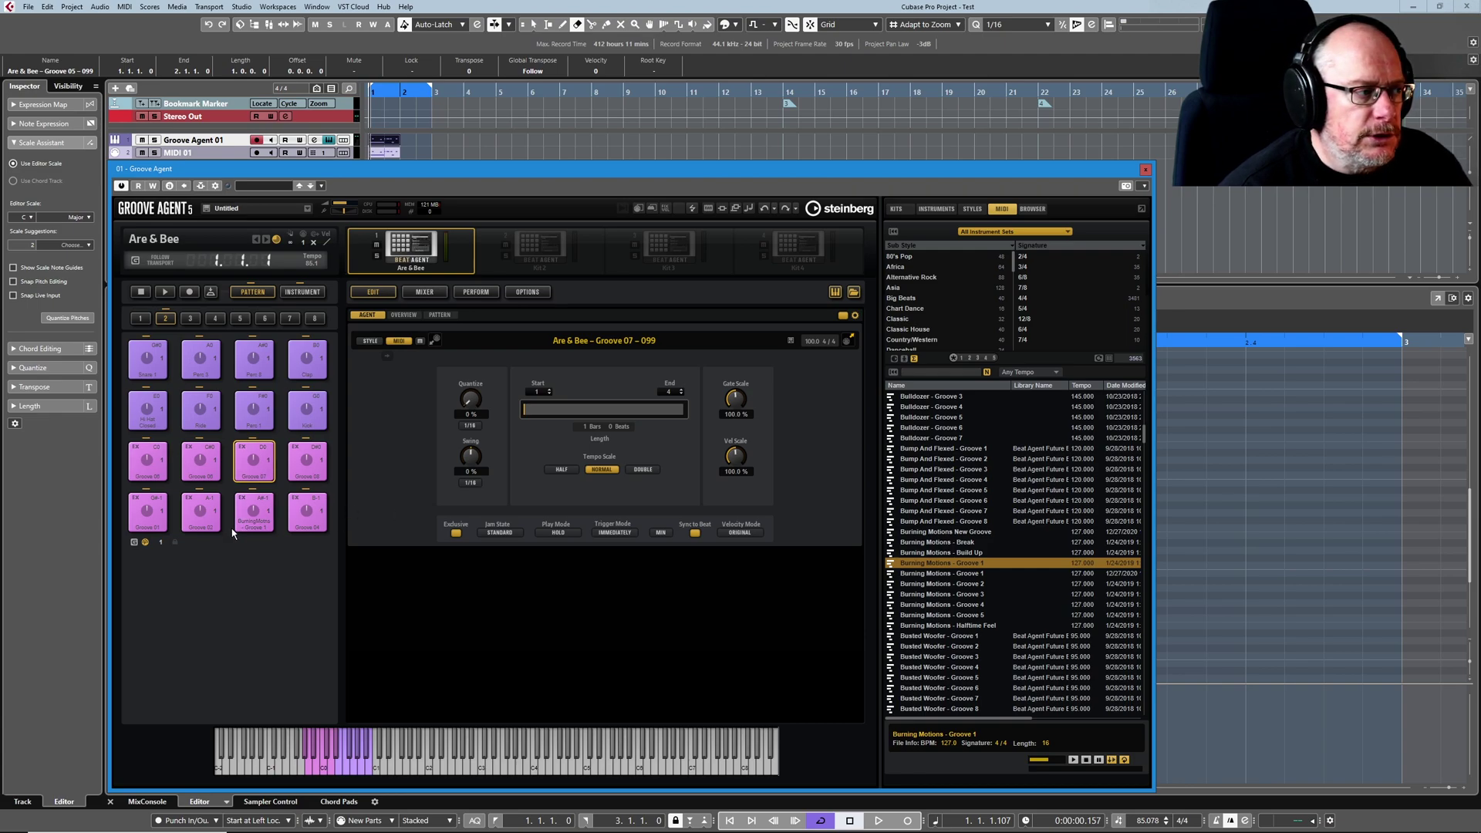
# Select the Groove 02 pad, then select and trigger the Groove 08 pattern.
pyautogui.click(202, 513)
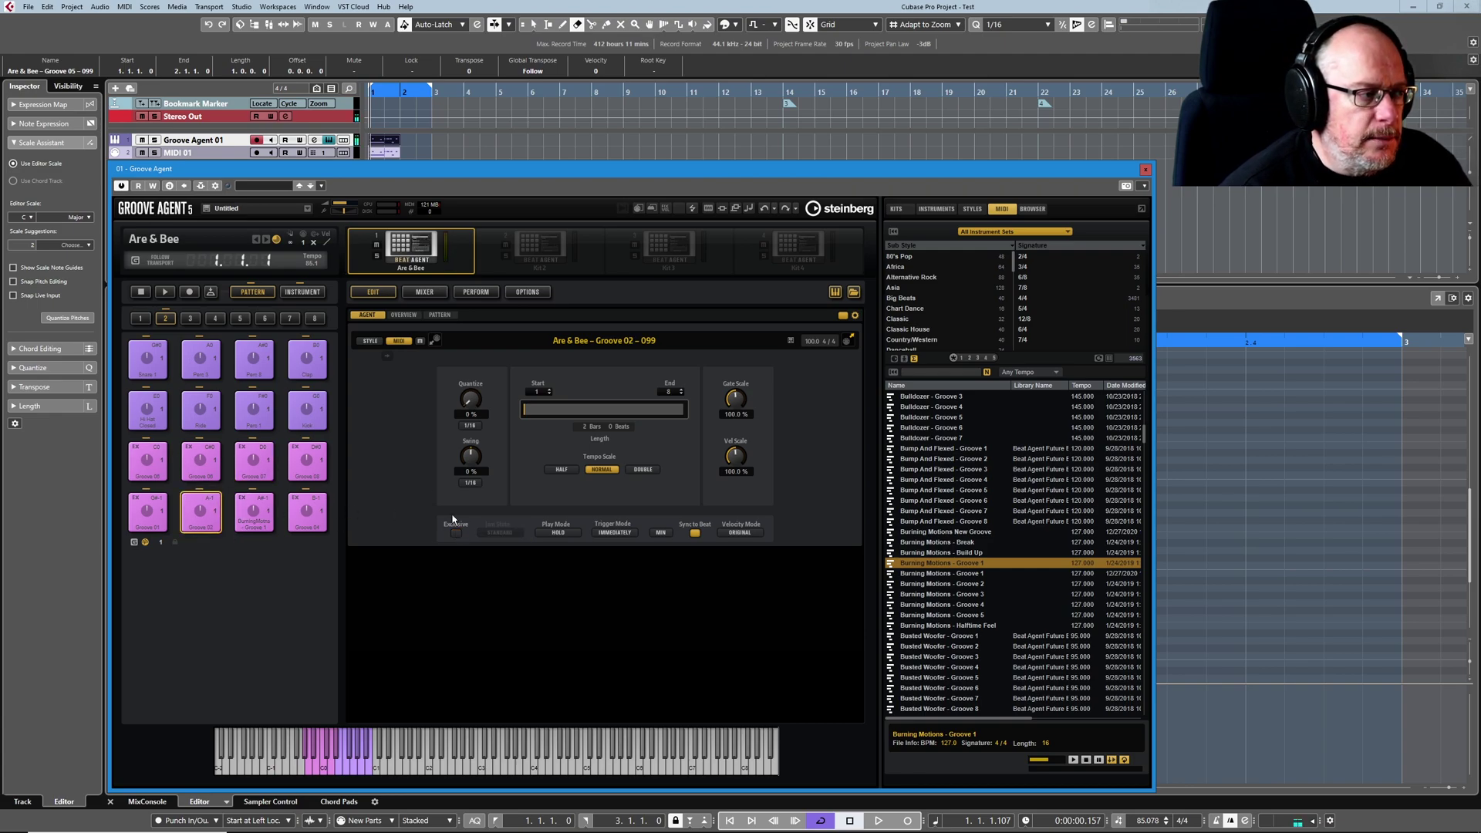
pyautogui.click(302, 457)
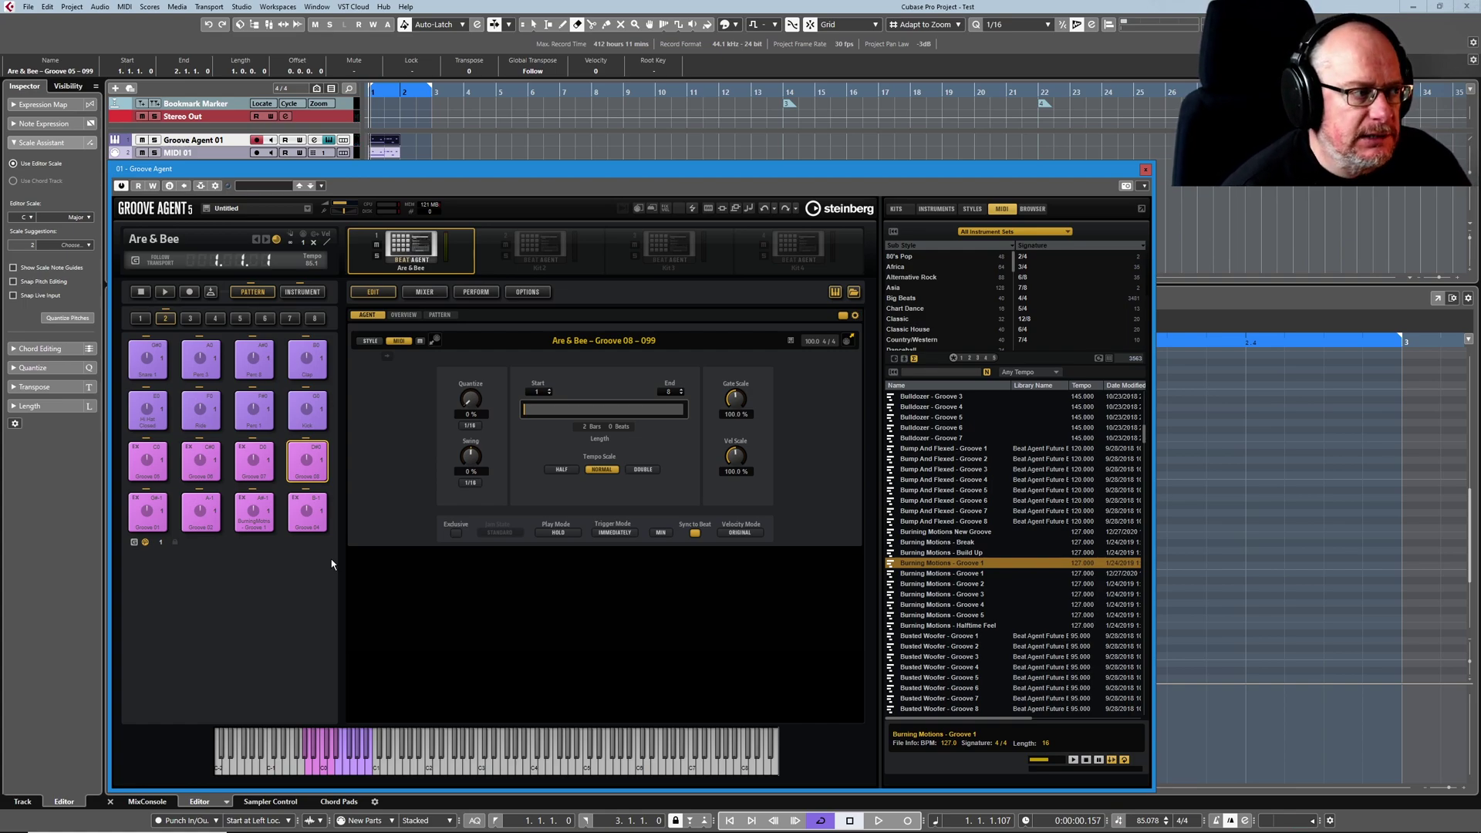
pyautogui.click(315, 456)
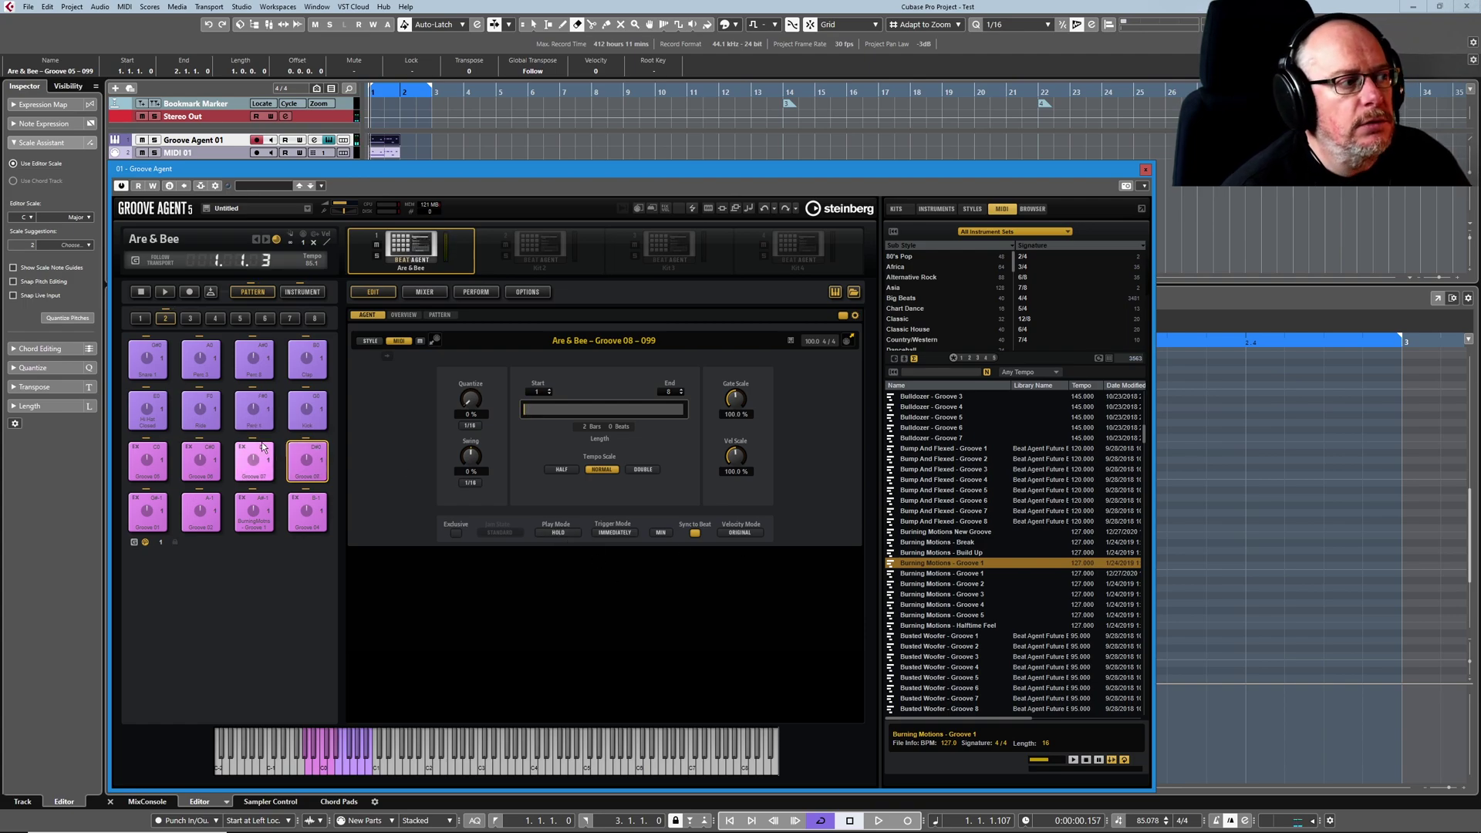
pyautogui.click(307, 454)
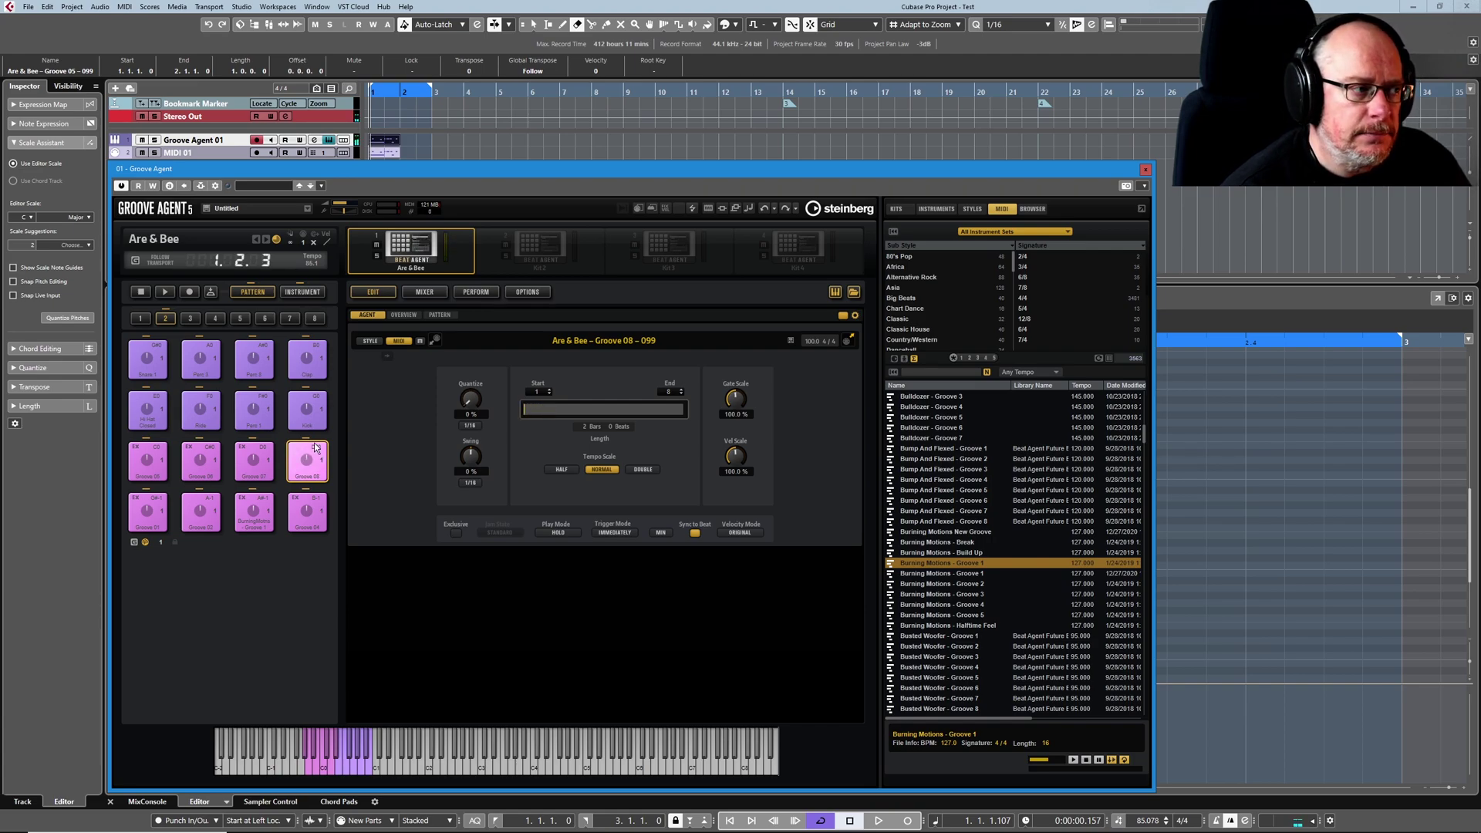
# Set Groove 08 to Toggle play mode and trigger it on and off.
pyautogui.click(559, 532)
pyautogui.click(576, 560)
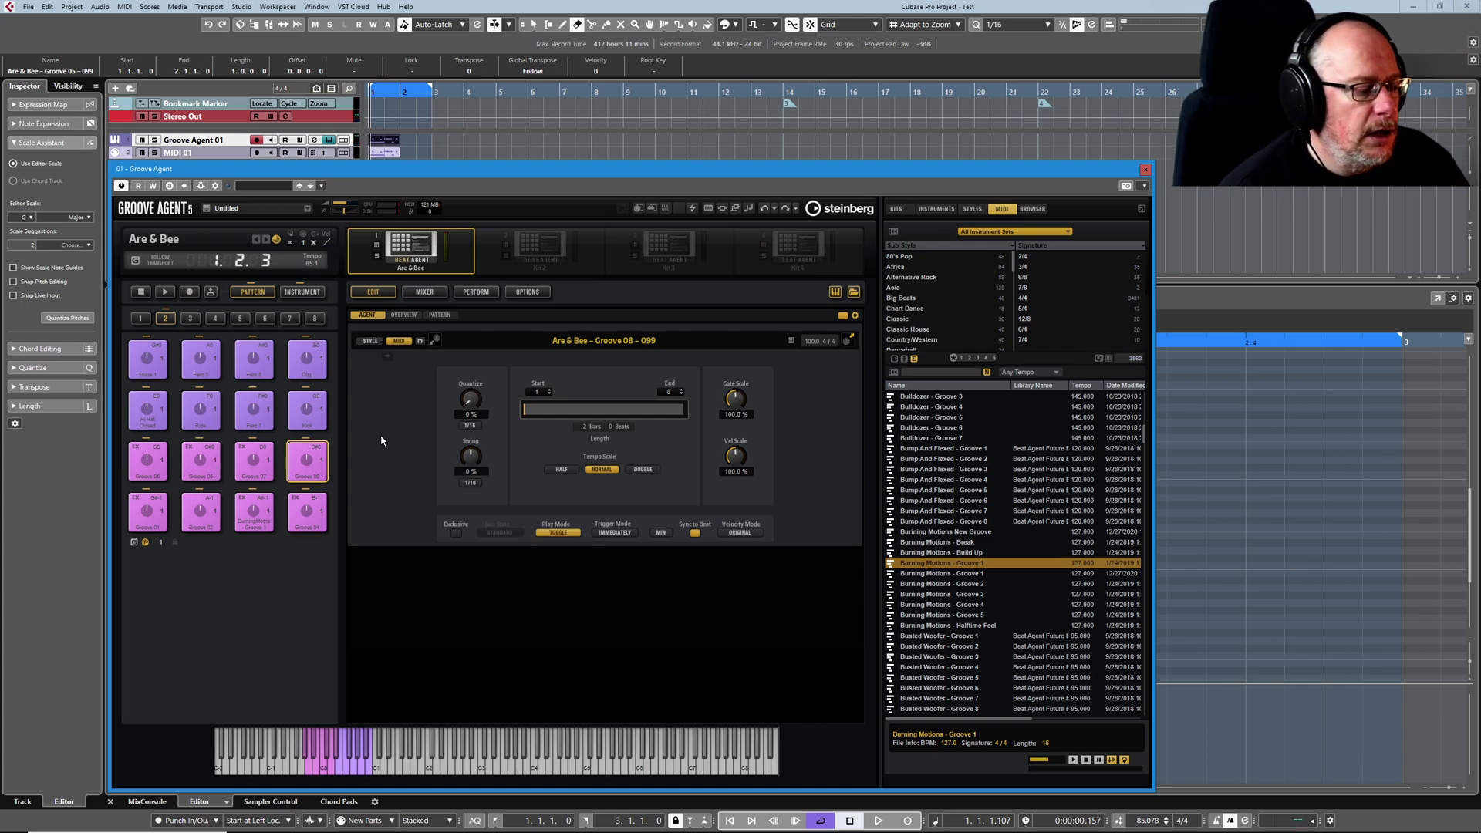
pyautogui.click(325, 475)
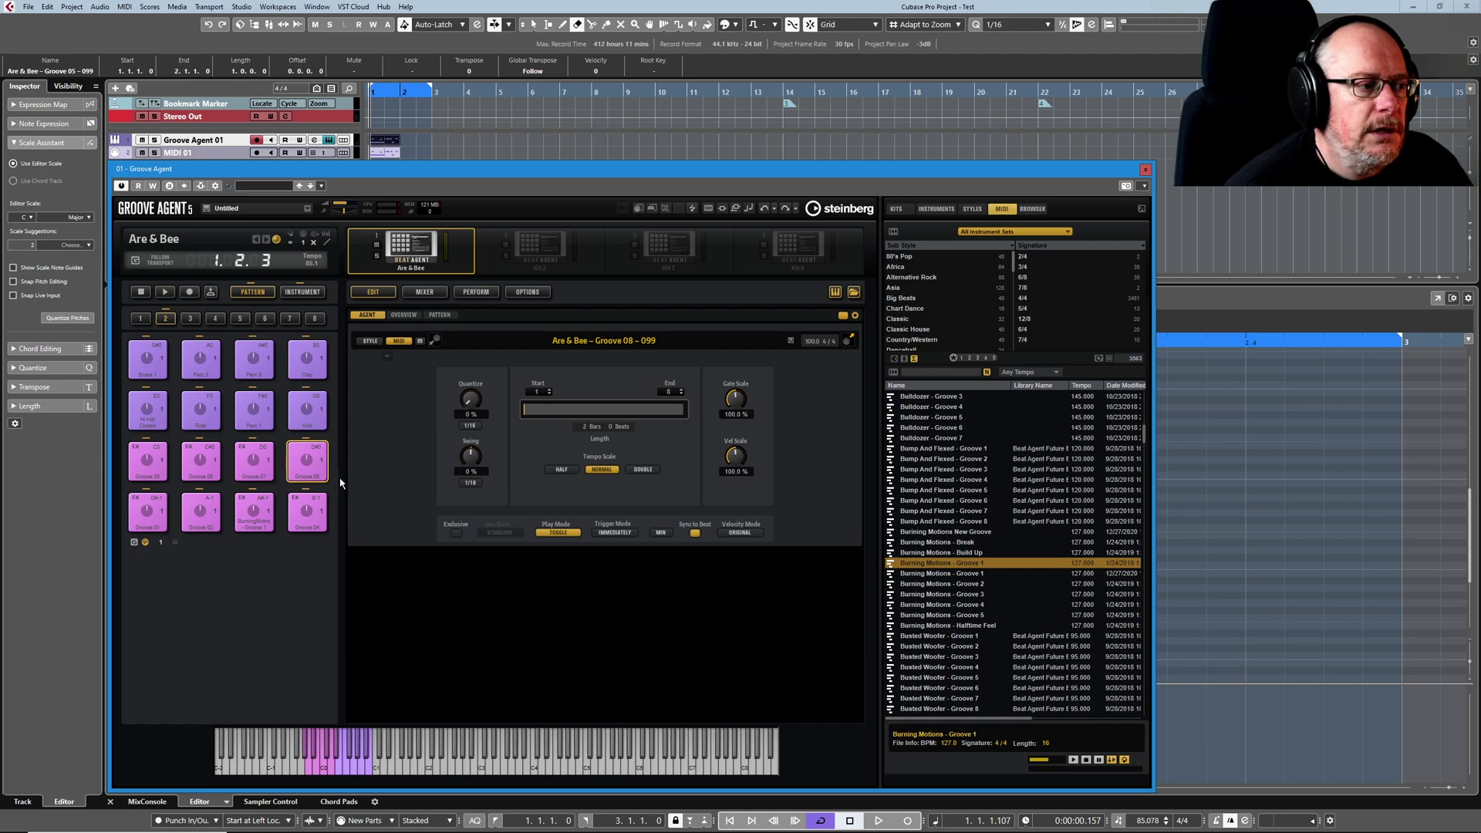
pyautogui.click(310, 463)
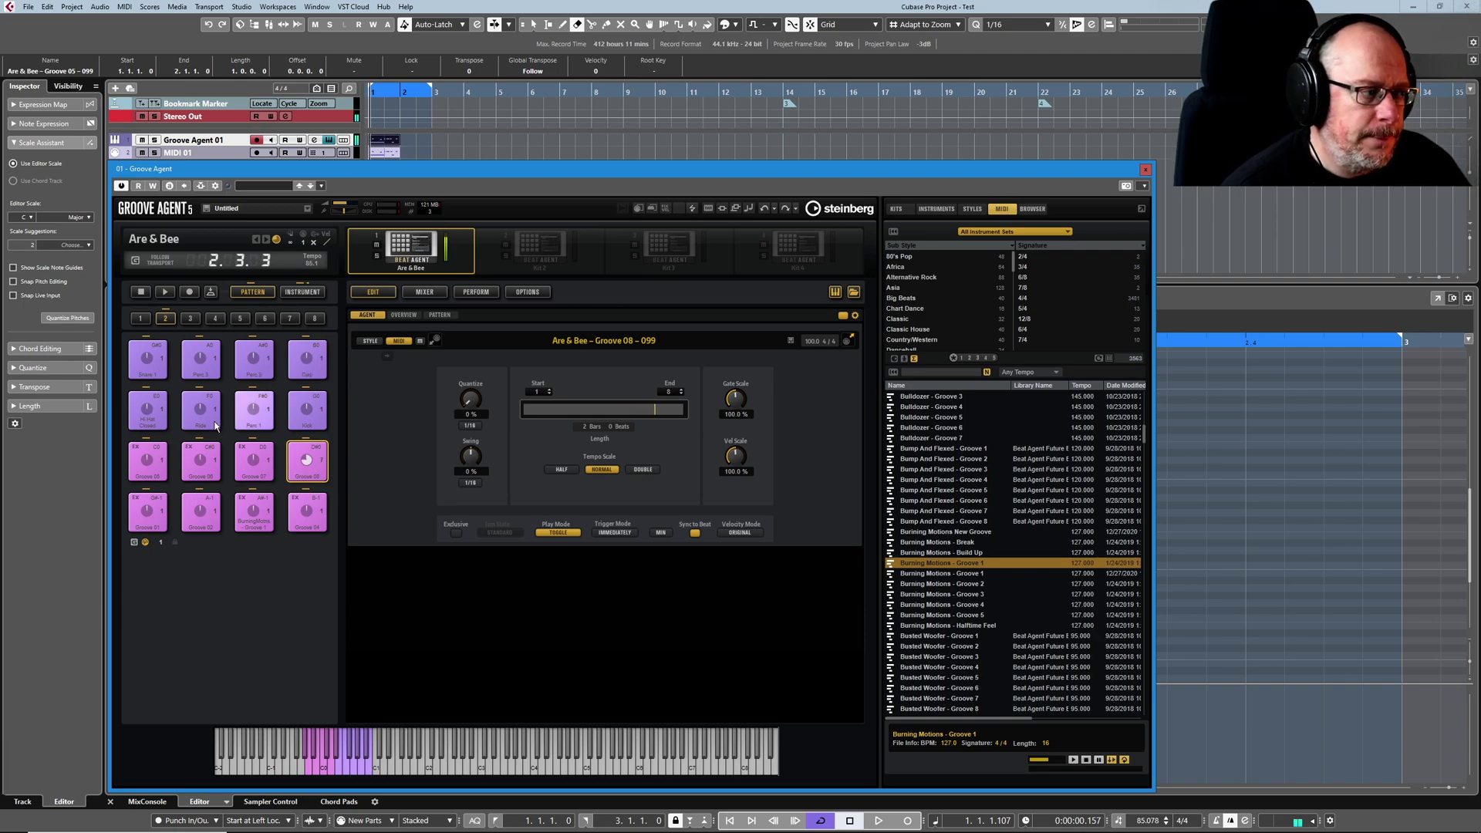
# Set Groove 02 to Toggle play mode, trigger it on and off, and enable Sync to Beat.
pyautogui.click(203, 509)
pyautogui.click(557, 532)
pyautogui.click(579, 560)
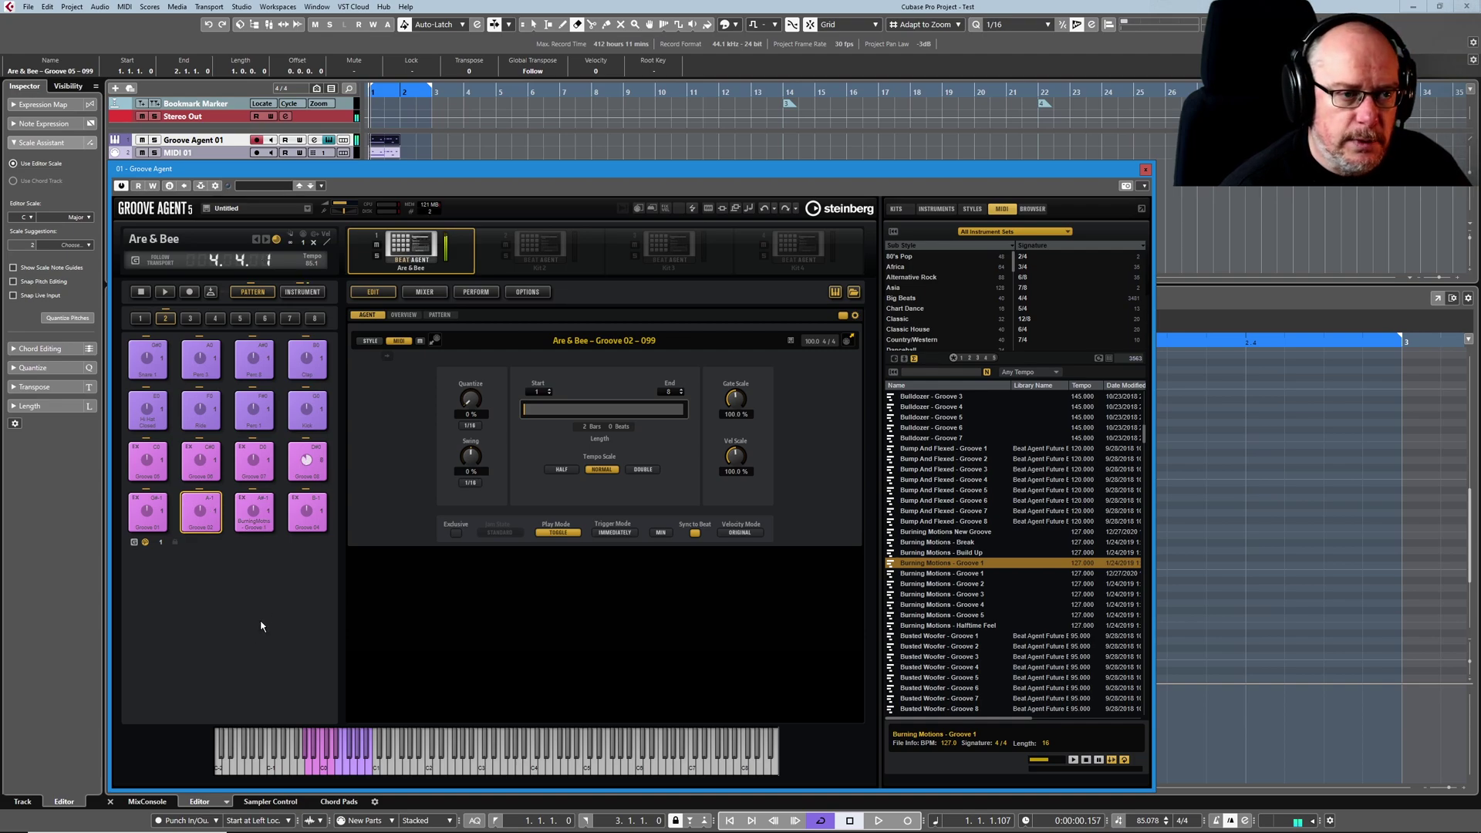
pyautogui.click(207, 505)
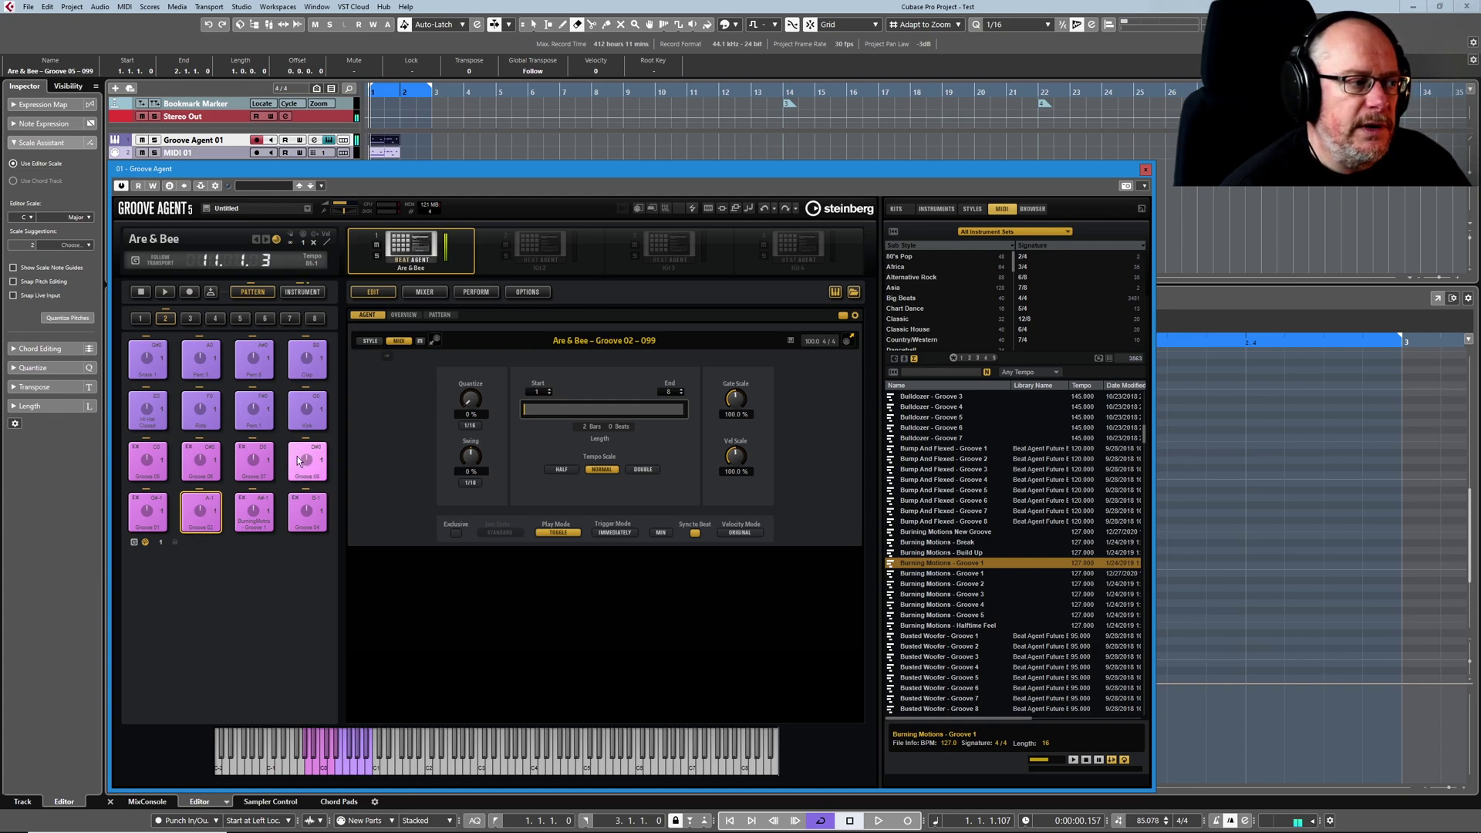
pyautogui.click(206, 507)
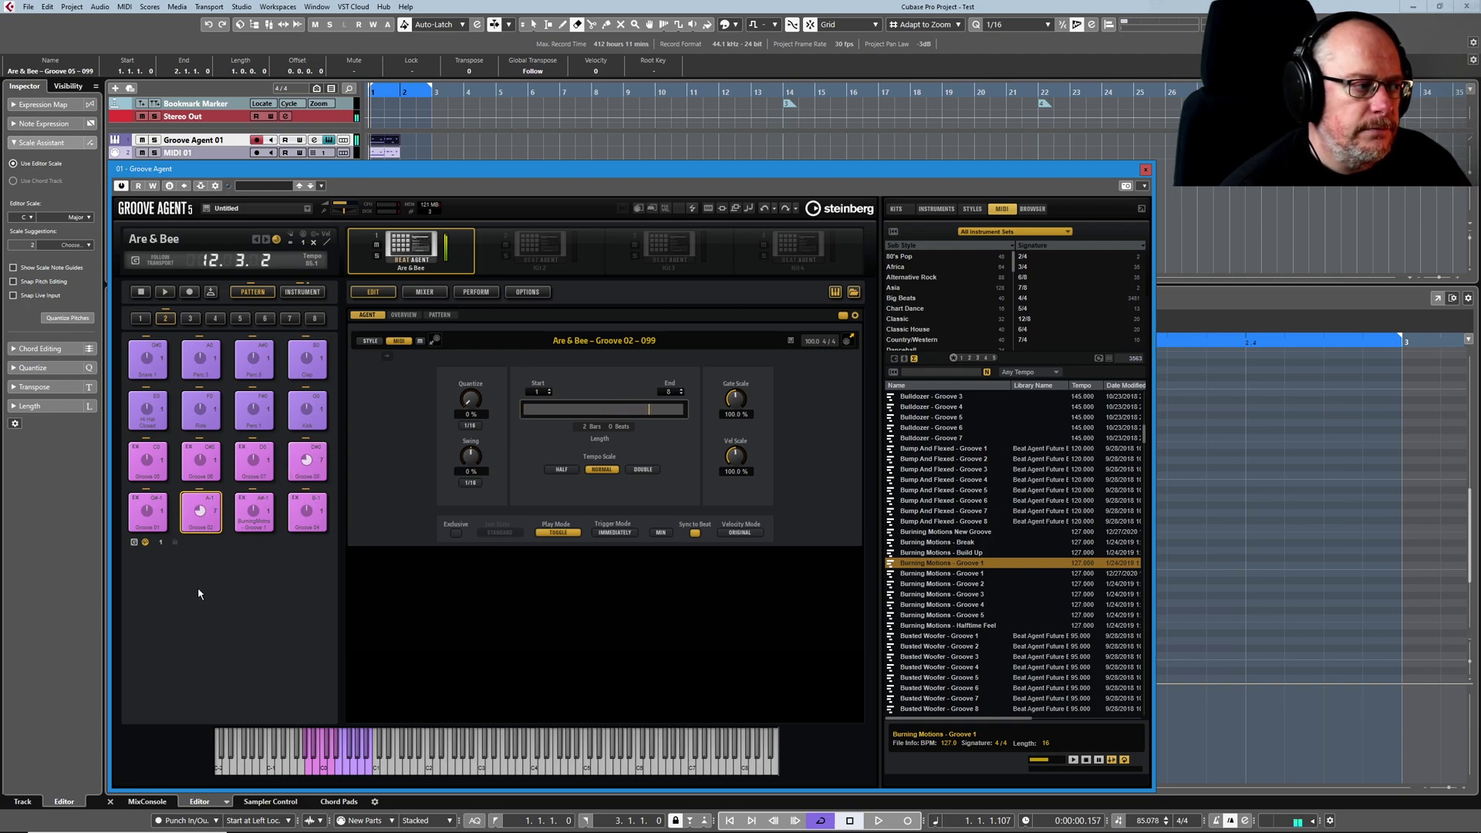
pyautogui.click(695, 532)
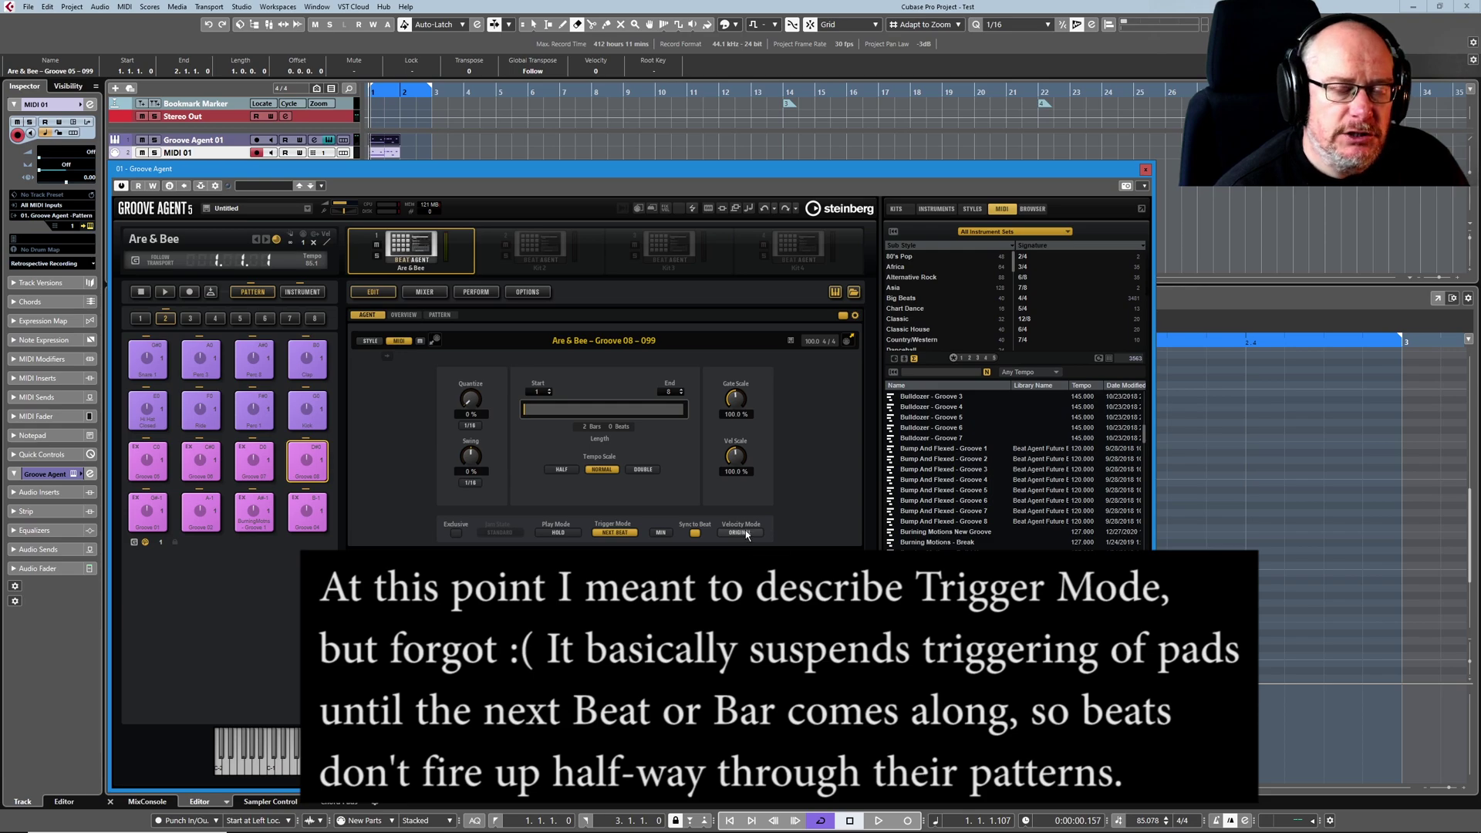
# Start Groove 08 alongside the playing Groove 02, then select the Groove 08 pad.
pyautogui.click(313, 457)
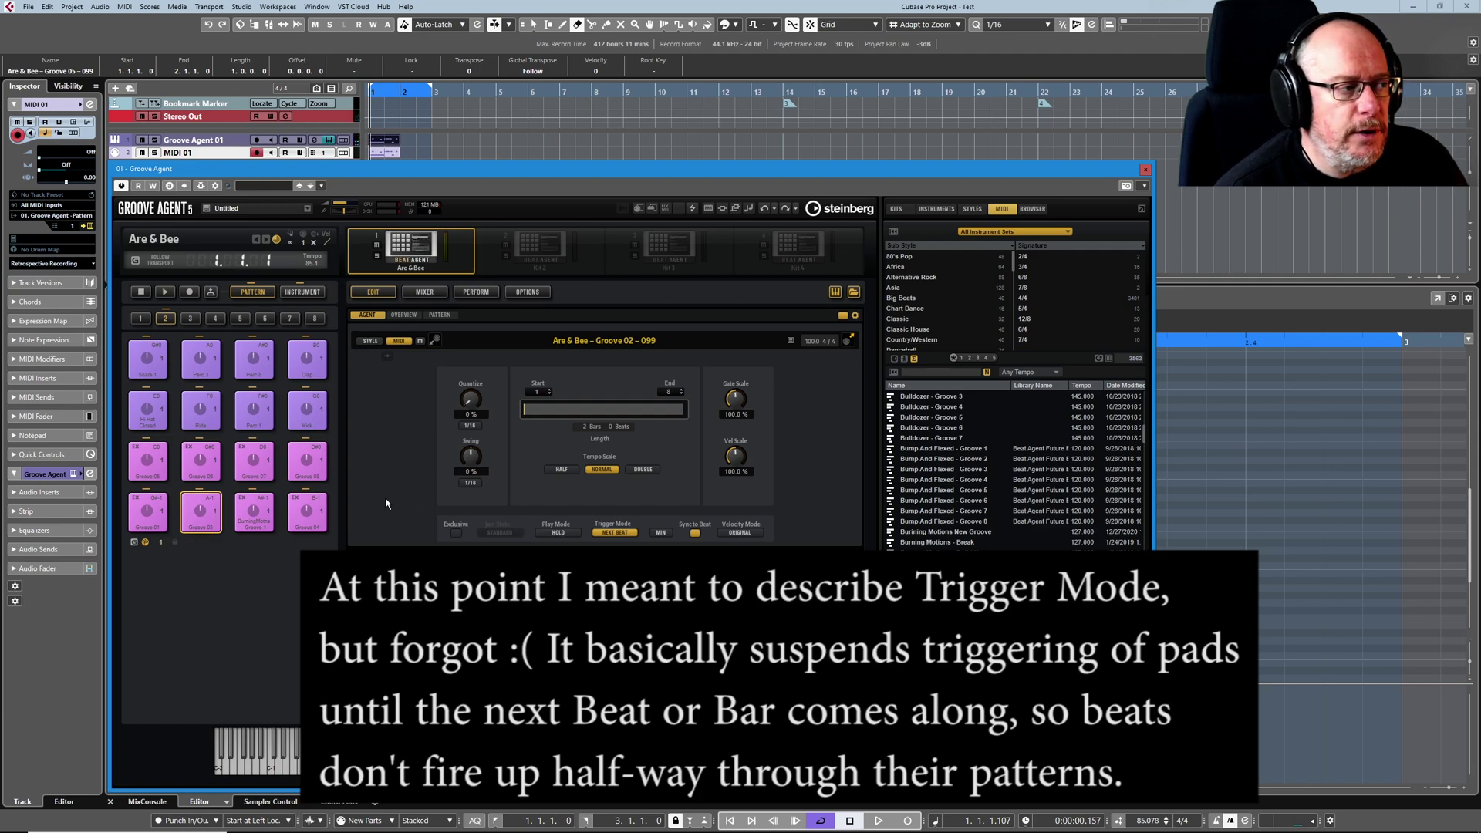
pyautogui.click(317, 467)
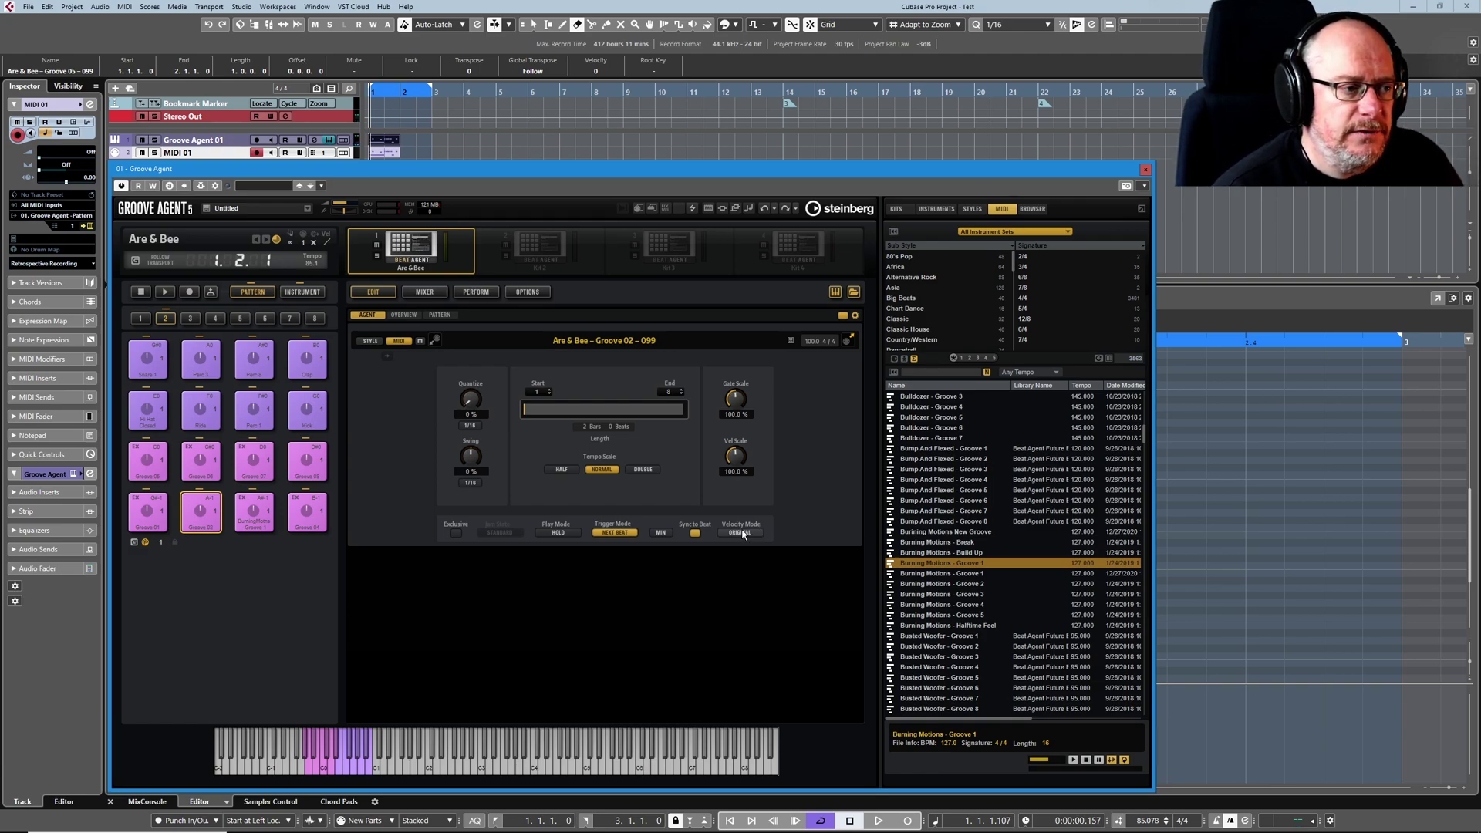
# Set Groove 02 velocity mode to As Played and Groove 08 to Original + As Played.
pyautogui.click(752, 532)
pyautogui.click(750, 560)
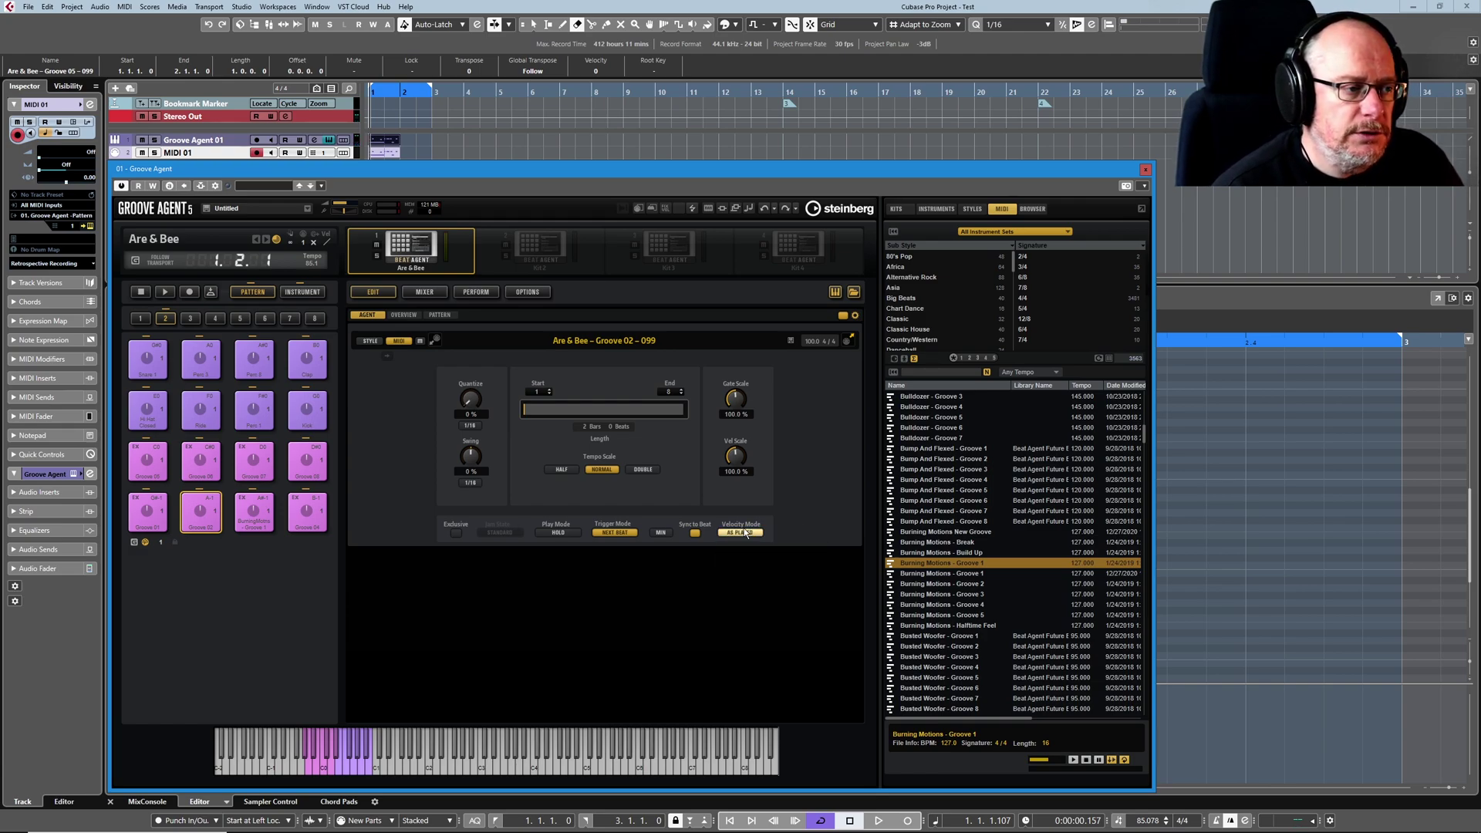
pyautogui.click(310, 464)
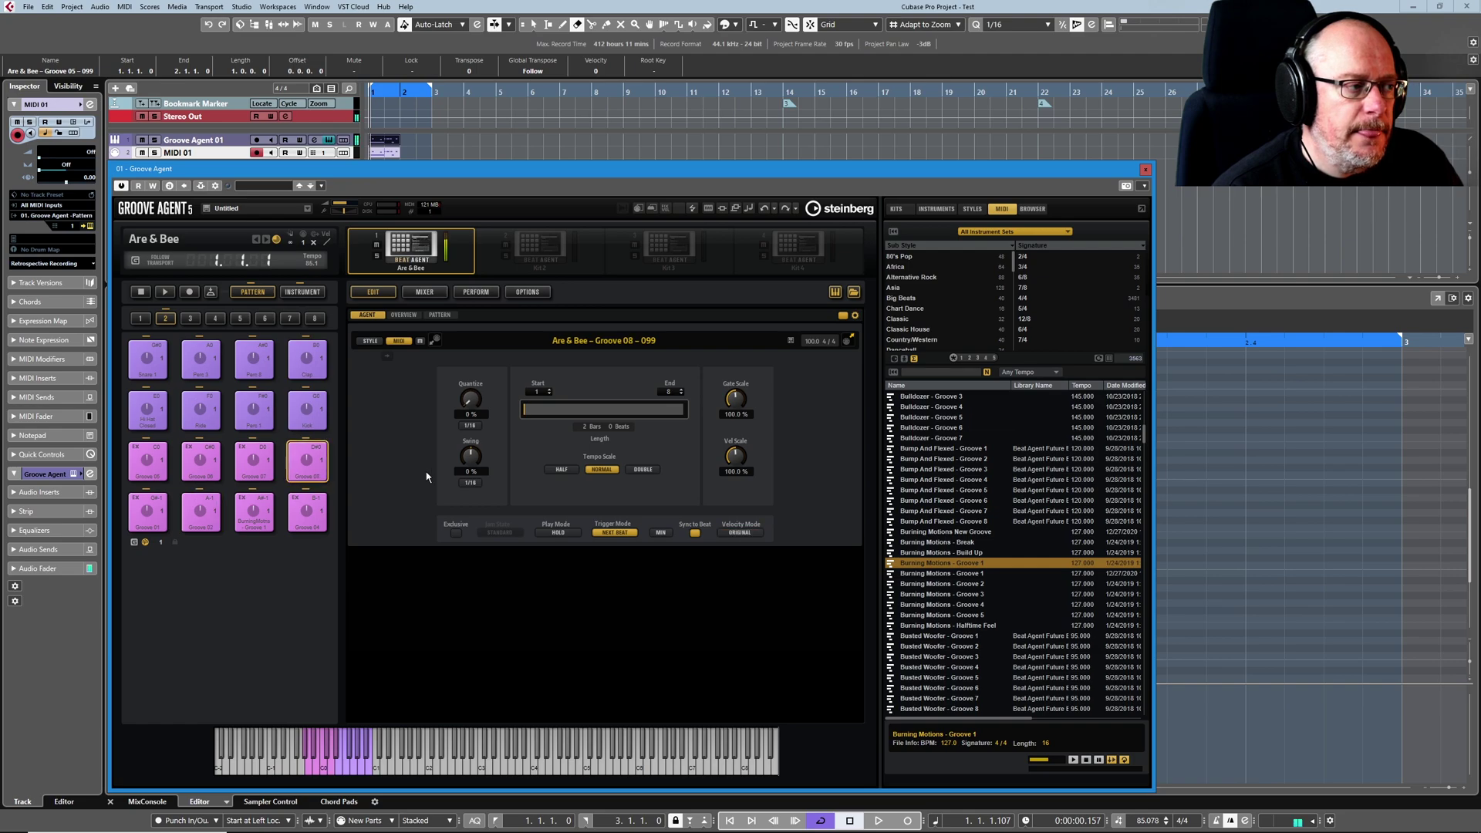
pyautogui.click(729, 532)
pyautogui.click(752, 562)
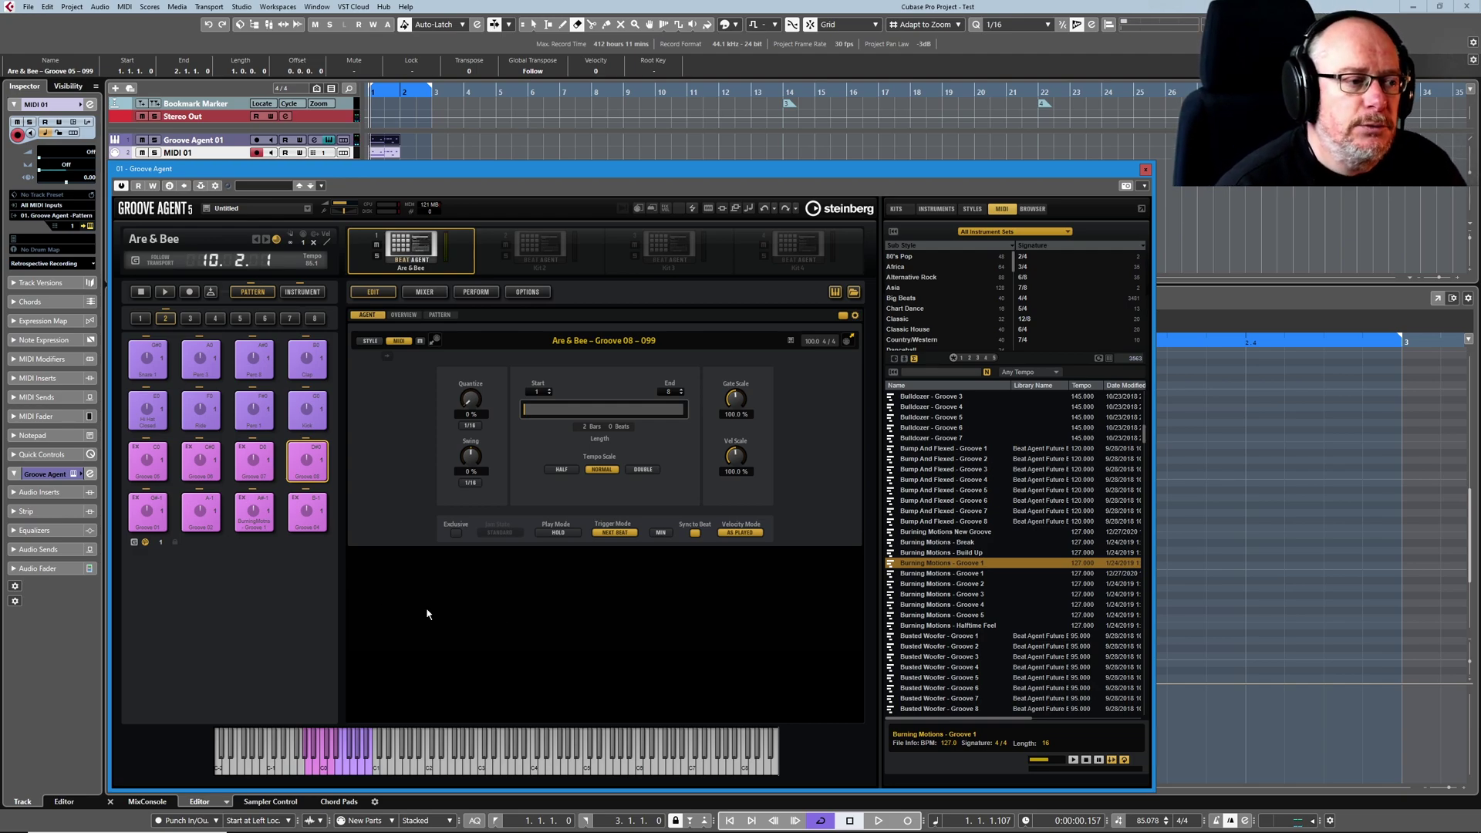
pyautogui.click(749, 532)
pyautogui.click(744, 573)
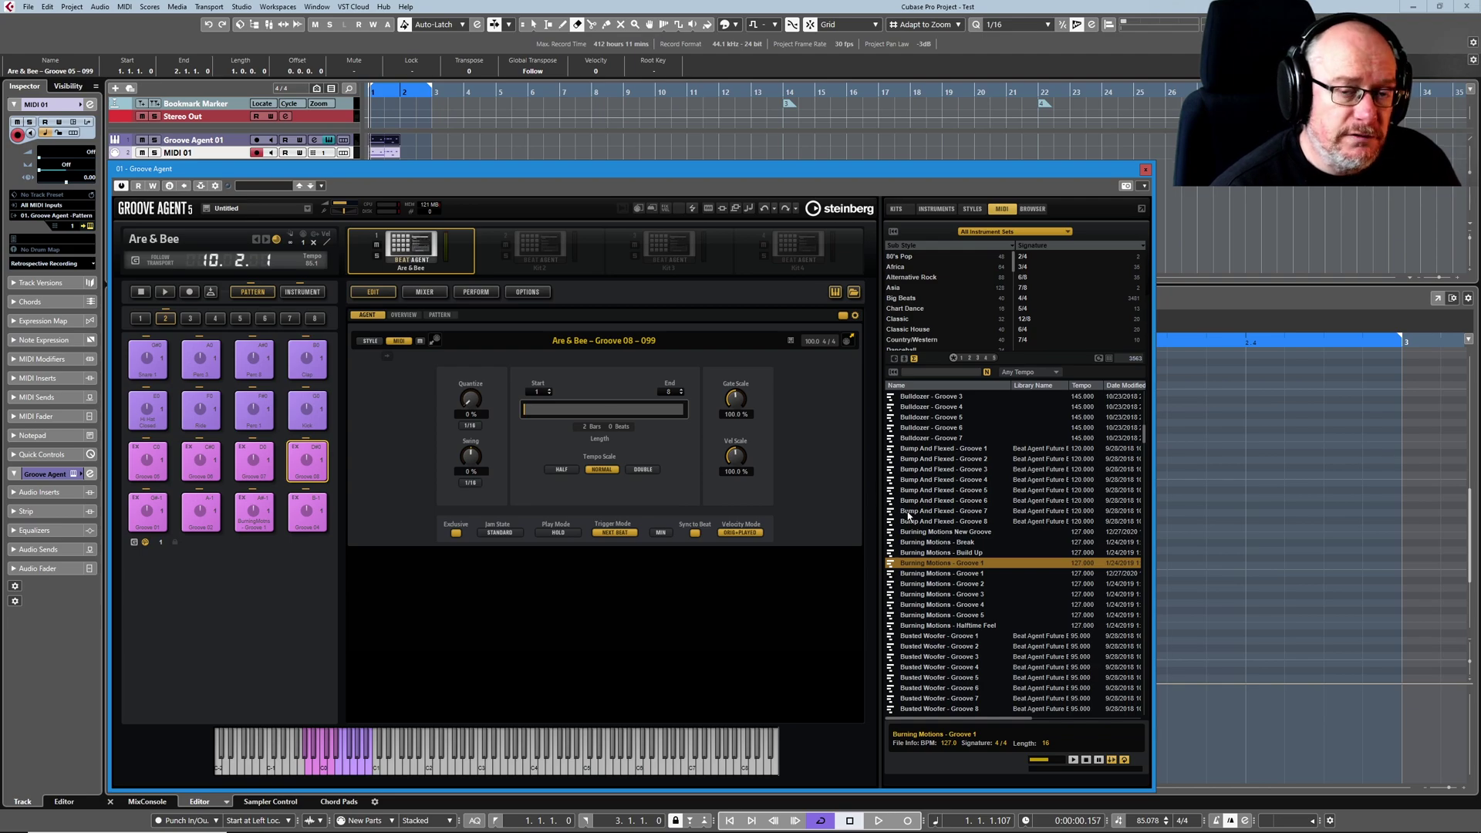
# Preview 08 8th Ride Hat in the Browser, drop it onto a second-row pad, and select that pad.
pyautogui.click(1032, 208)
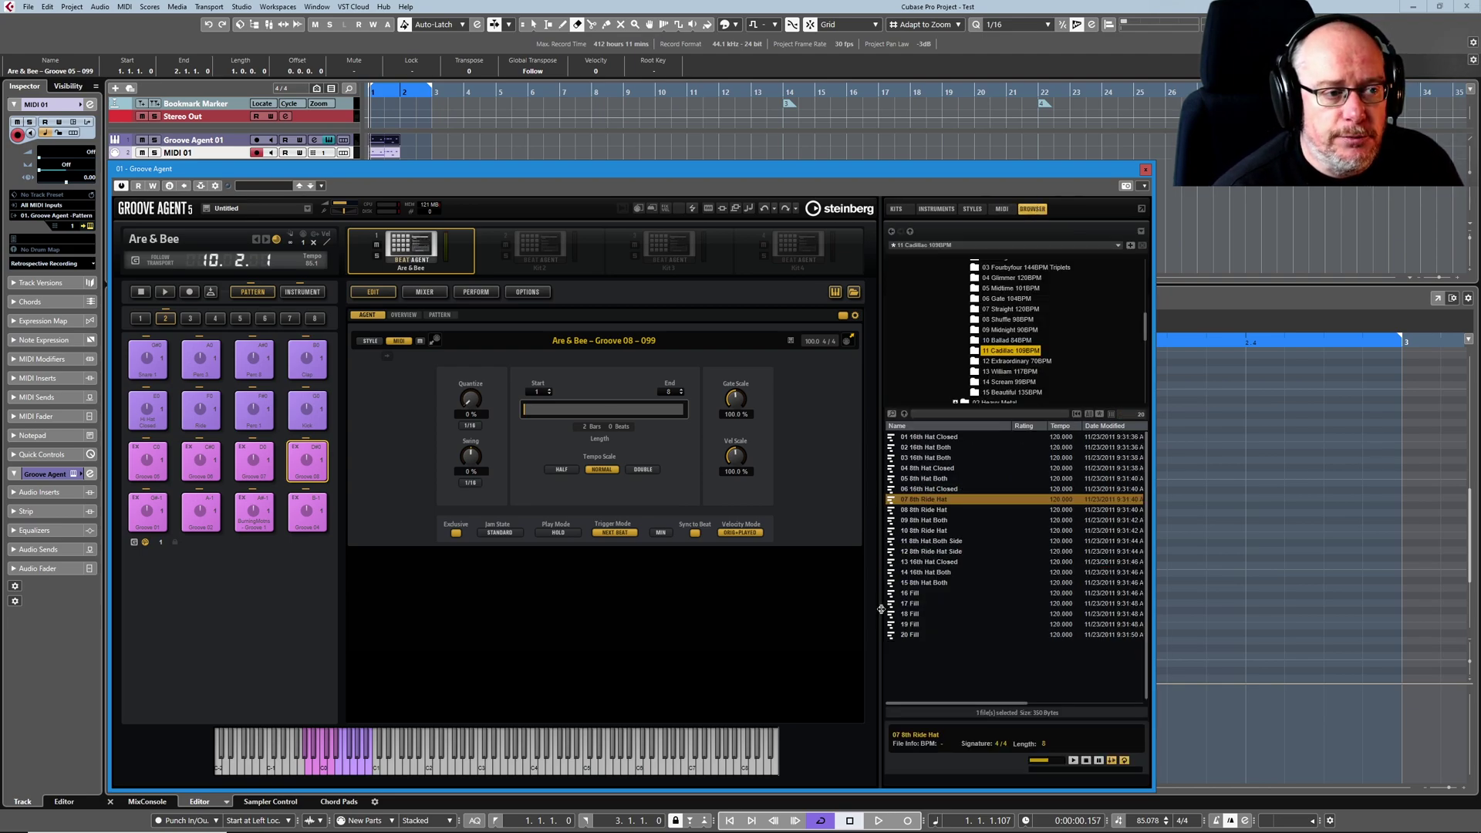
pyautogui.click(926, 510)
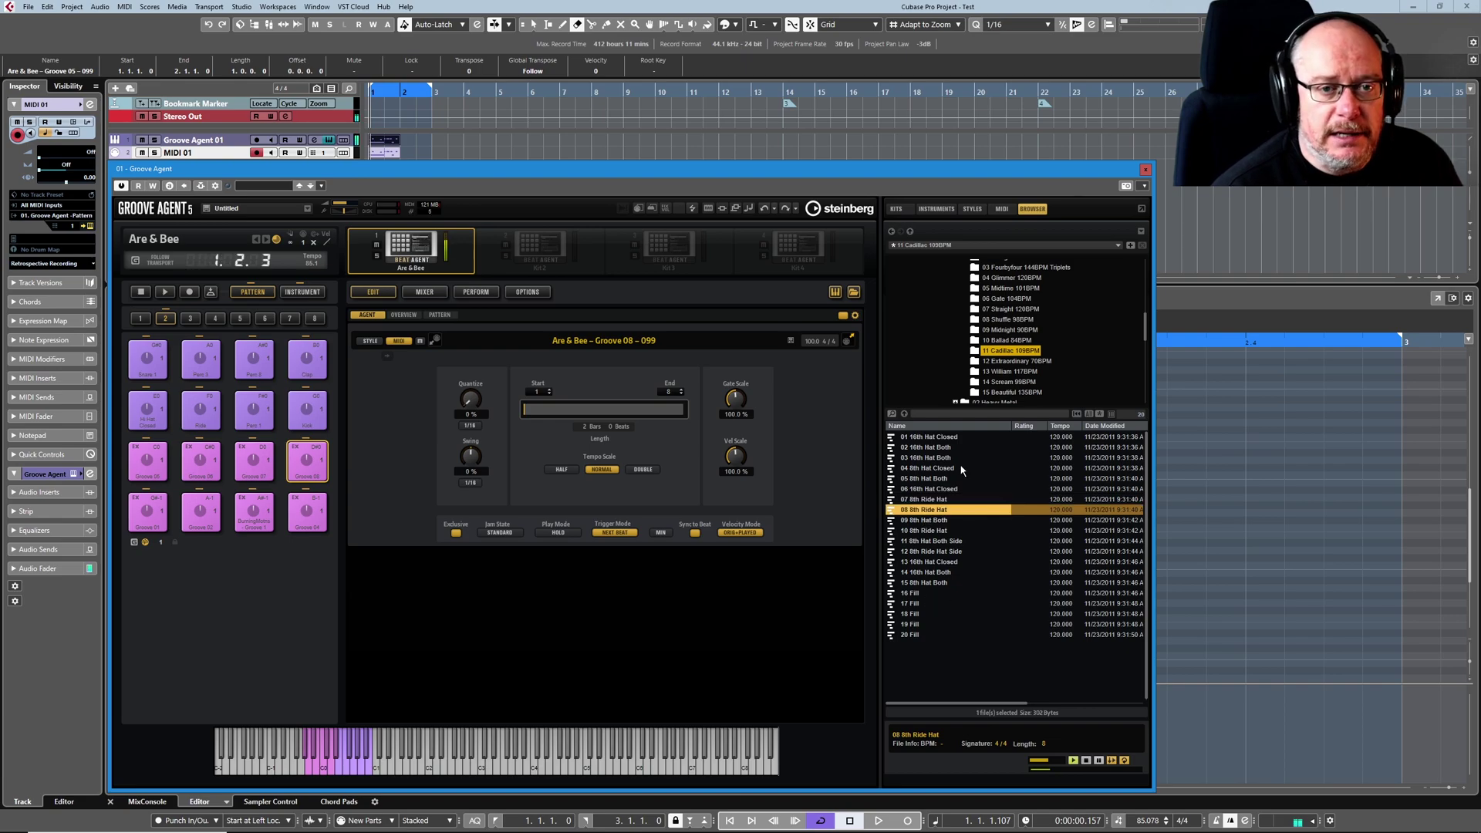
pyautogui.moveTo(923, 510); pyautogui.dragTo(307, 413)
pyautogui.click(308, 404)
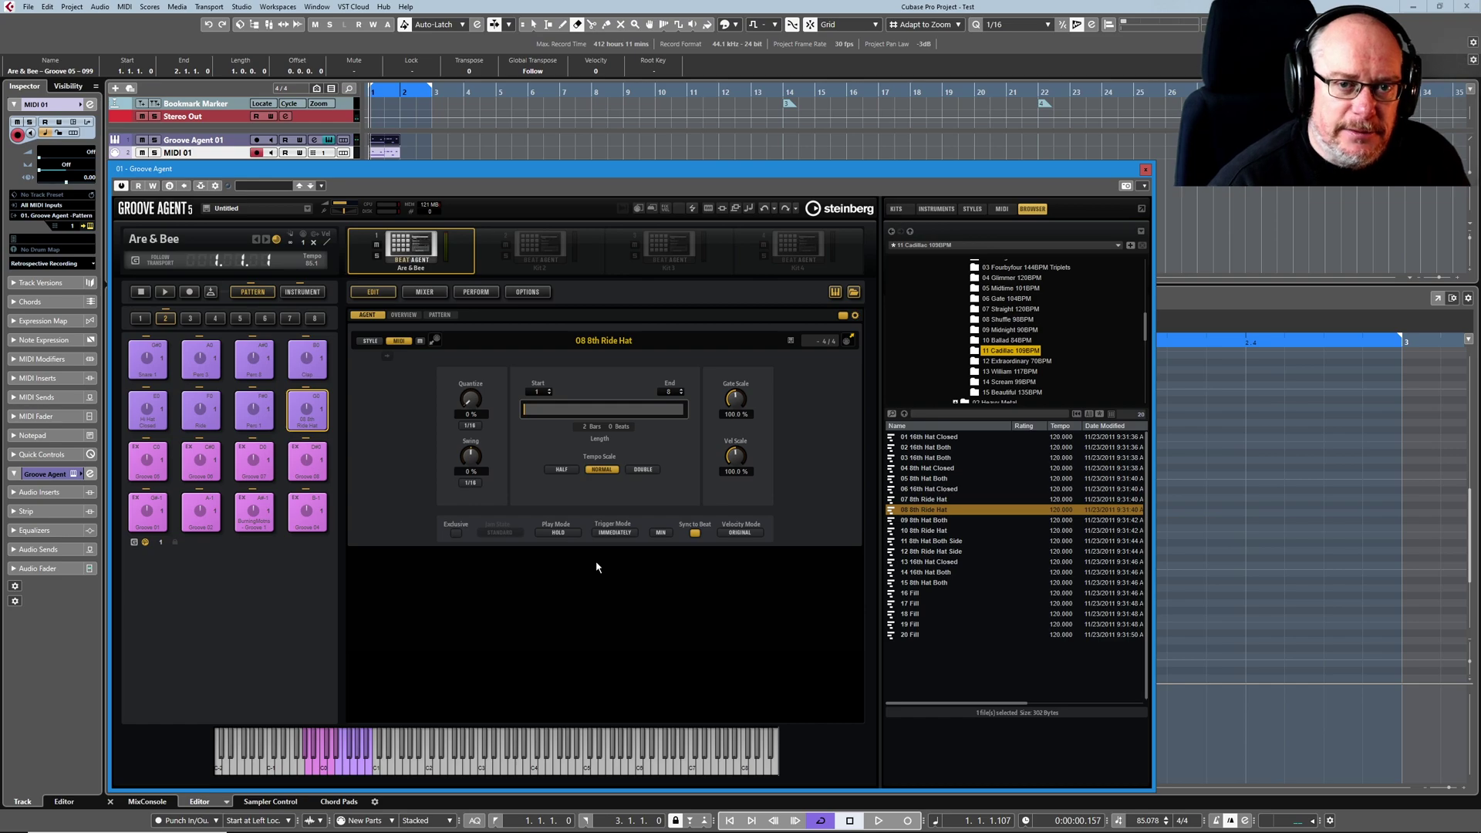
# Switch the 08 8th Ride Hat pattern to STYLE to reveal the complexity dial and intensity pad.
pyautogui.click(370, 341)
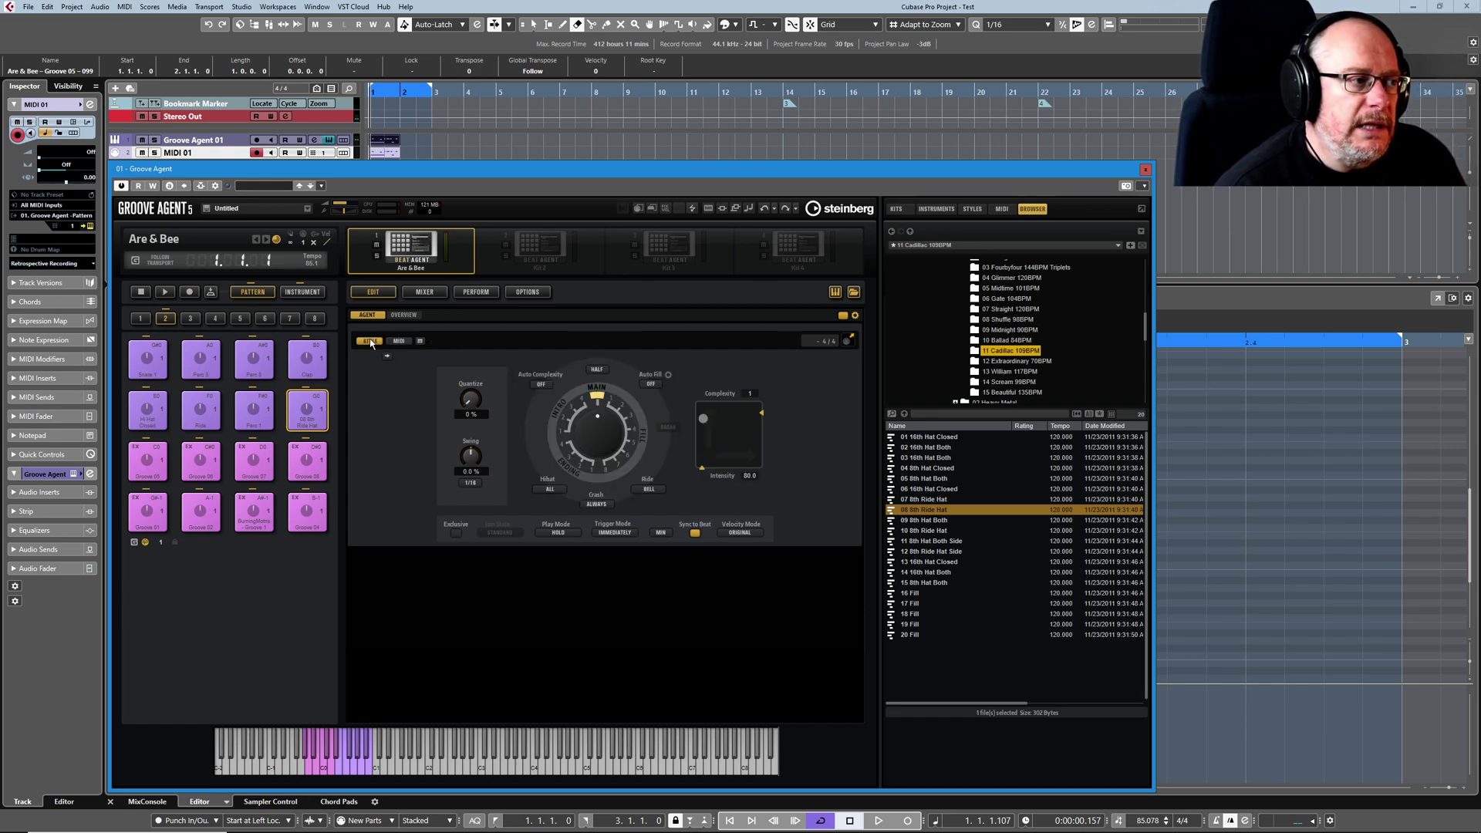